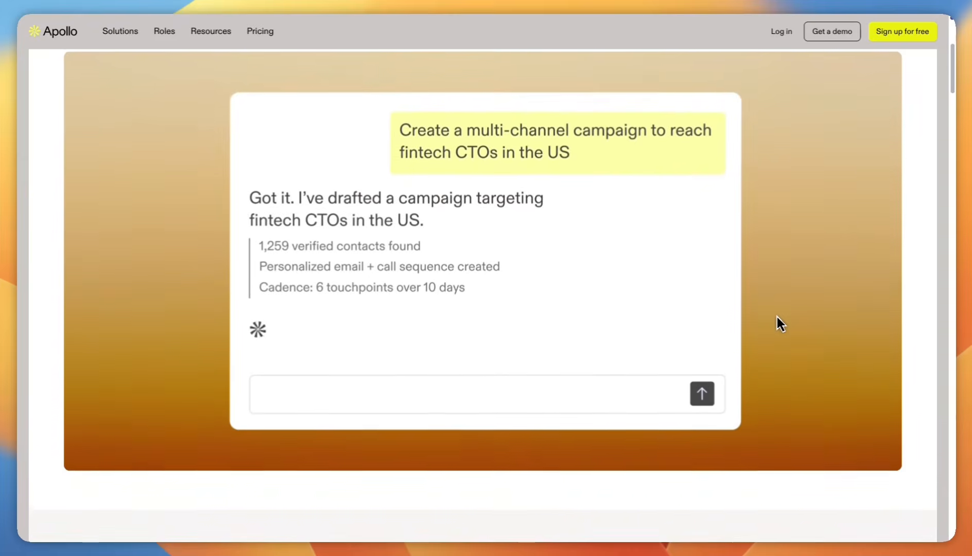
Step: Look through the Apollo homepage, the people search with its Lists and Email Status filters, and the pricing plans
scroll(777, 316, down, 2)
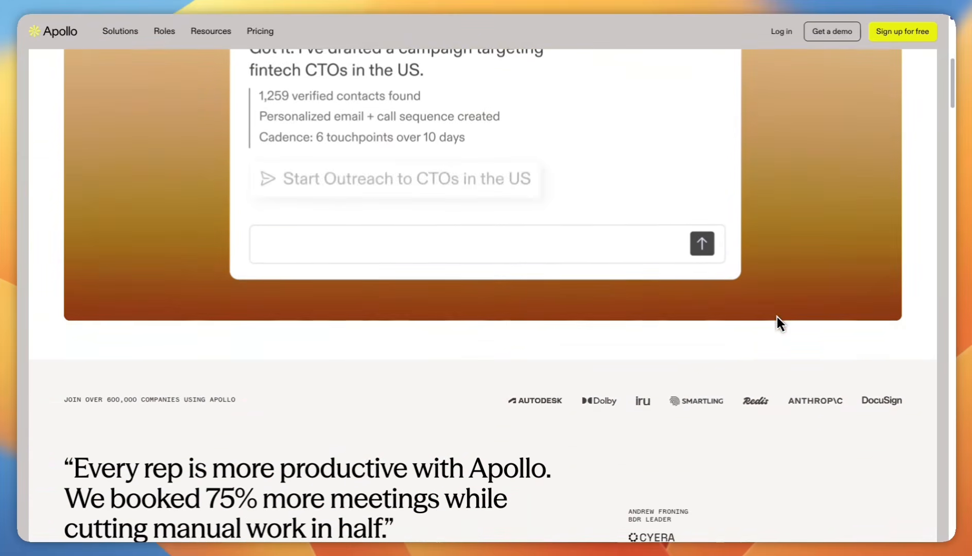
scroll(775, 315, down, 2)
scroll(776, 318, down, 5)
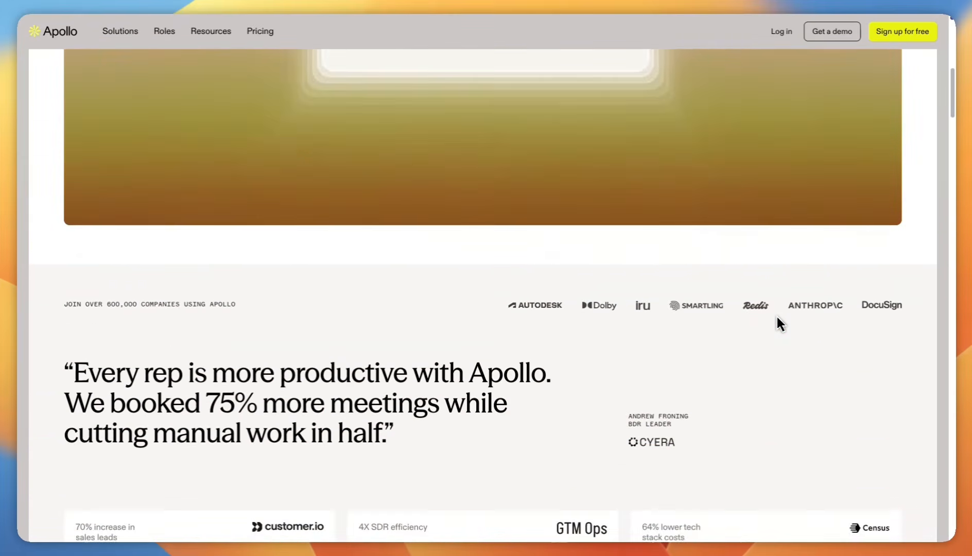
scroll(776, 314, down, 2)
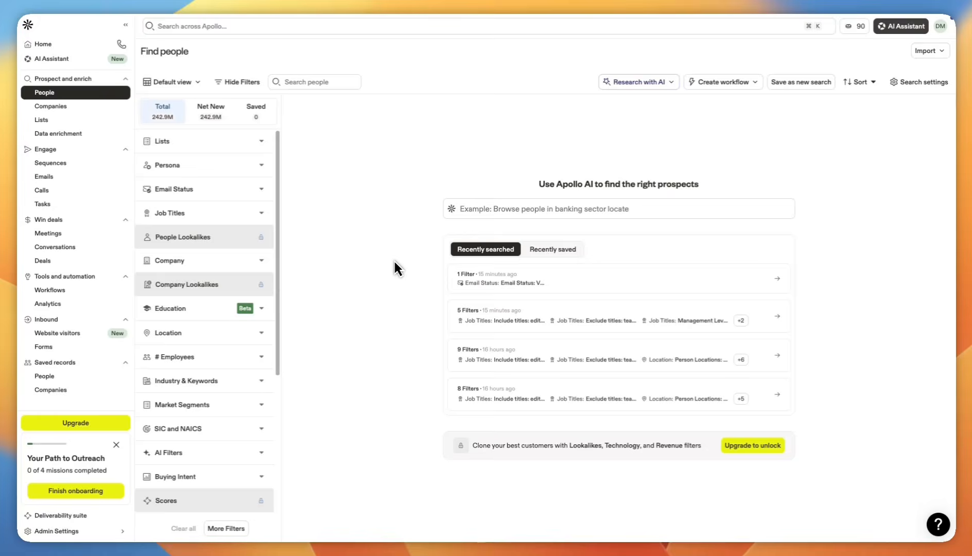
click(201, 141)
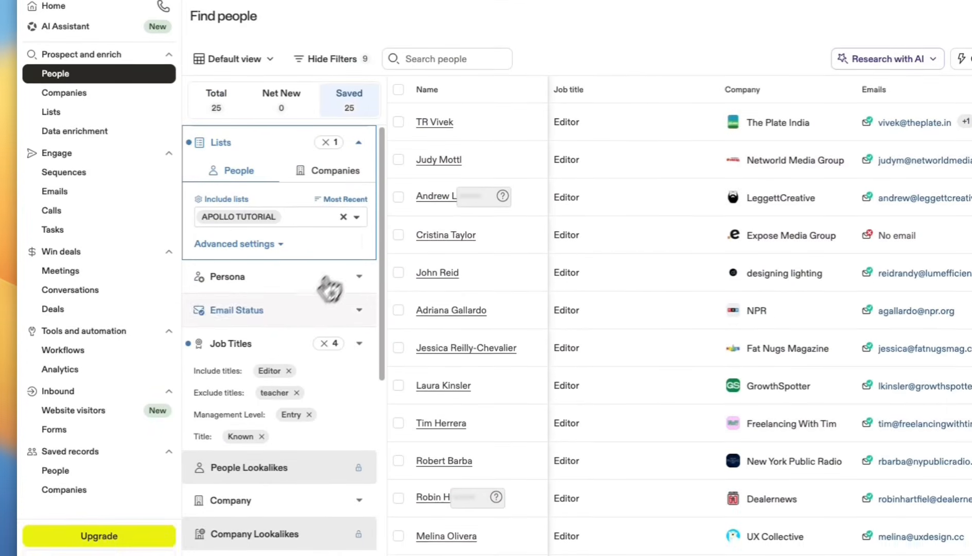
click(329, 304)
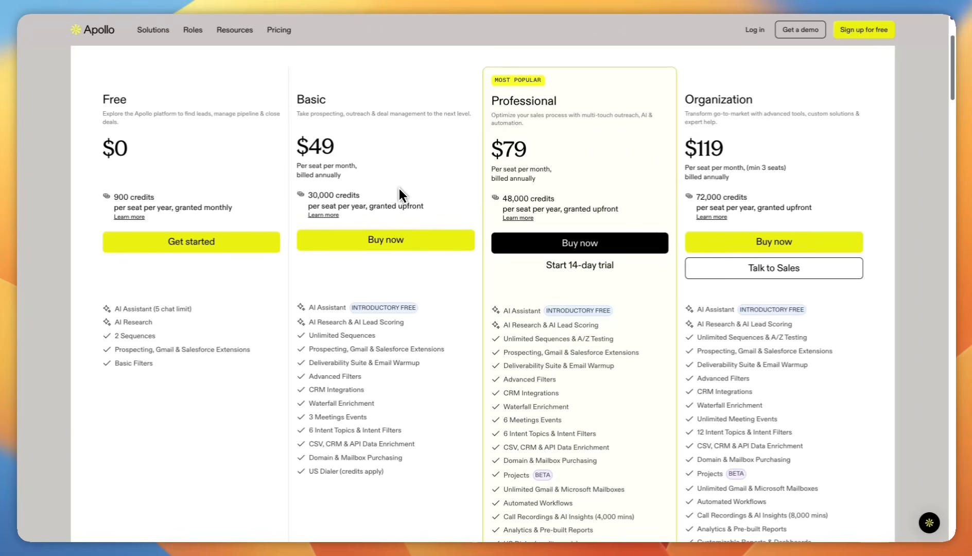
scroll(778, 322, down, 3)
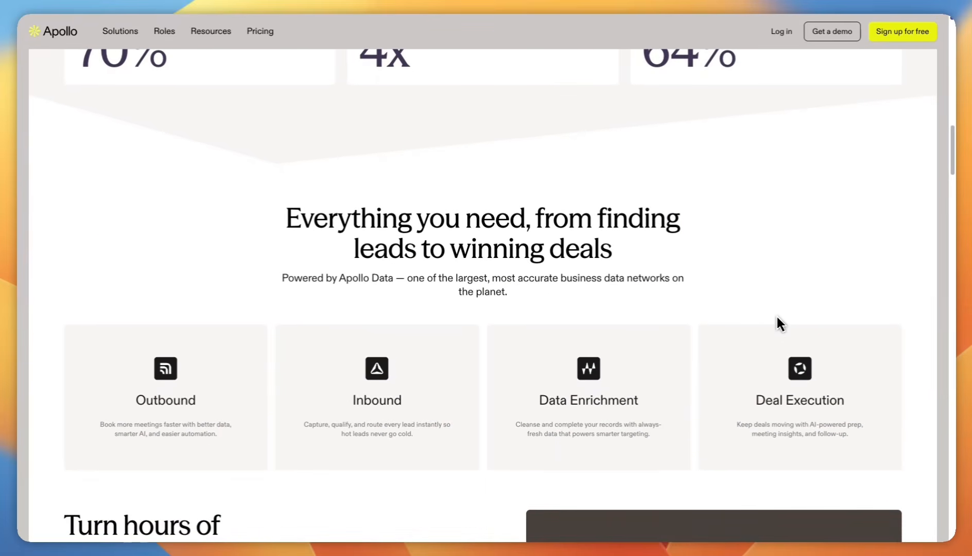
scroll(777, 318, down, 2)
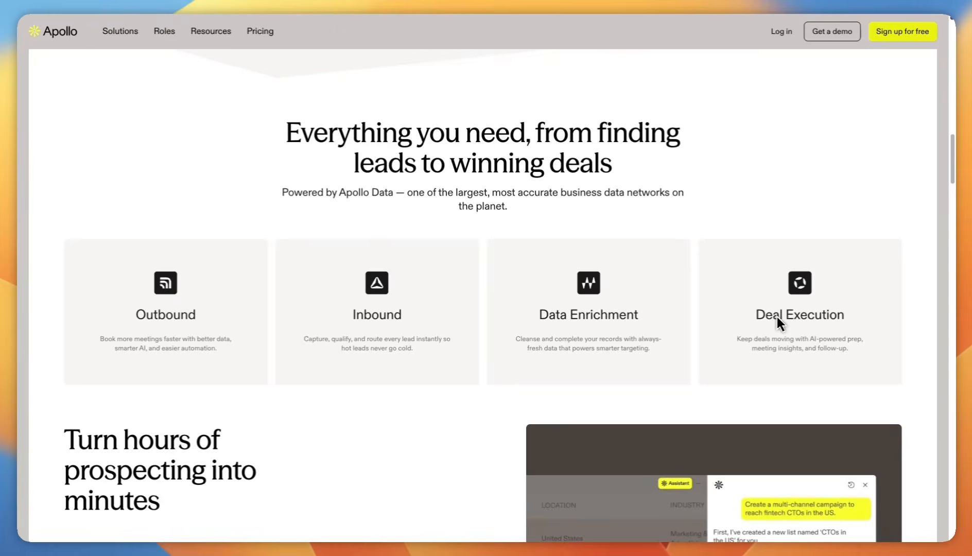
scroll(777, 316, up, 15)
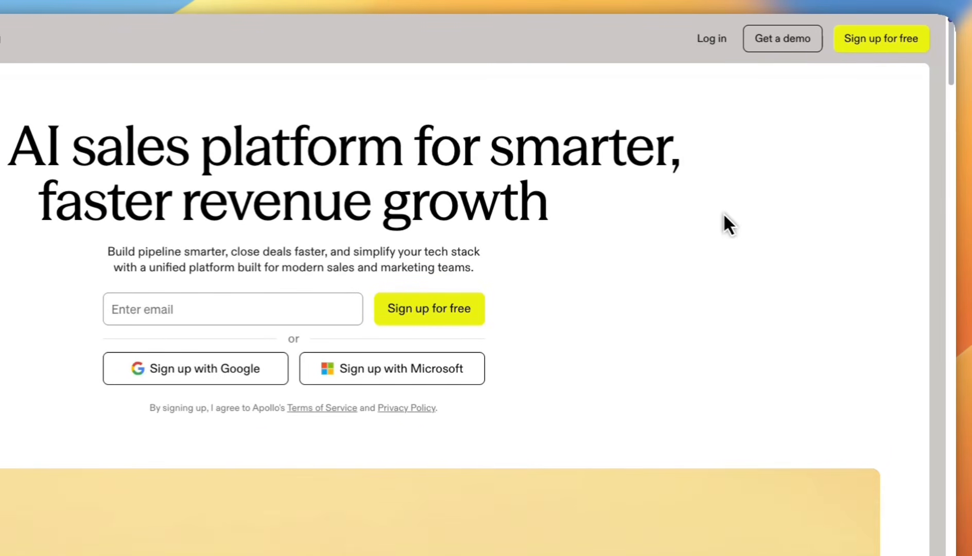
Step: Sign up for a free Apollo account using an existing Google account
click(875, 49)
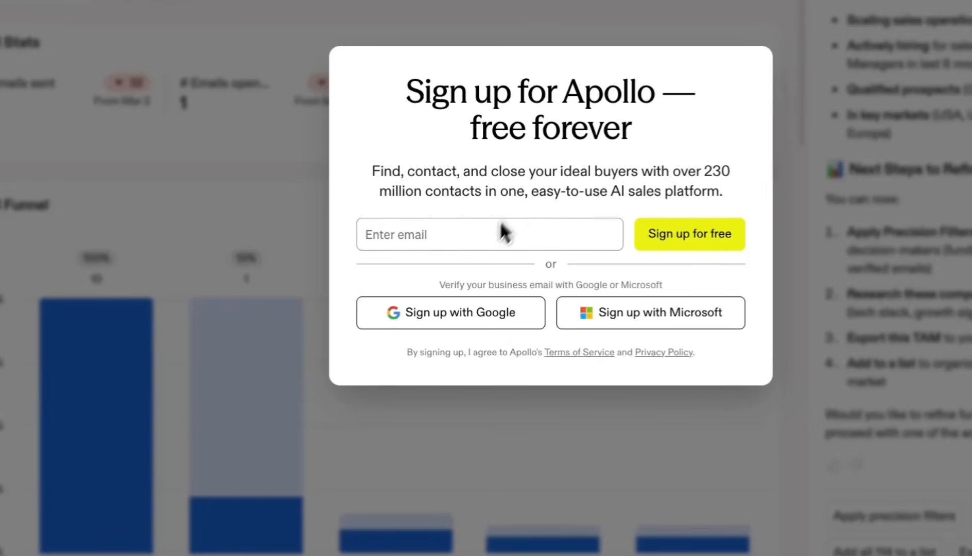
click(488, 316)
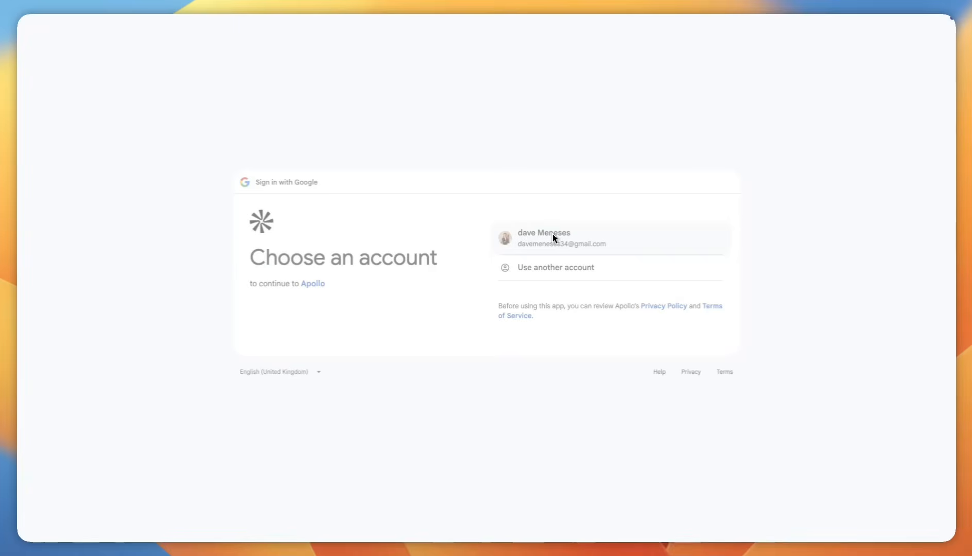
click(554, 238)
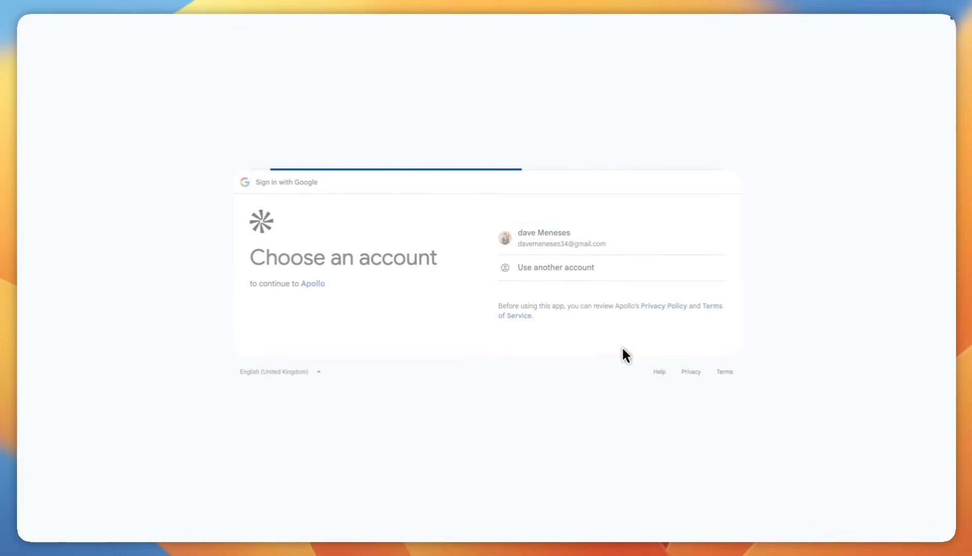
click(638, 350)
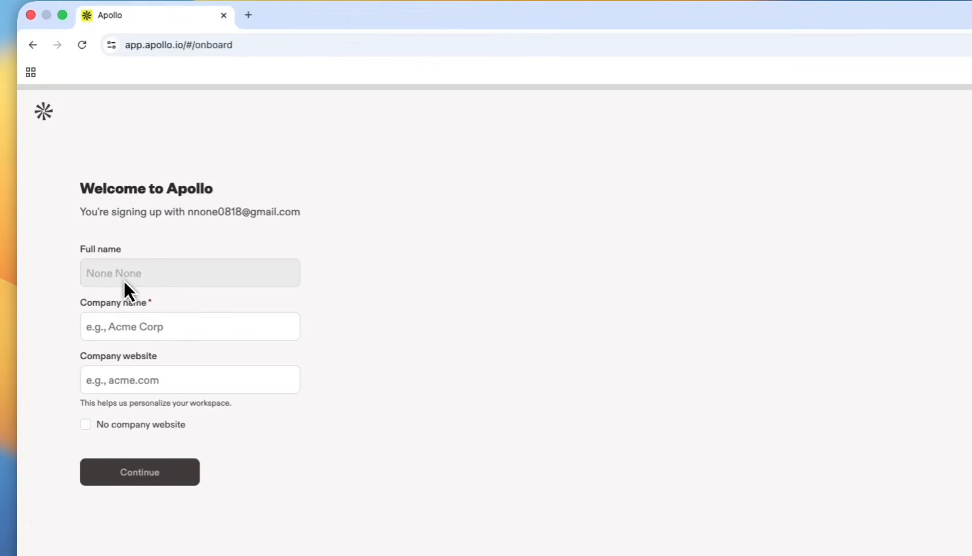
Step: Enter Novexa as the company name, mark that there is no company website, and submit the welcome form
drag(187, 216, 291, 216)
click(167, 295)
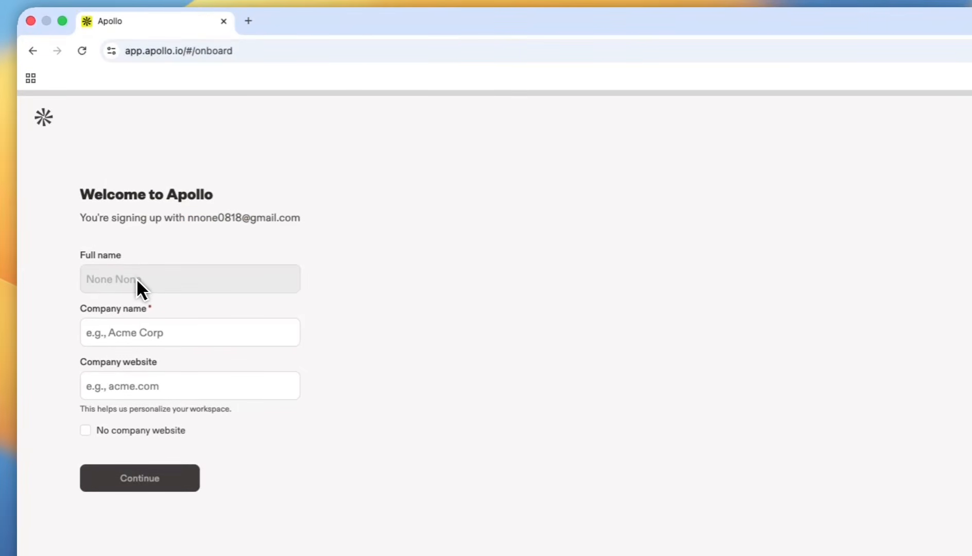
click(135, 325)
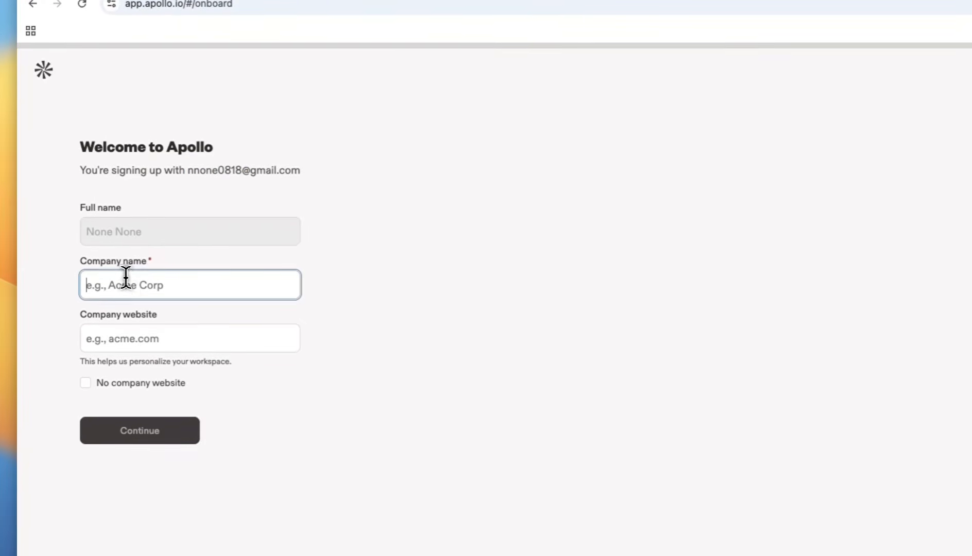
click(117, 377)
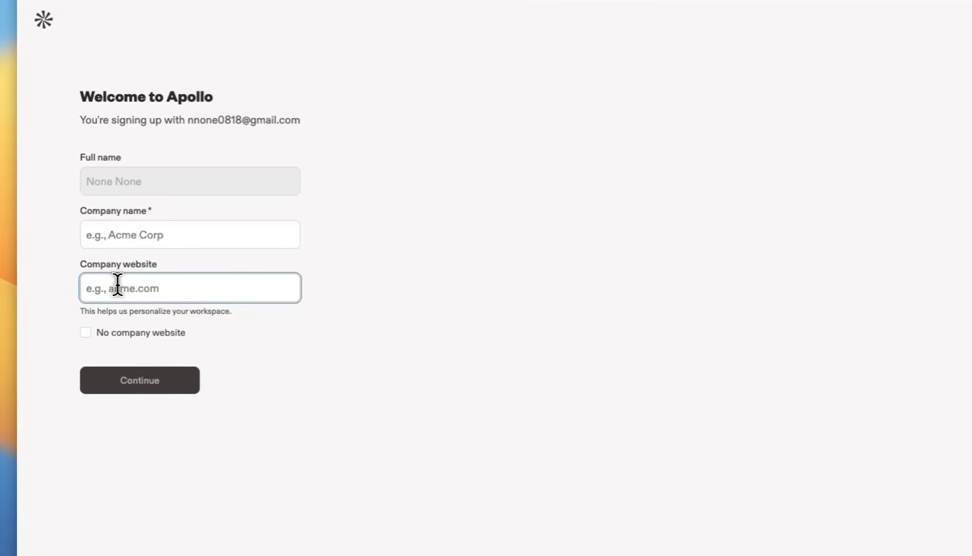
click(85, 328)
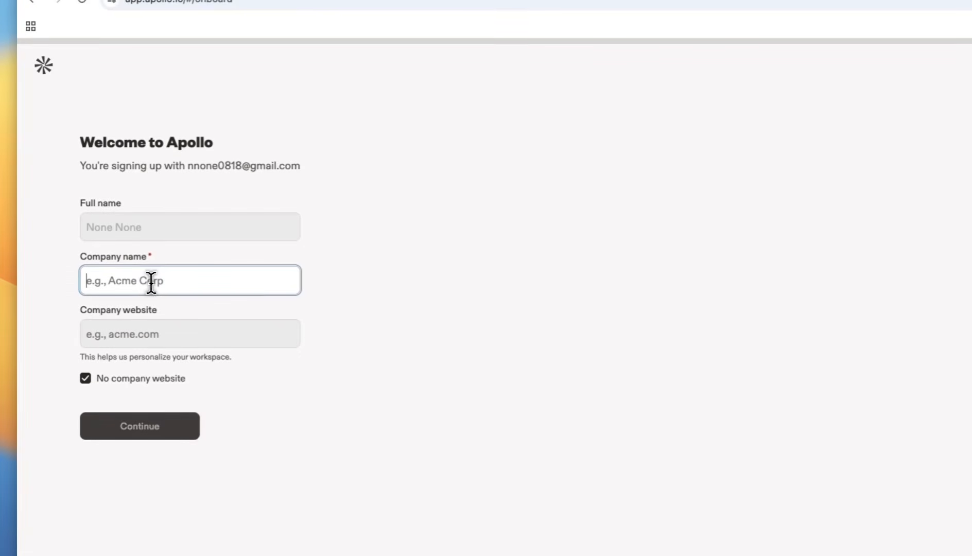
click(150, 225)
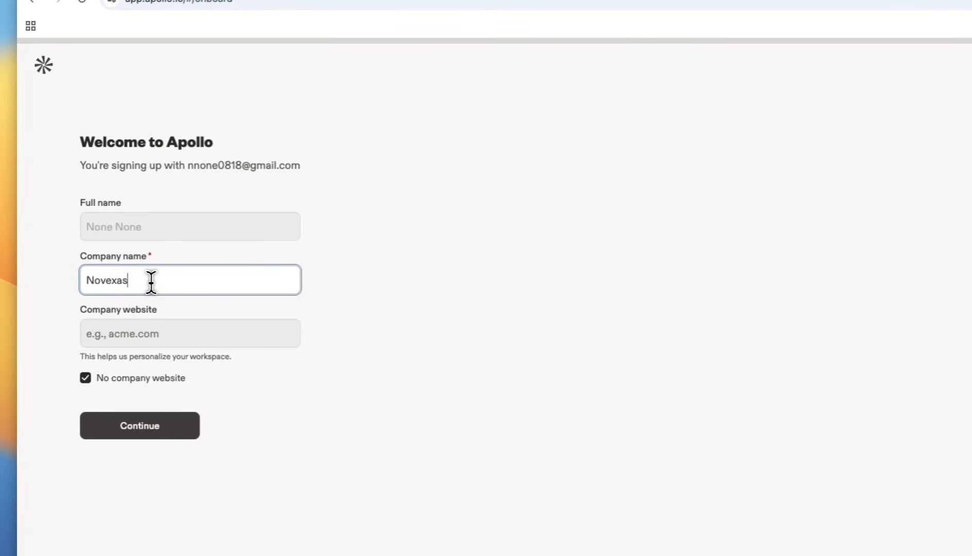
click(306, 309)
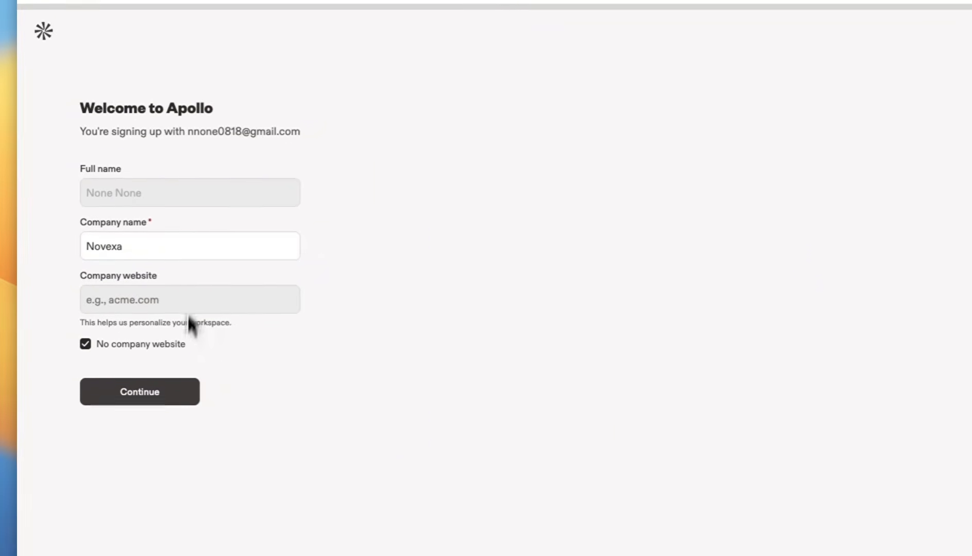
click(170, 340)
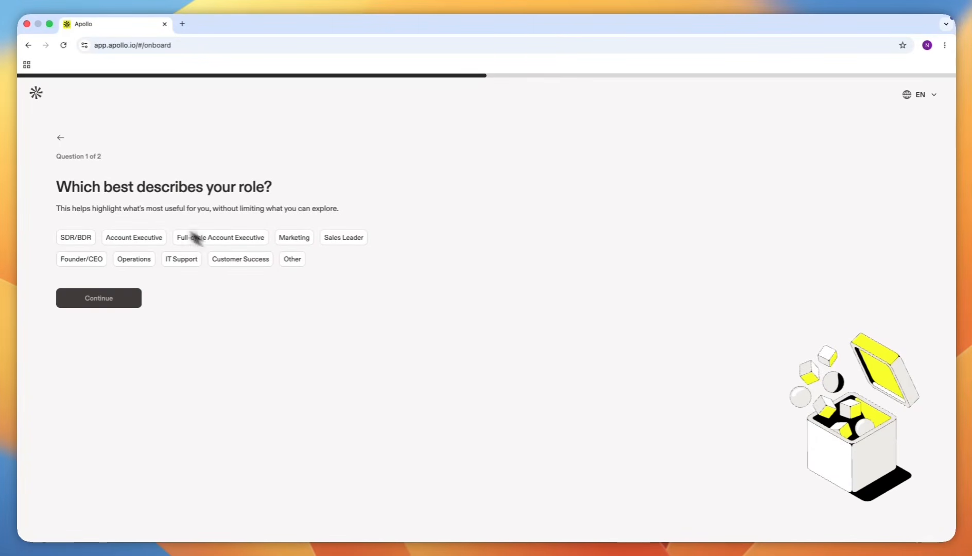
Step: Answer the role question with Other and continue to the second question
drag(103, 186, 238, 186)
click(238, 186)
click(293, 259)
click(135, 298)
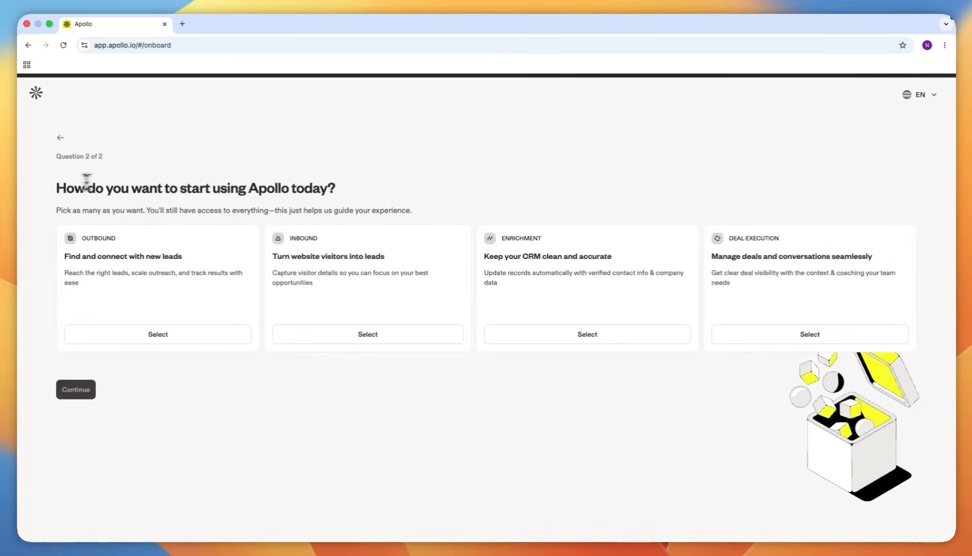
Step: Select Outbound, Inbound, Enrichment and Deal Execution as the ways to start using Apollo, and continue
drag(76, 185, 304, 183)
click(302, 185)
click(176, 335)
click(377, 337)
click(567, 334)
click(718, 335)
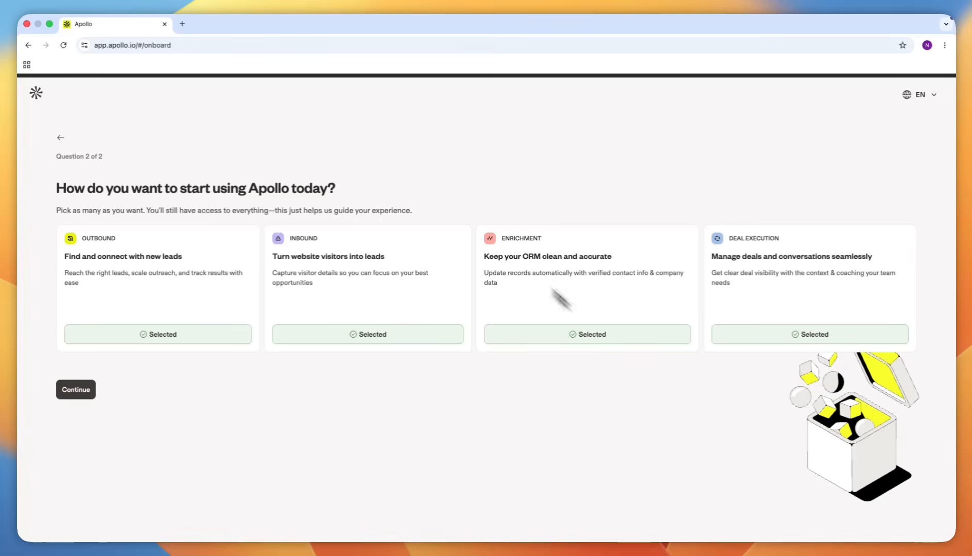
click(76, 389)
Step: Choose Google as the email provider to connect and accept the Terms of Services compliance statement
drag(119, 145, 329, 143)
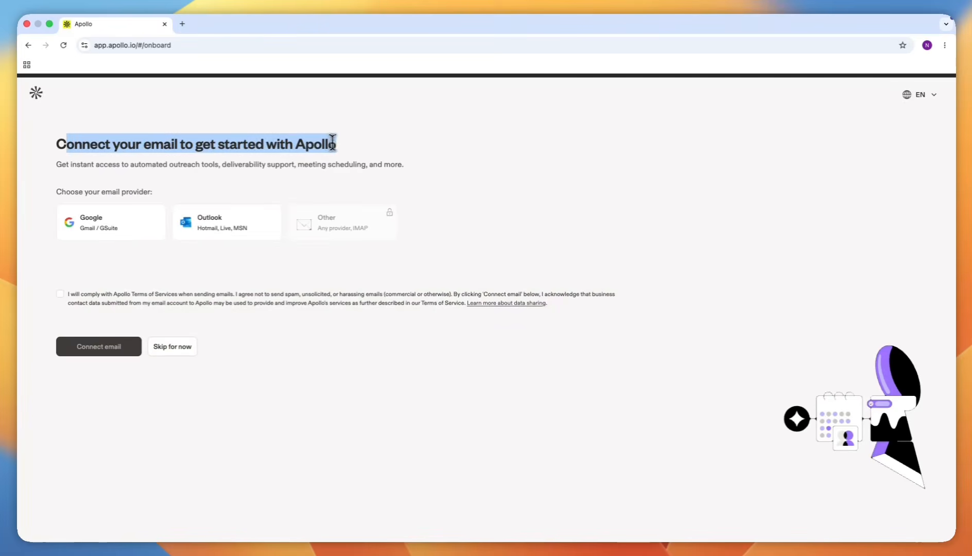
click(333, 140)
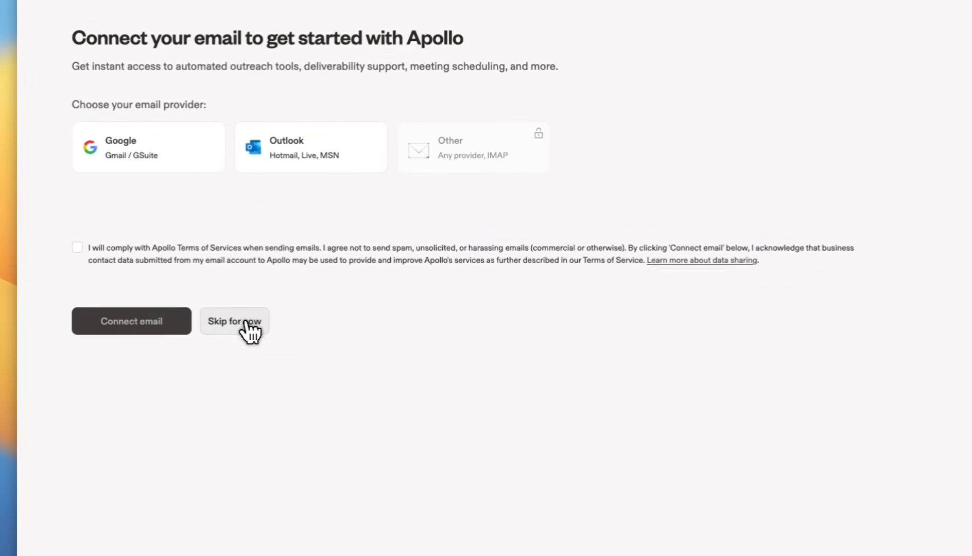
click(172, 146)
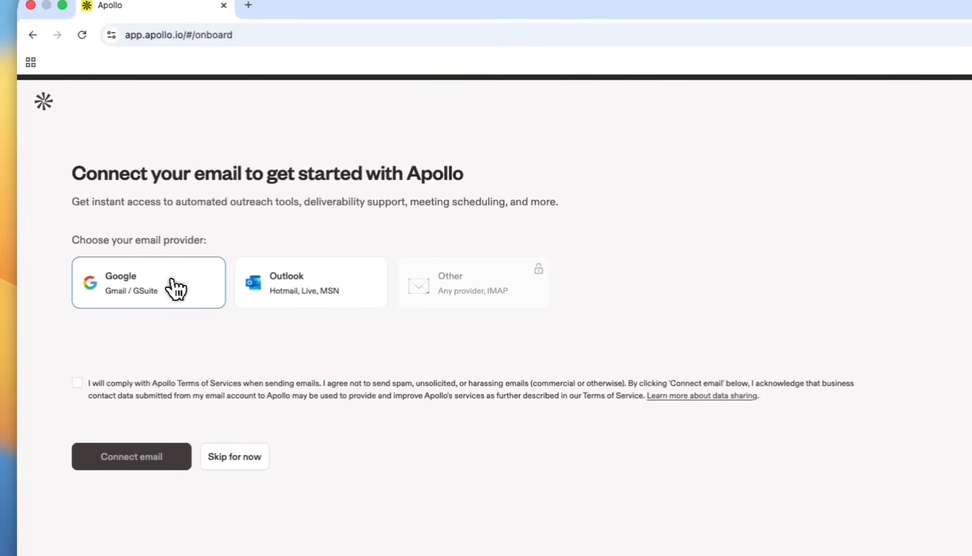
click(77, 382)
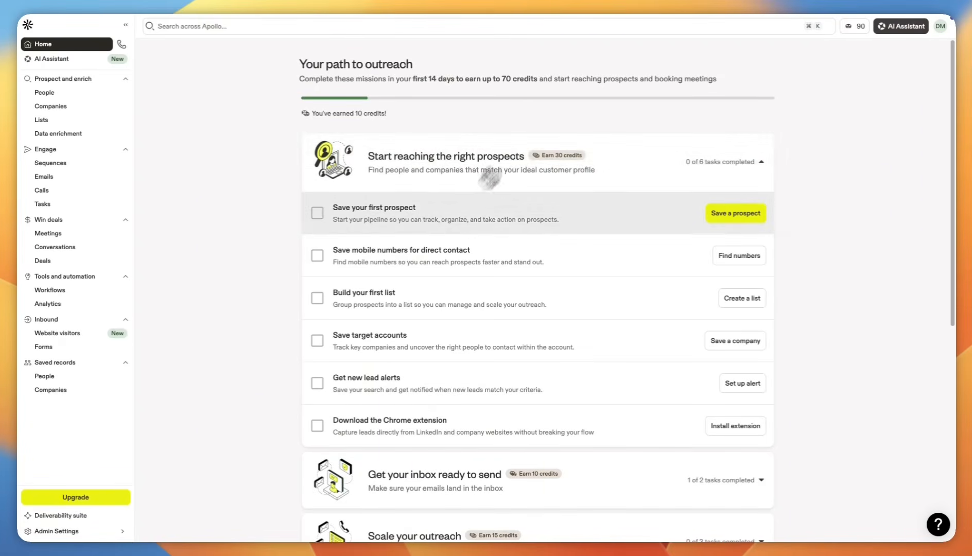
Step: Read the outreach path's introduction and credit offer, and collapse the "Start reaching the right prospects" mission
drag(305, 65, 413, 73)
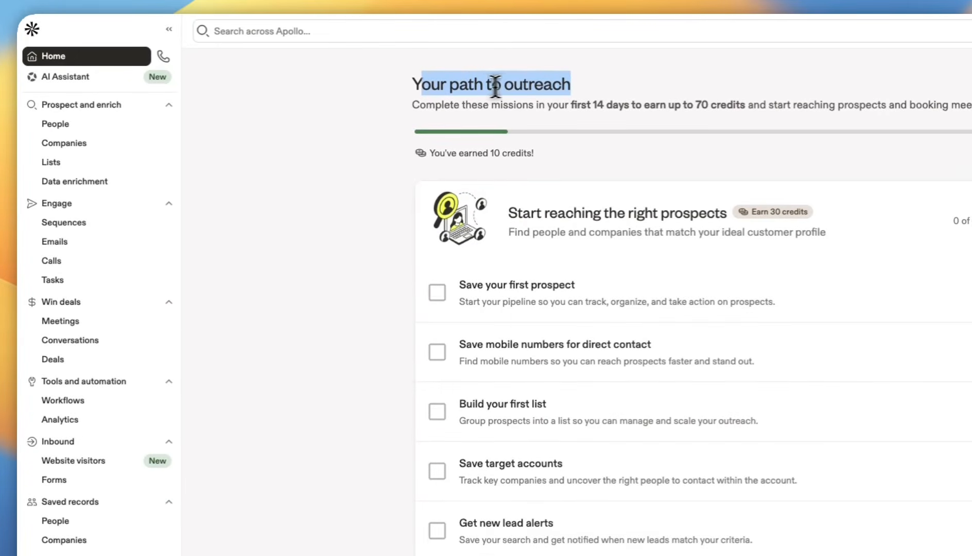
click(578, 107)
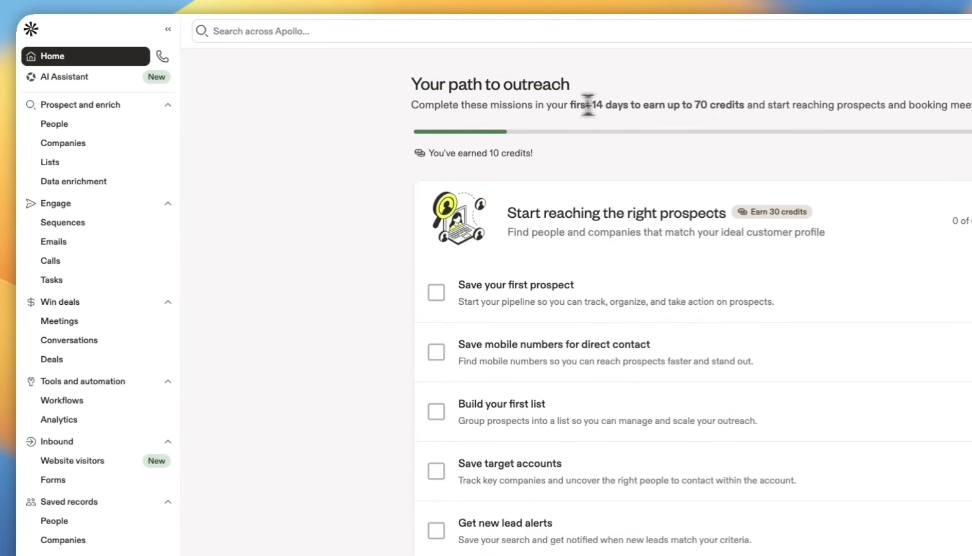
drag(571, 107, 618, 93)
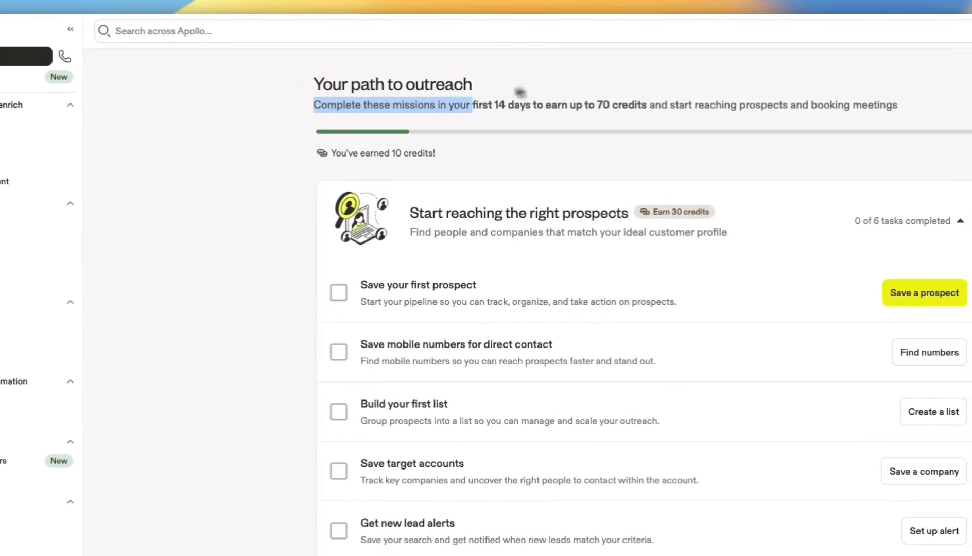
drag(520, 92, 648, 102)
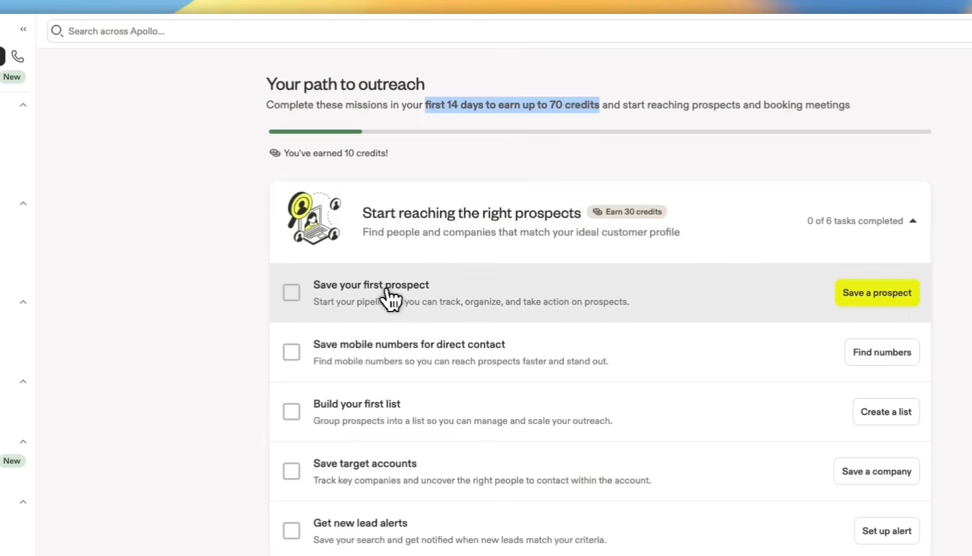
click(453, 236)
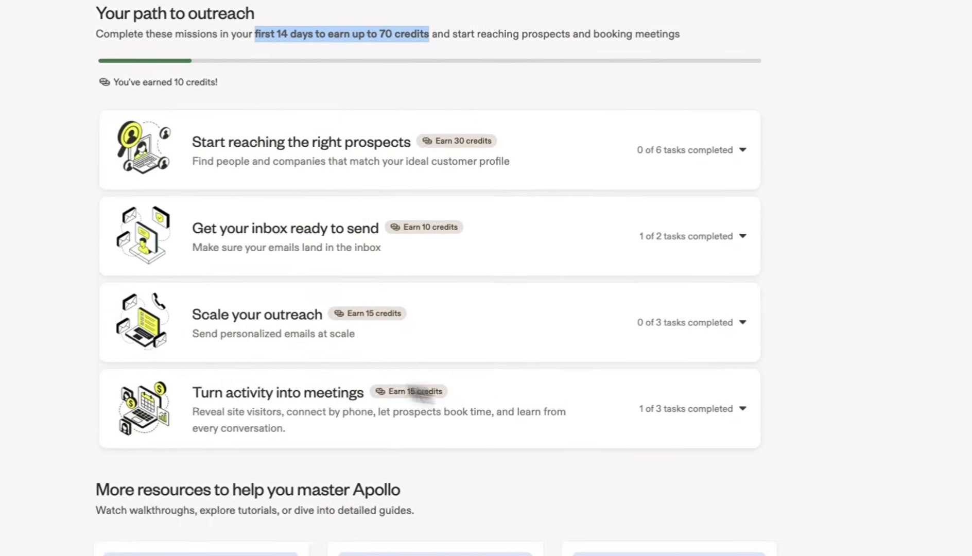
Step: Examine the tasks inside the four outreach missions and the learning resources listed below them
click(850, 214)
click(542, 99)
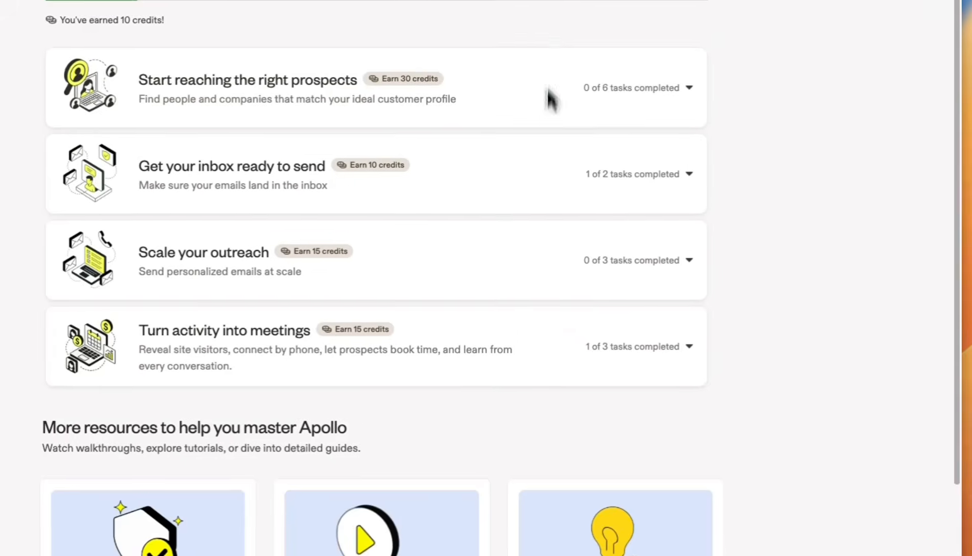
click(533, 93)
click(526, 307)
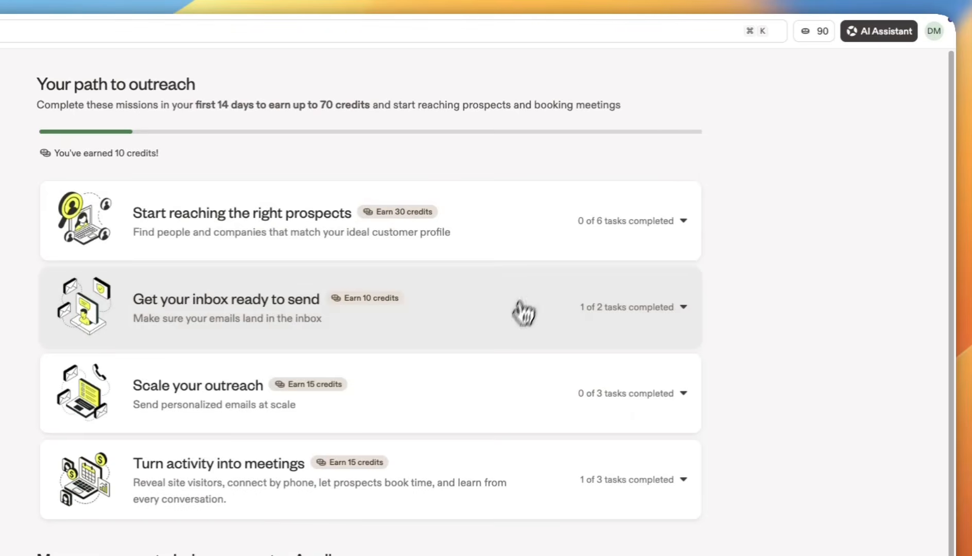
click(485, 408)
click(482, 412)
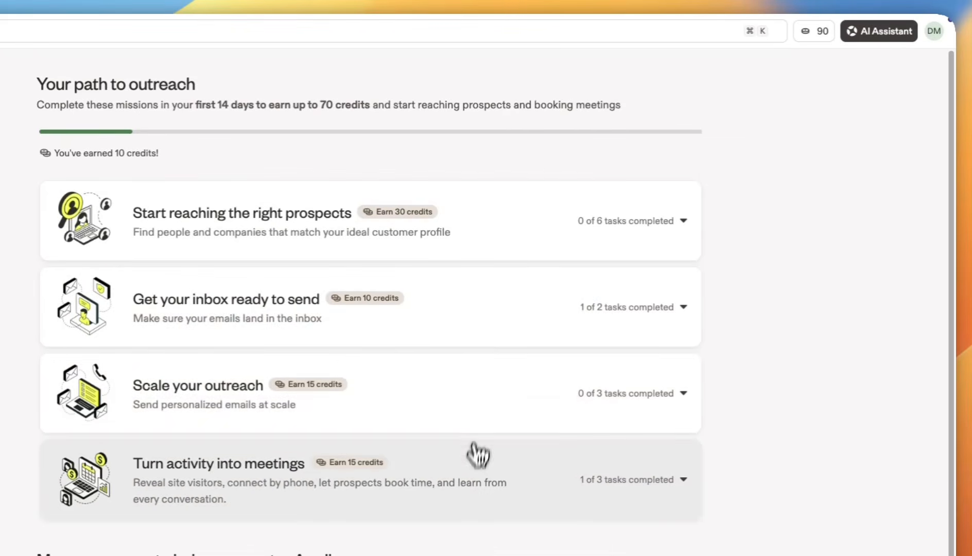
click(472, 449)
click(471, 483)
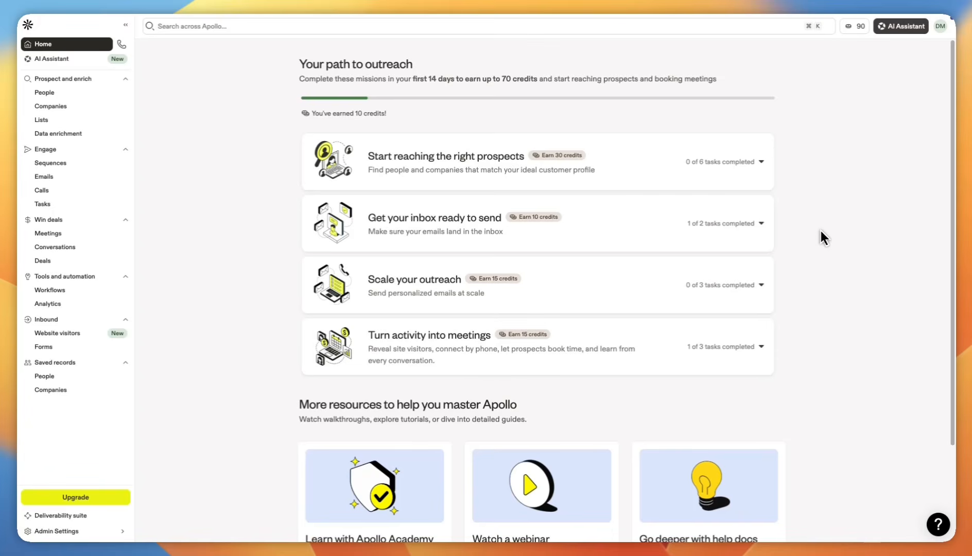
scroll(607, 287, down, 3)
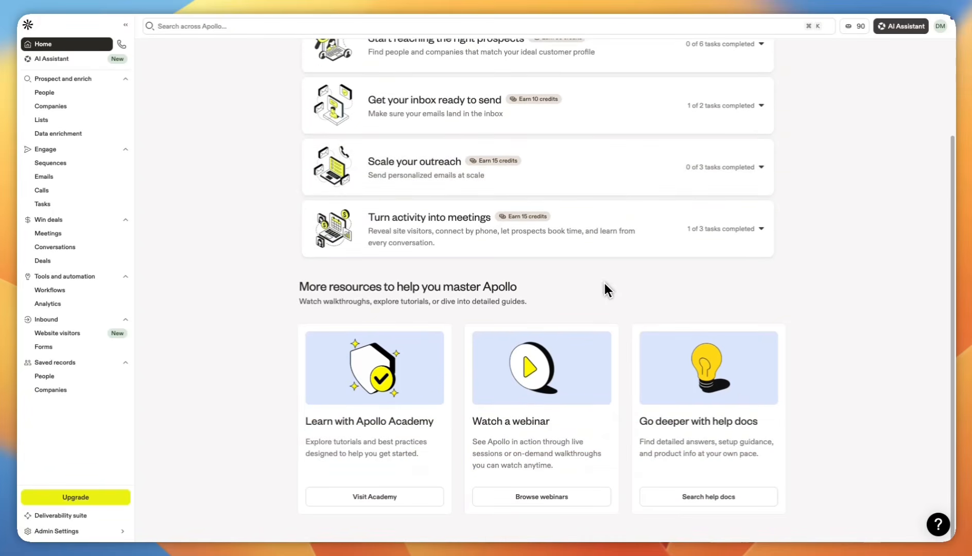
Step: Collapse the navigation sidebar to icons, preview the Engage section's pages, and restore the full sidebar
scroll(607, 290, up, 3)
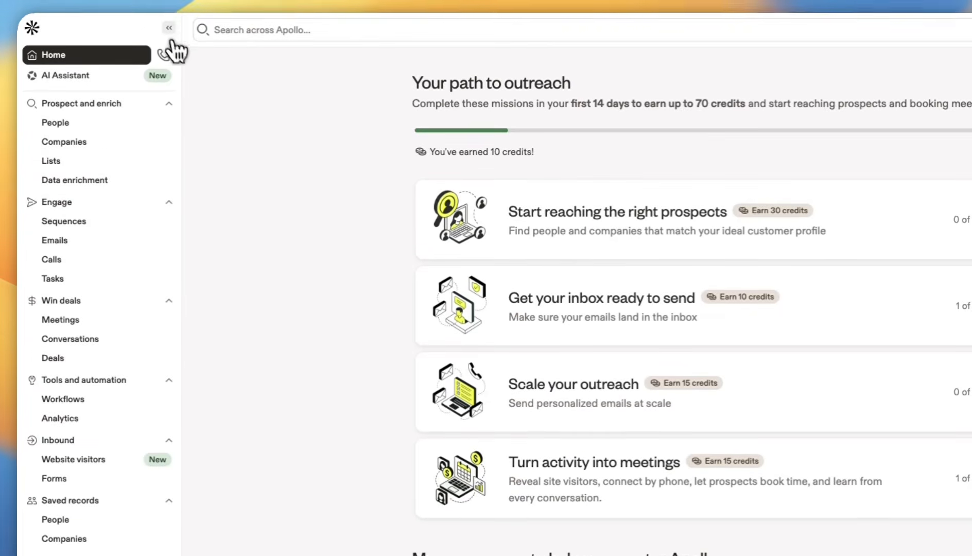
click(169, 28)
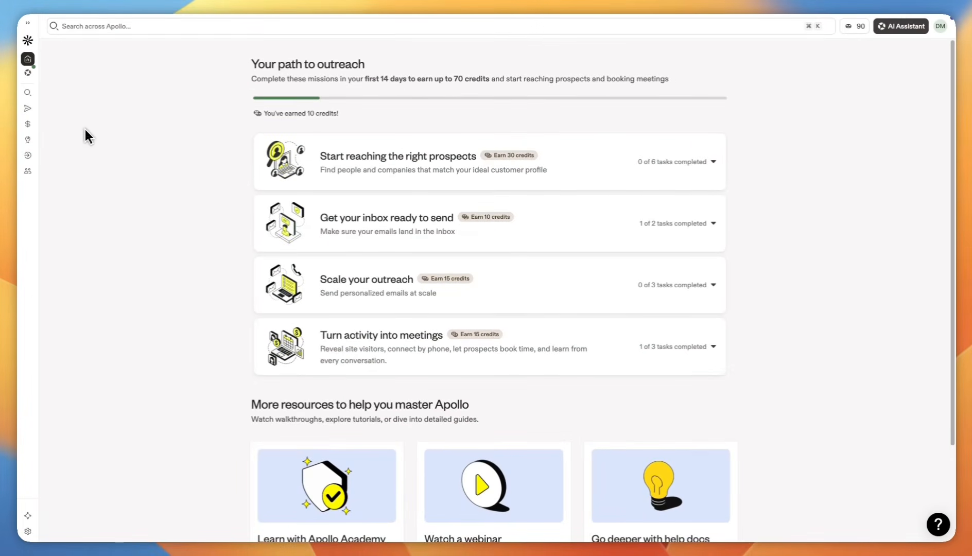
mouse_move(29, 109)
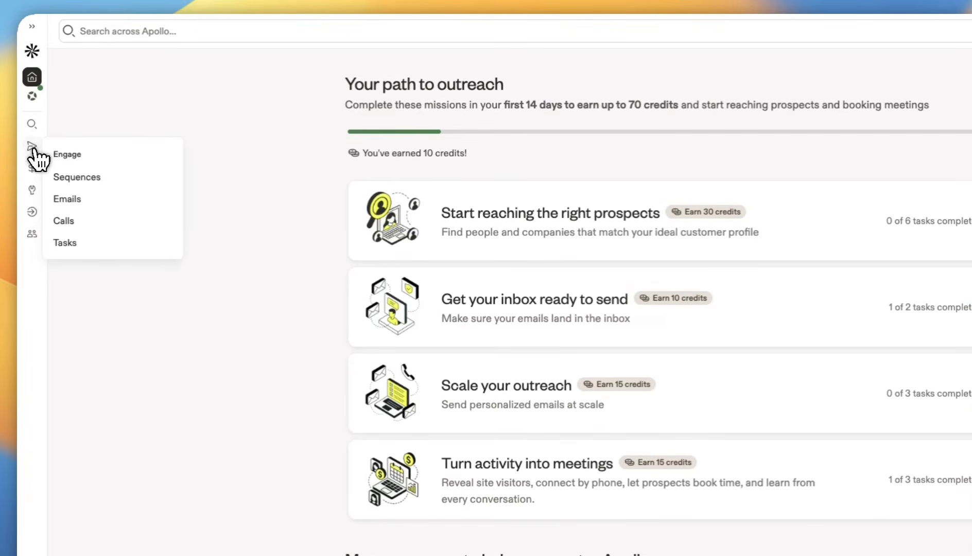
mouse_move(31, 171)
click(33, 27)
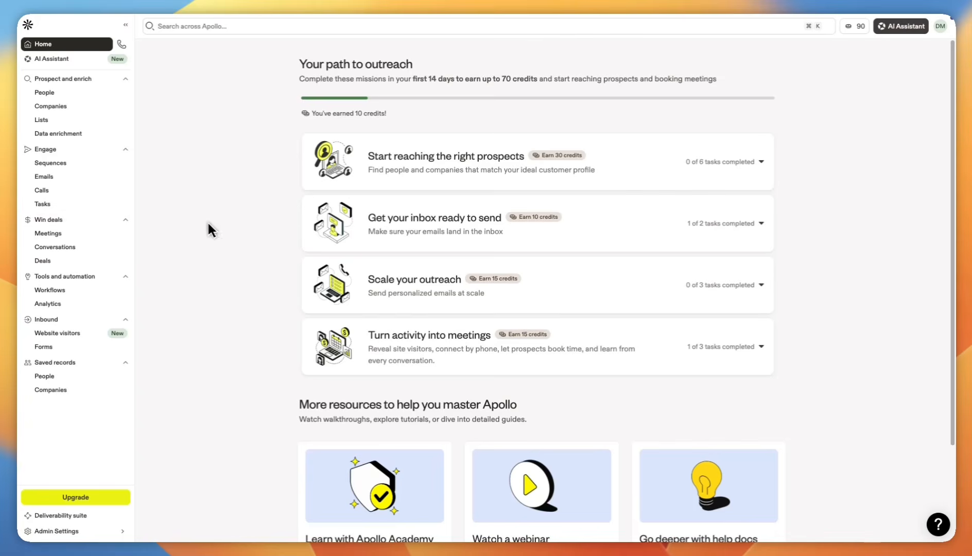
Step: Open the People search under Prospect and enrich and look through its available filters
click(72, 93)
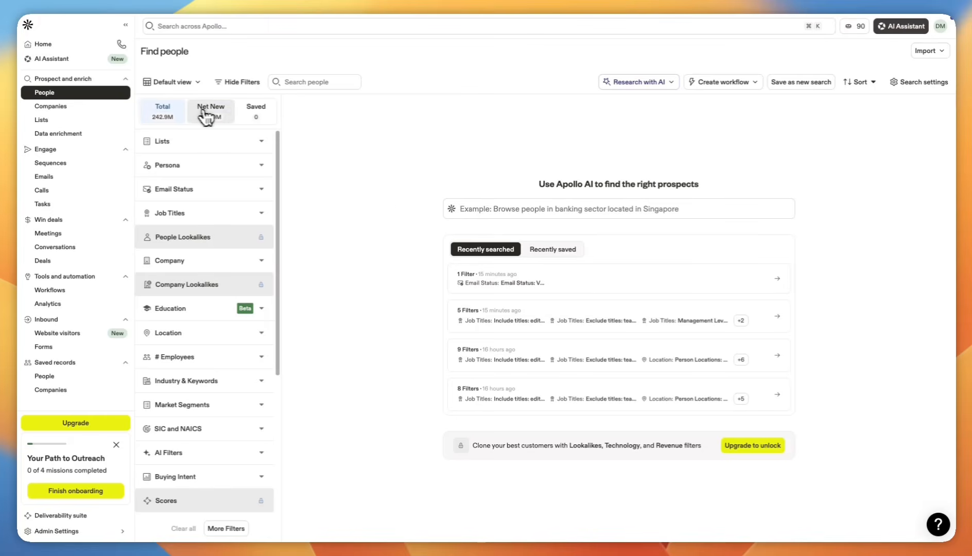
scroll(195, 275, down, 5)
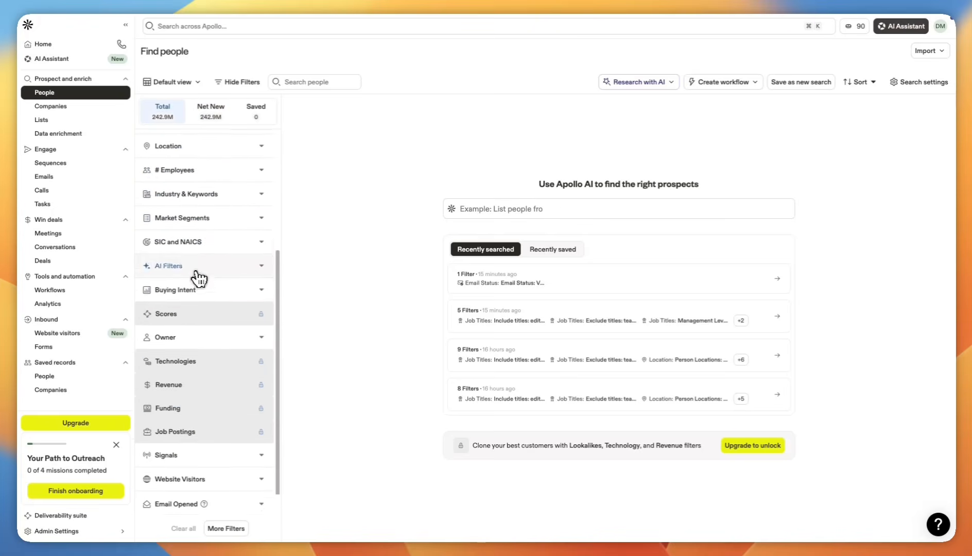
scroll(195, 275, up, 5)
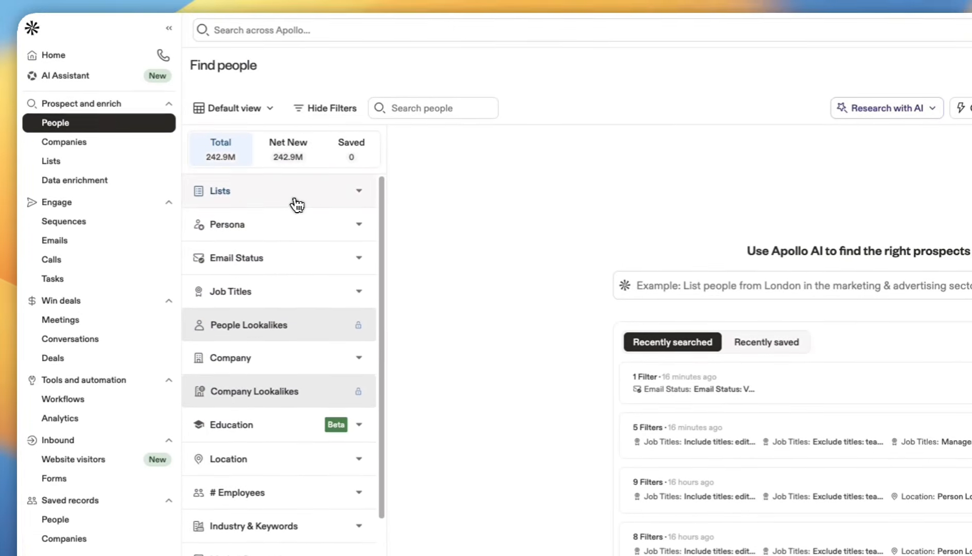
Step: Examine the Lists filter's options for including people or company lists, and collapse the filter
click(294, 202)
click(326, 269)
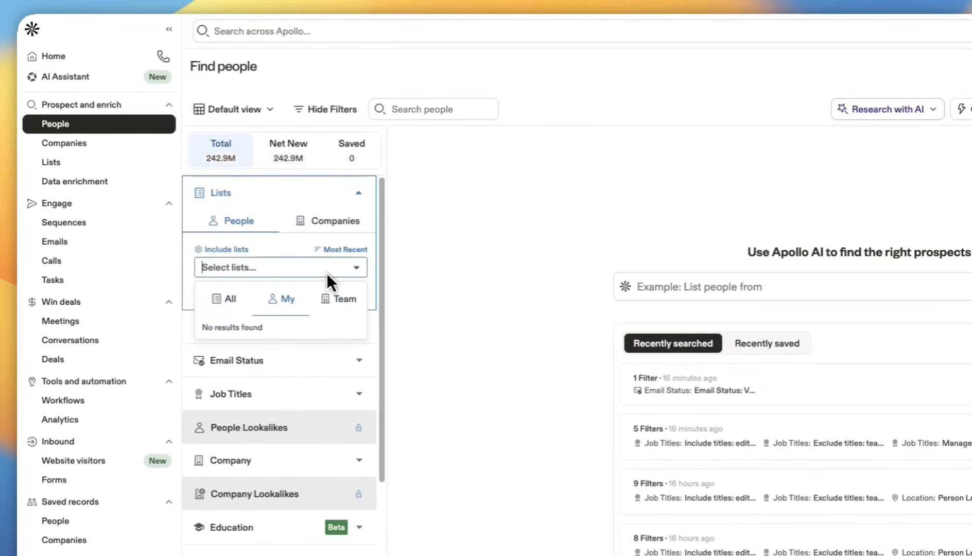
click(300, 299)
click(305, 238)
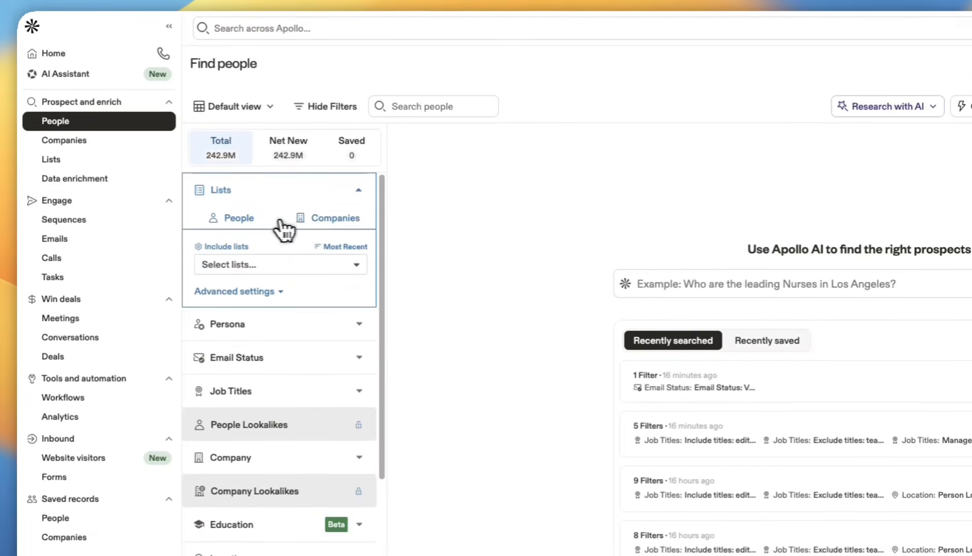
click(249, 228)
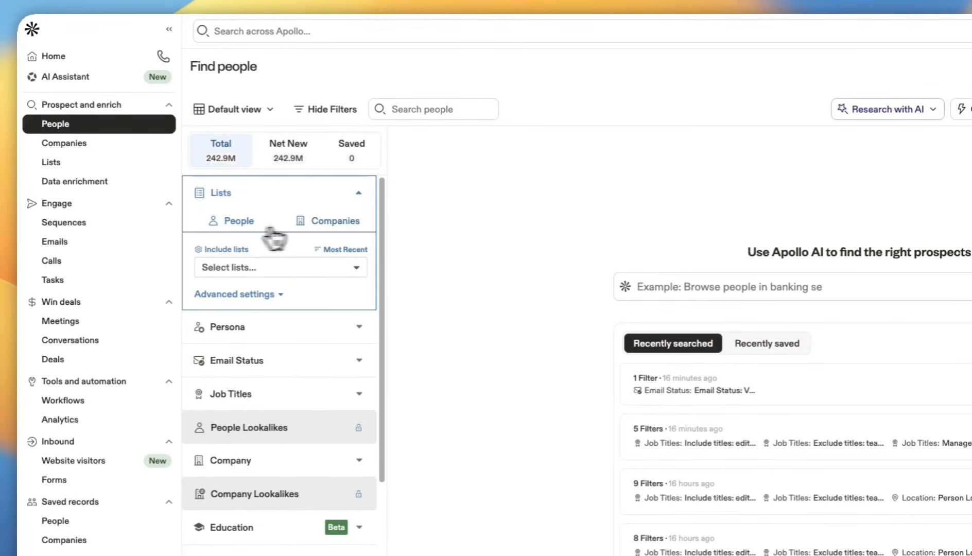
click(287, 270)
click(286, 262)
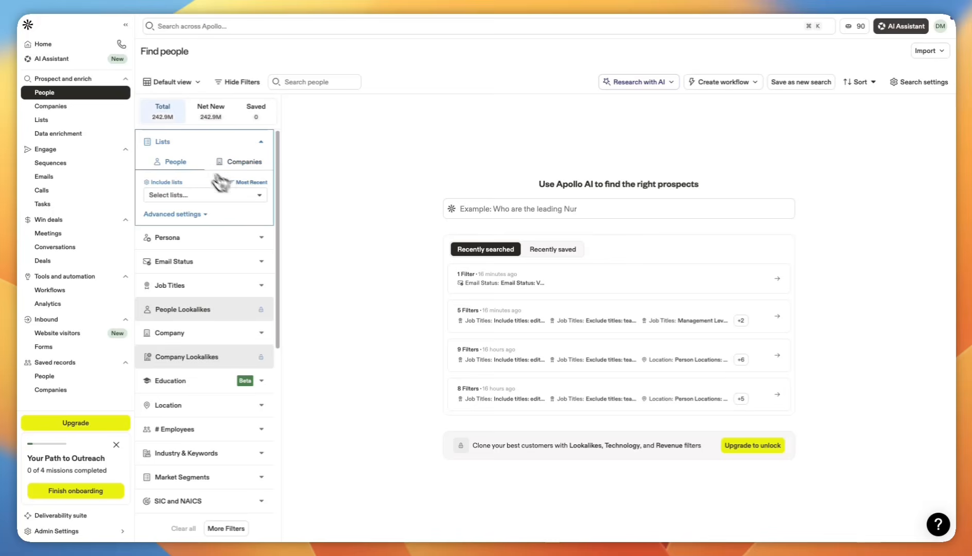
click(218, 141)
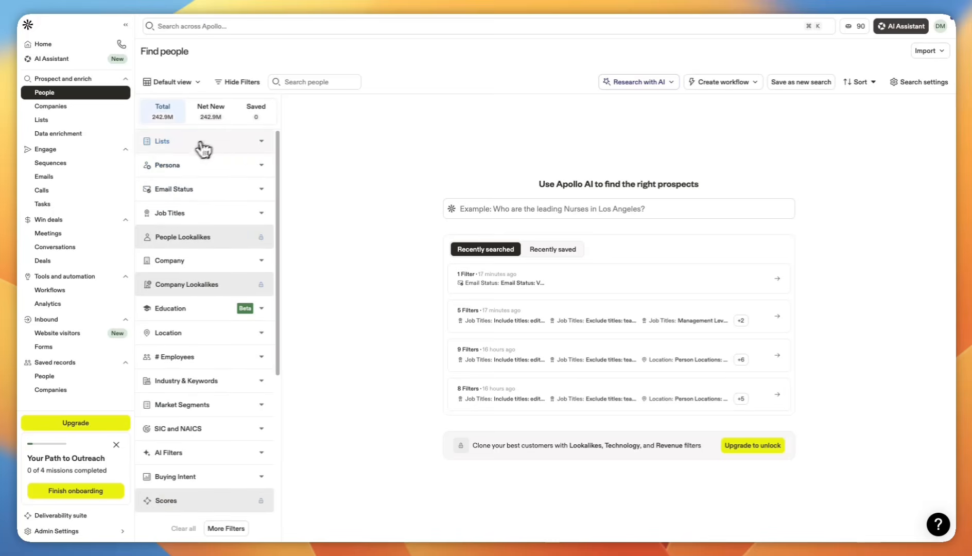
Step: Read the Persona filter's explanation of grouping roles and seniority levels, and collapse the filter
click(202, 165)
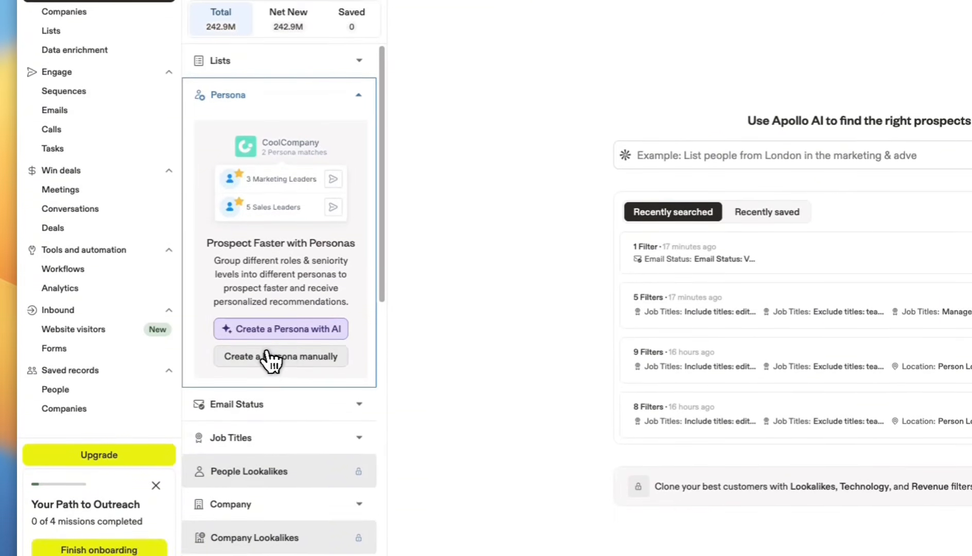
drag(257, 275, 207, 243)
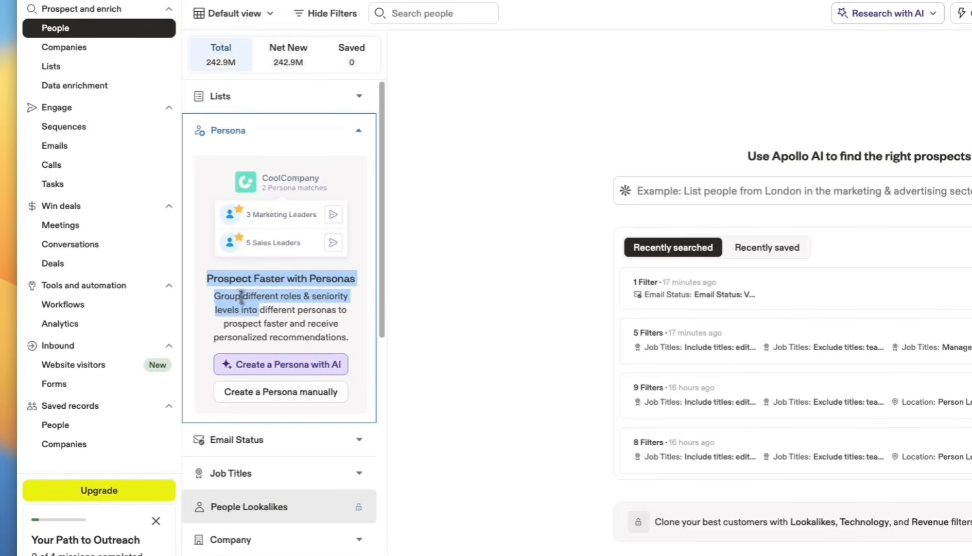
drag(242, 297, 333, 329)
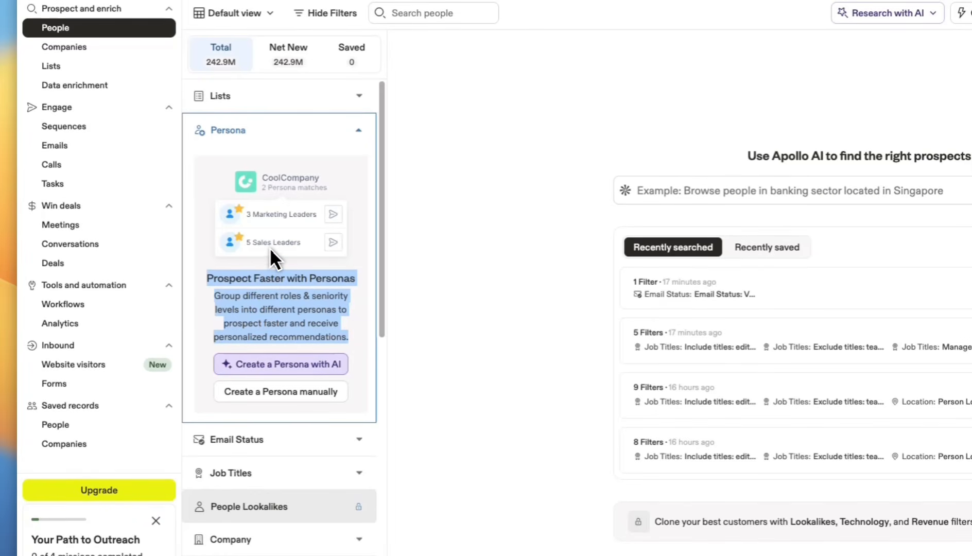
click(288, 141)
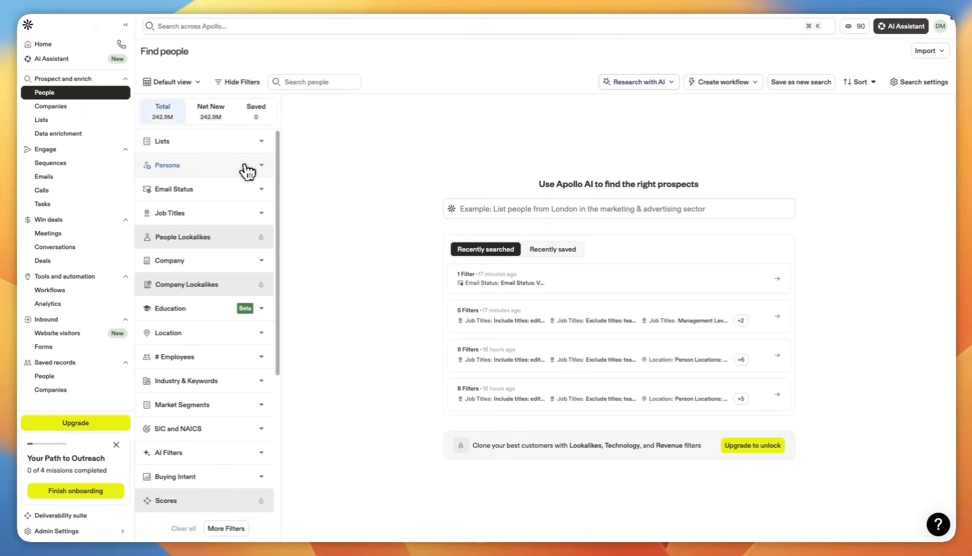
Step: Filter the people by the Verified email status, look through the matching people, and collapse the filter
click(211, 190)
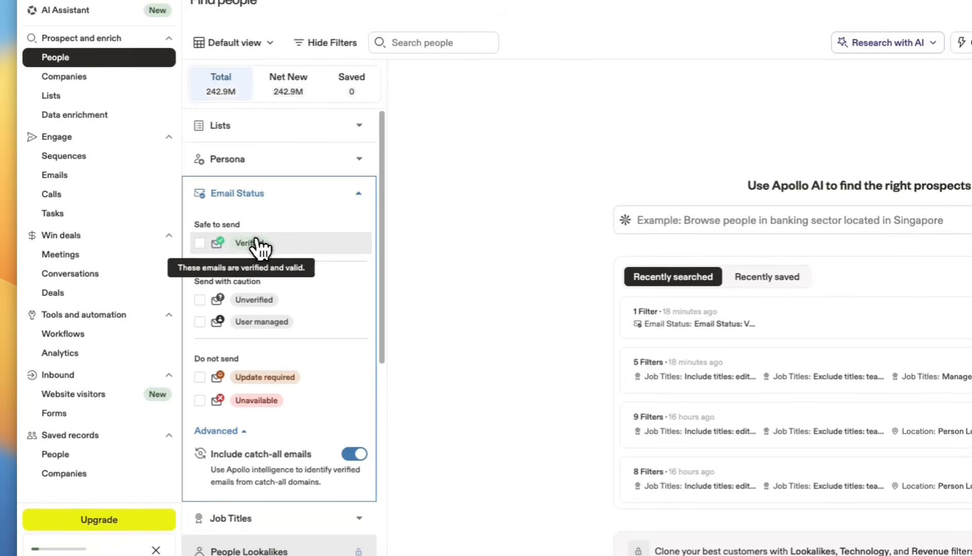
click(199, 242)
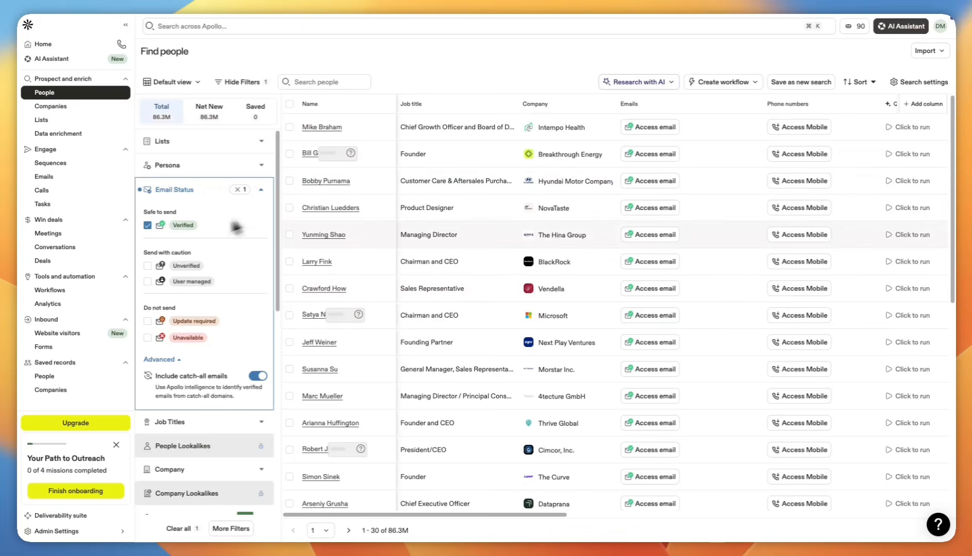
scroll(655, 402, down, 3)
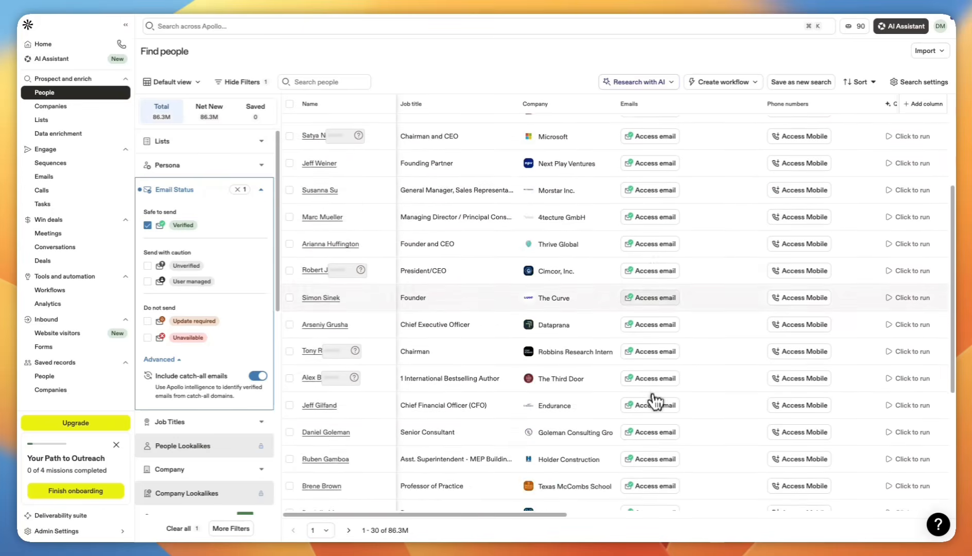
scroll(653, 400, down, 4)
scroll(652, 399, up, 7)
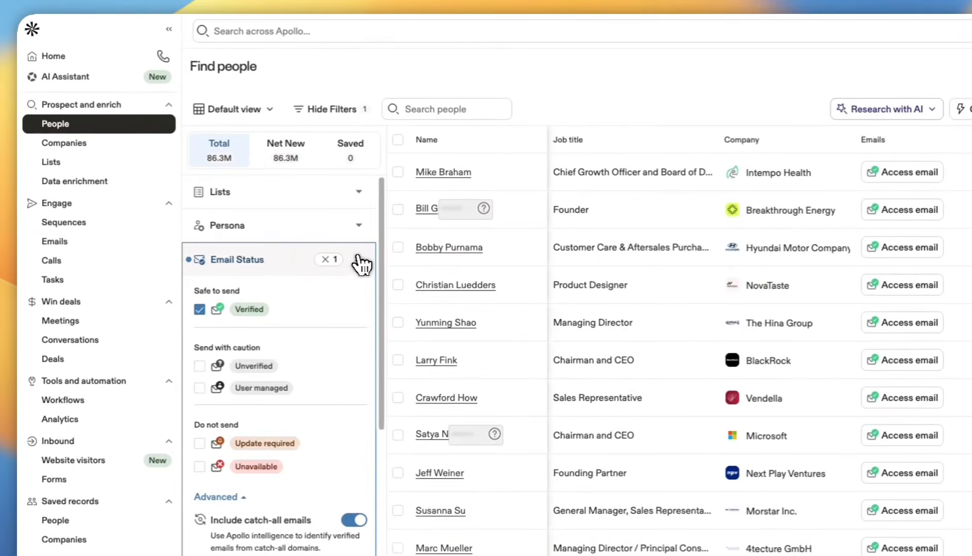
click(358, 257)
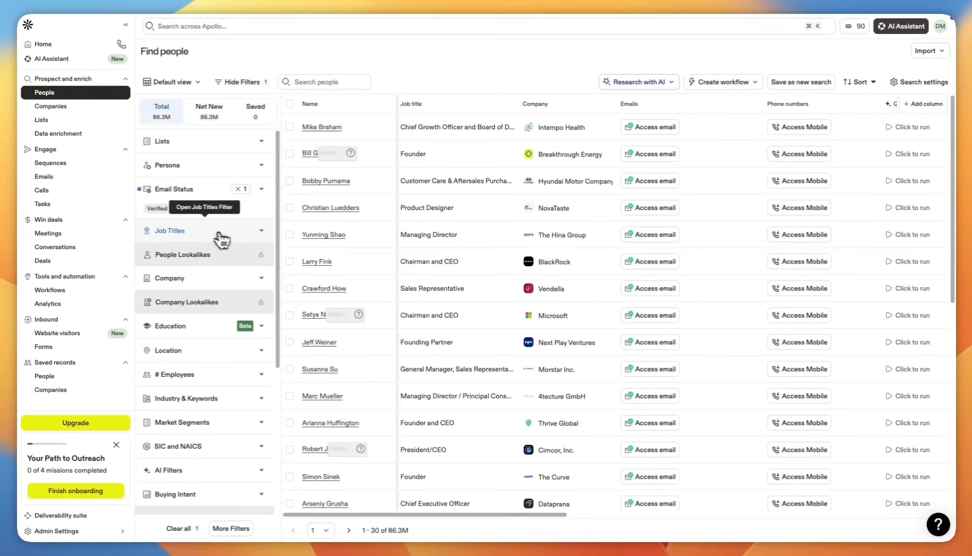
Step: Include the job title Editor in the Job Titles filter and look through the matching people
click(212, 232)
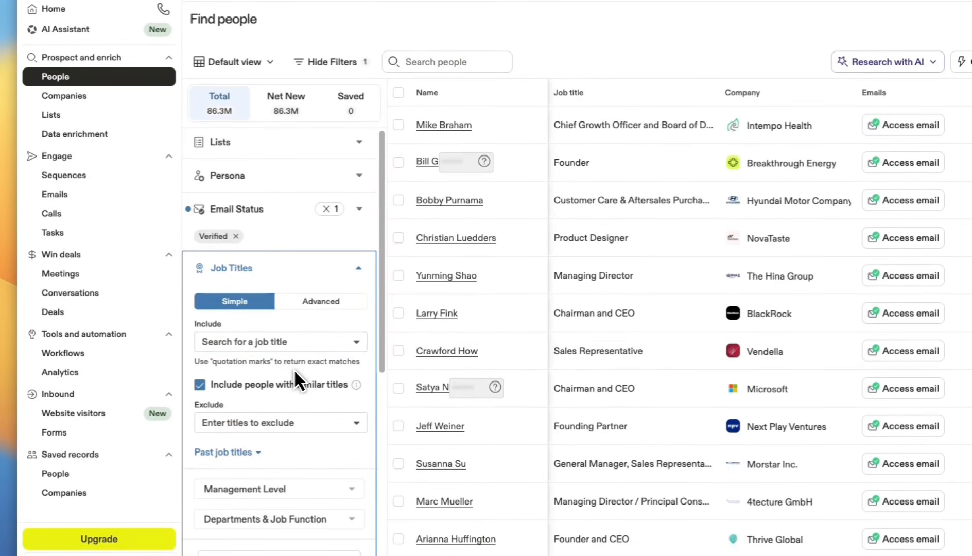
click(297, 342)
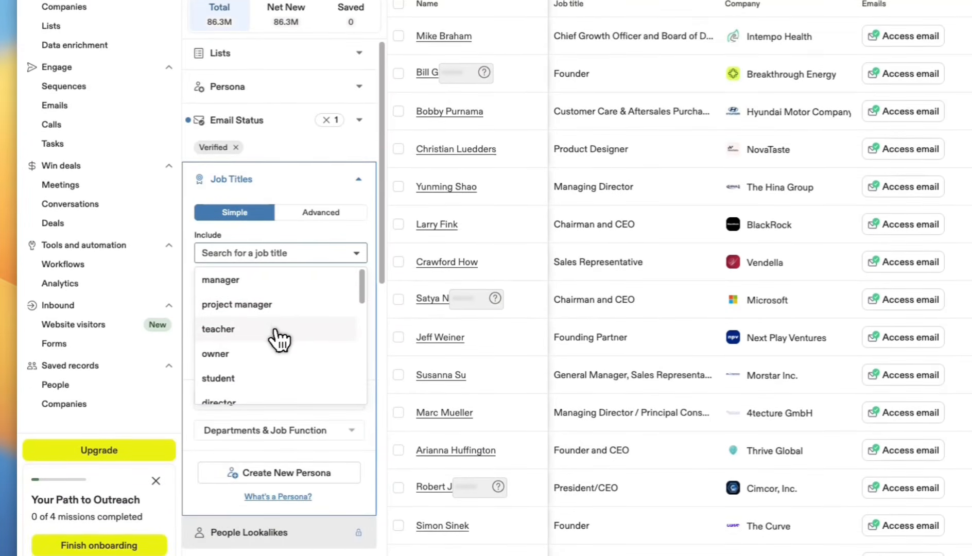
scroll(273, 363, down, 5)
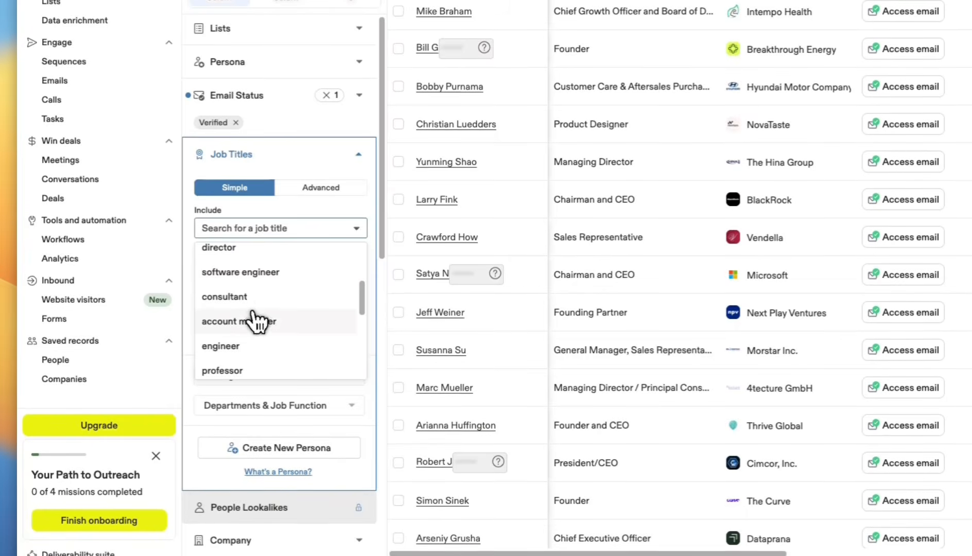
scroll(256, 321, down, 4)
scroll(256, 325, up, 10)
scroll(262, 236, up, 3)
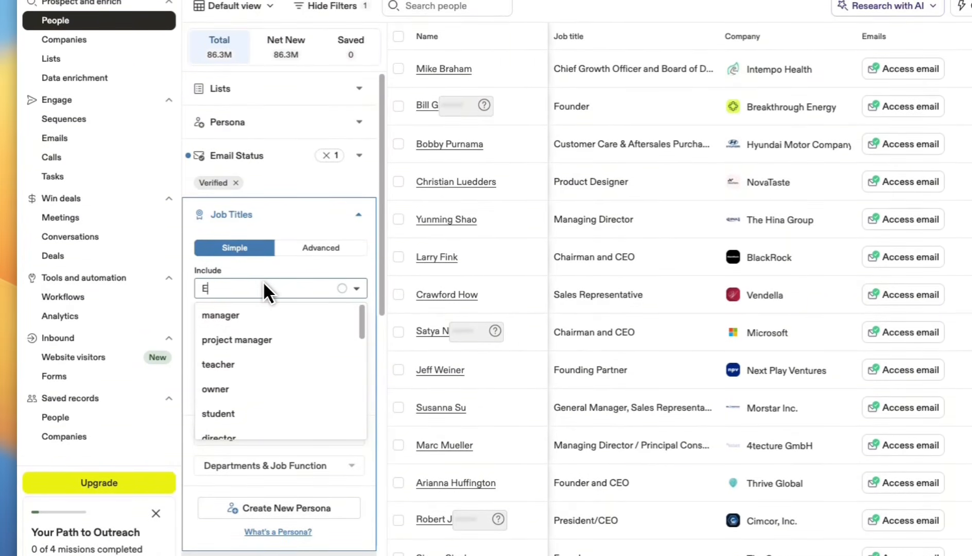
text(ditor)
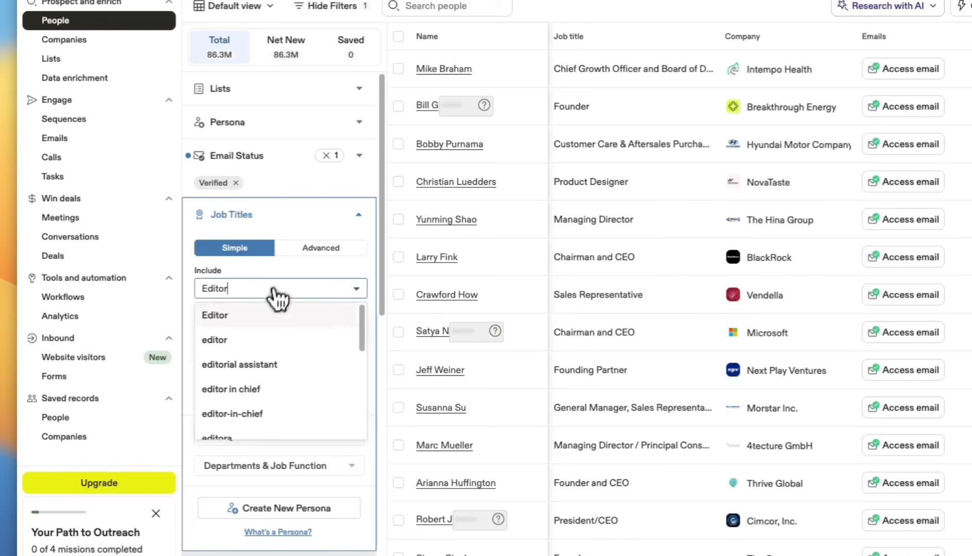
scroll(271, 289, down, 1)
click(264, 286)
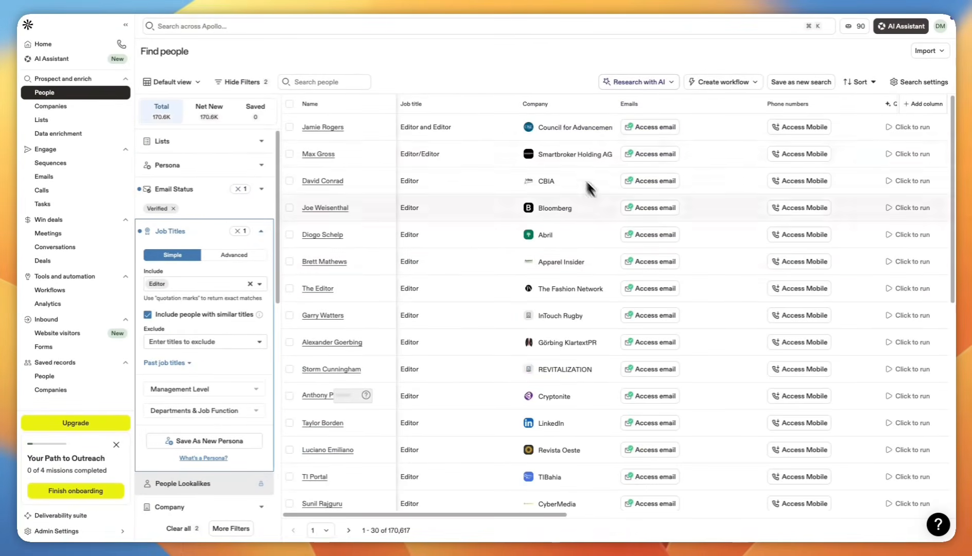
scroll(565, 425, down, 8)
scroll(564, 425, up, 10)
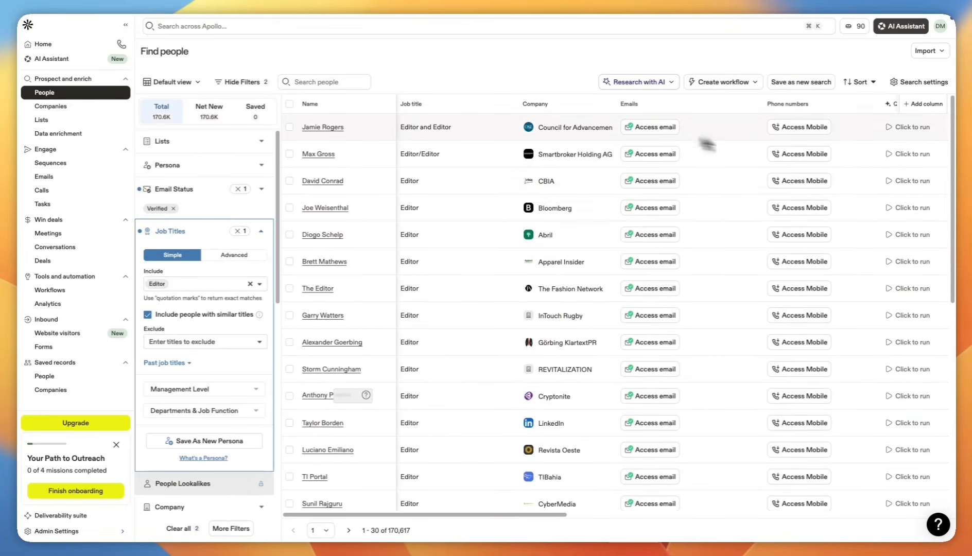
scroll(418, 304, down, 3)
scroll(420, 304, up, 4)
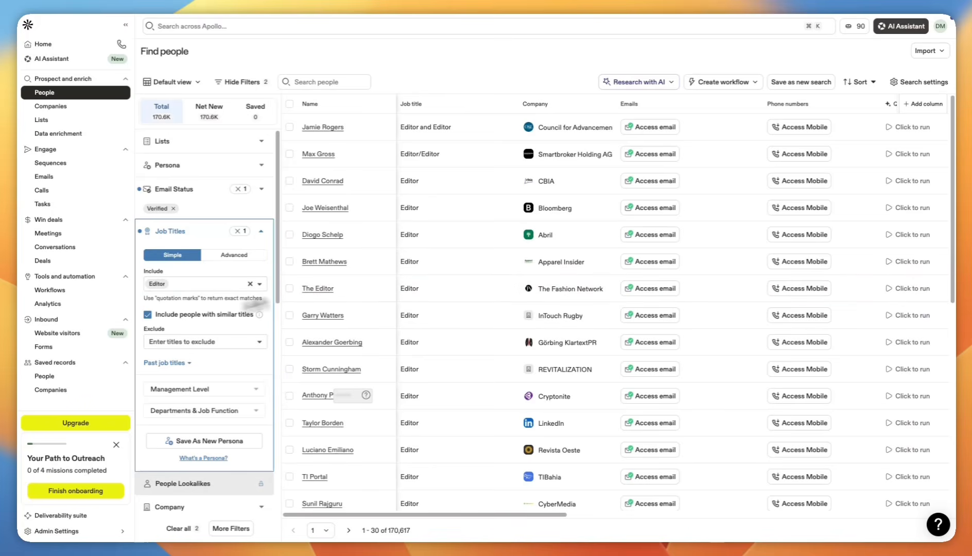
Step: Examine the related editor titles suggested for inclusion and the option to include people with similar titles
click(222, 278)
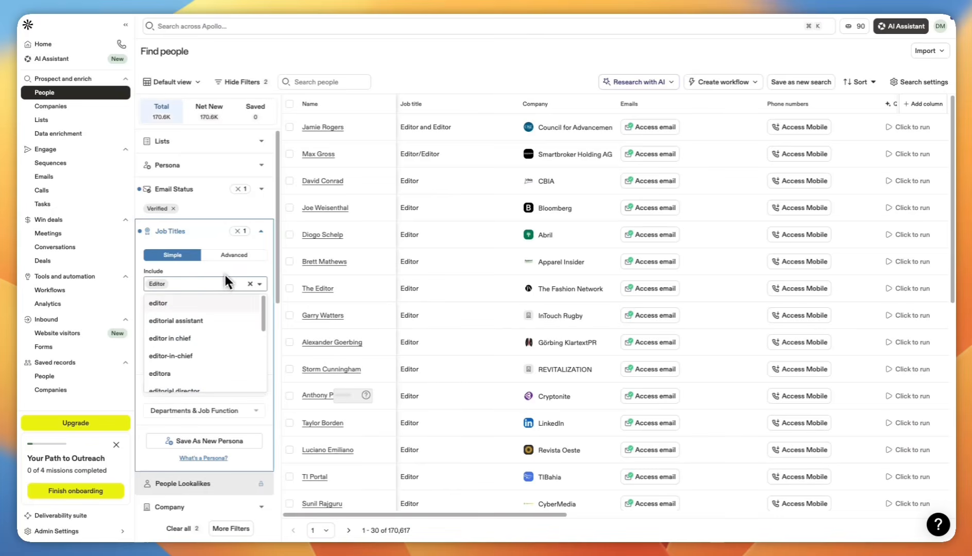
click(224, 278)
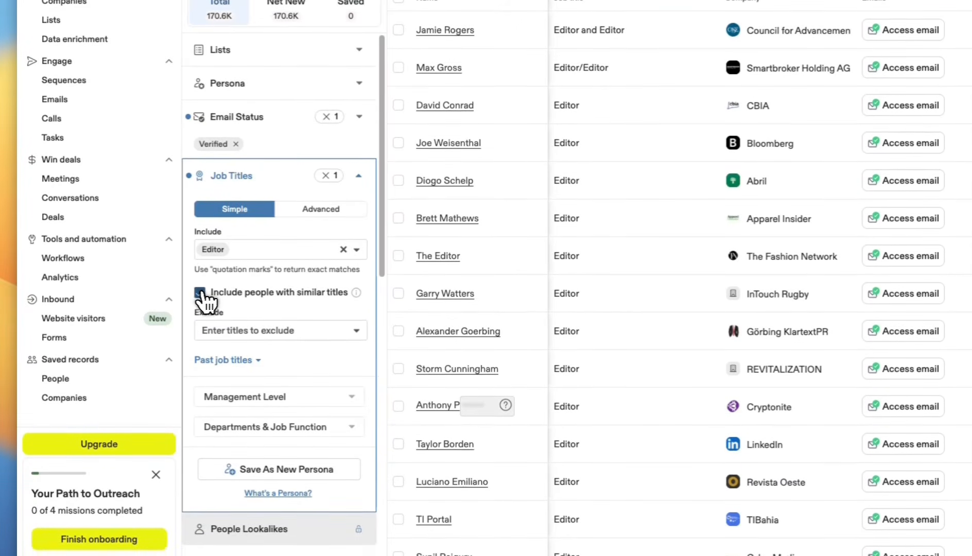
click(268, 253)
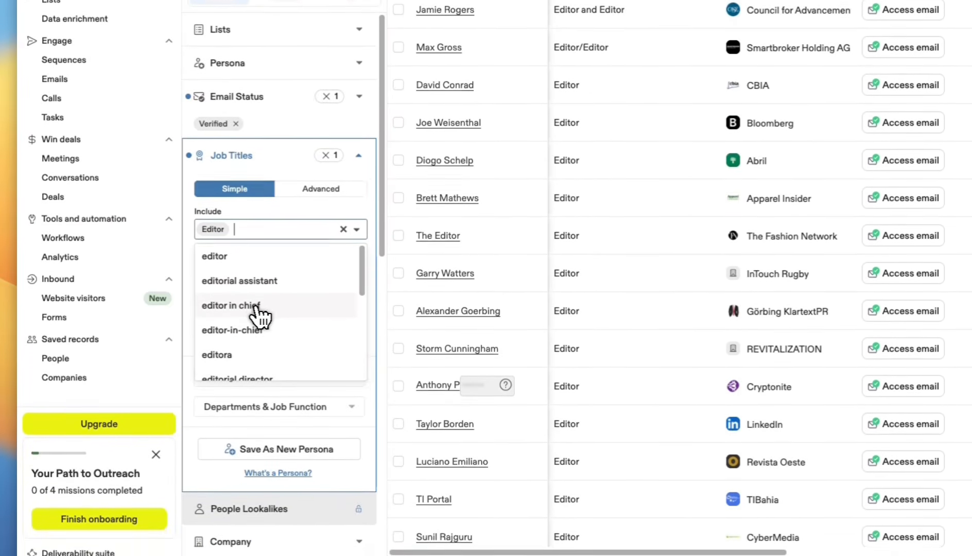
scroll(273, 360, down, 5)
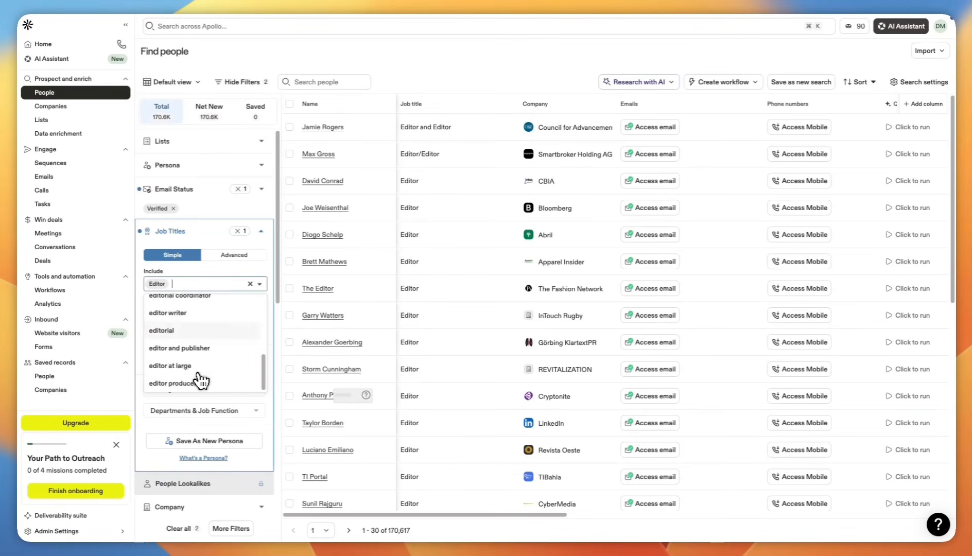
scroll(199, 375, up, 5)
click(219, 268)
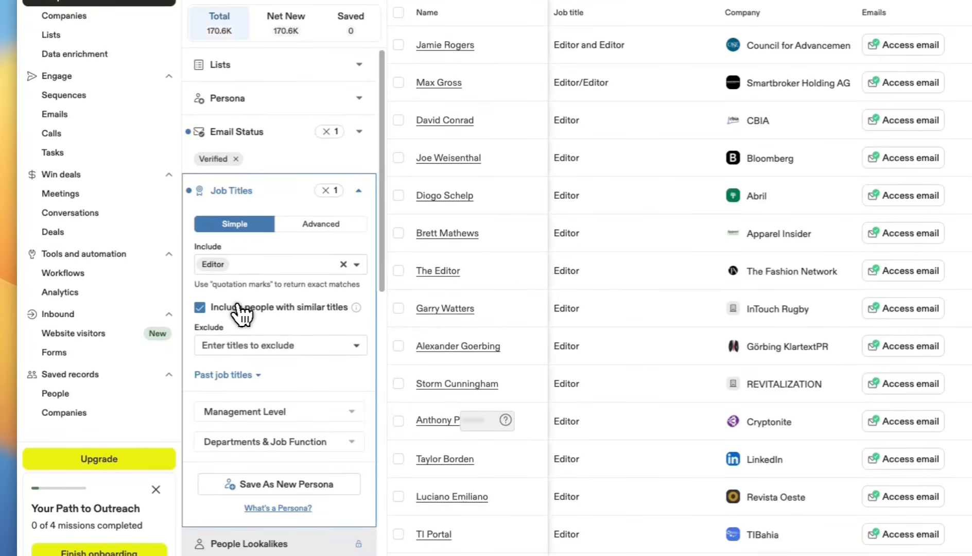
scroll(240, 311, down, 1)
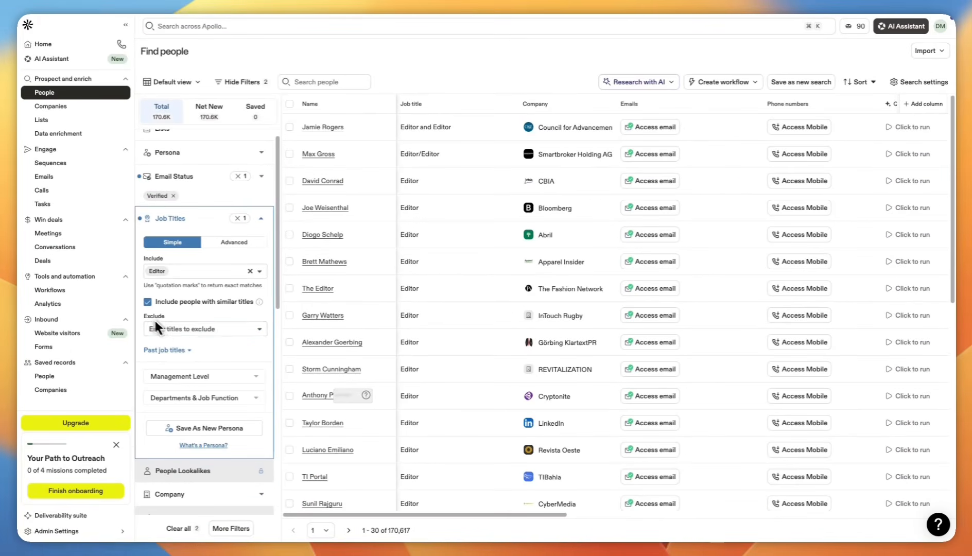
Step: Exclude the job title teacher in the Job Titles filter and look through the remaining people
drag(144, 313, 165, 315)
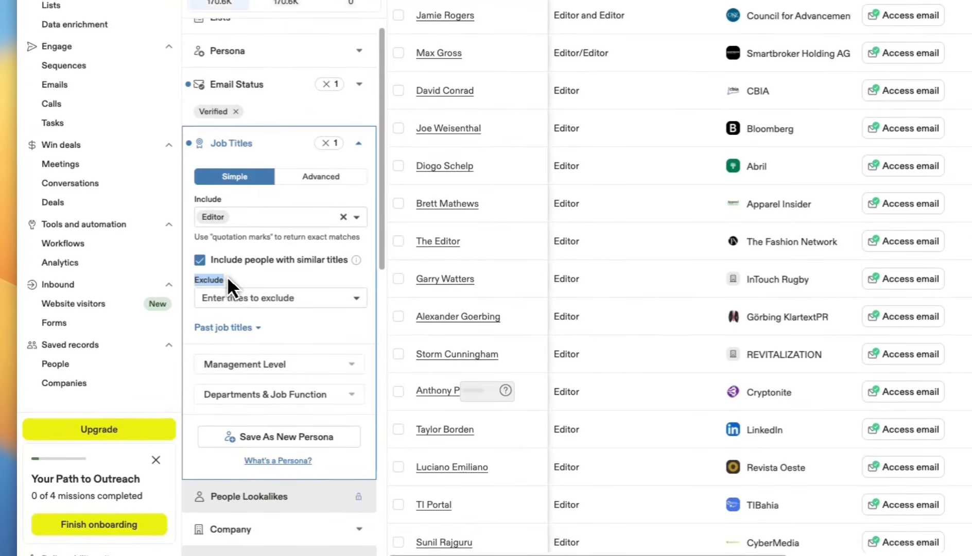
click(259, 277)
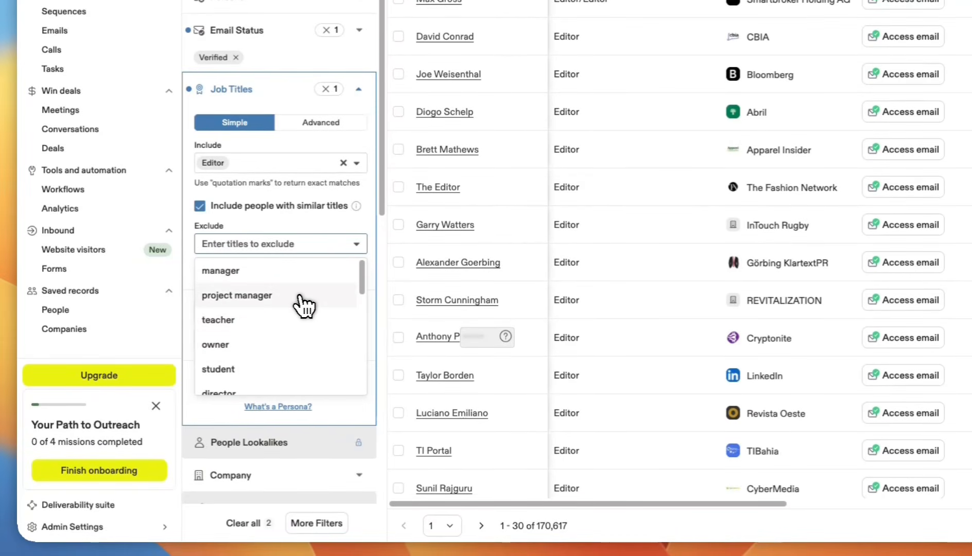
click(282, 322)
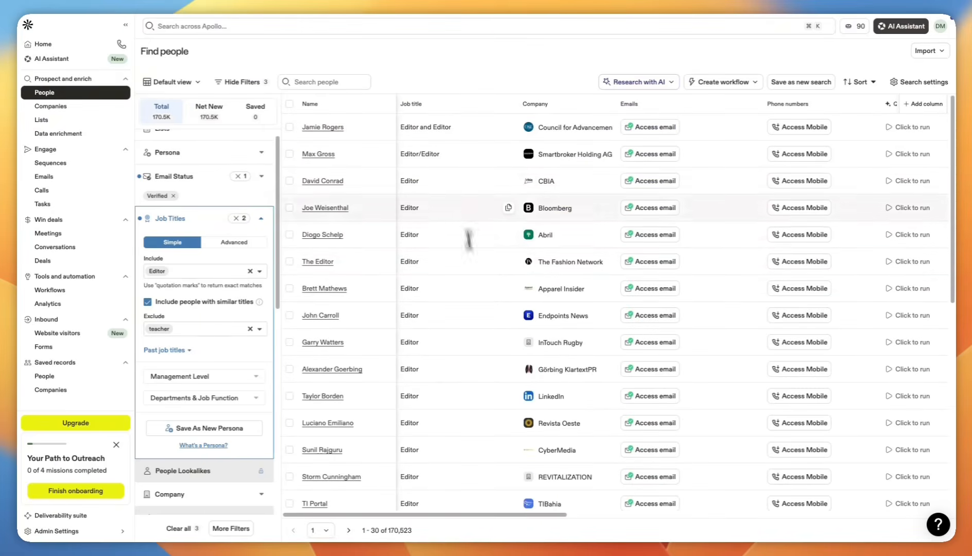
scroll(478, 283, down, 10)
scroll(483, 284, up, 10)
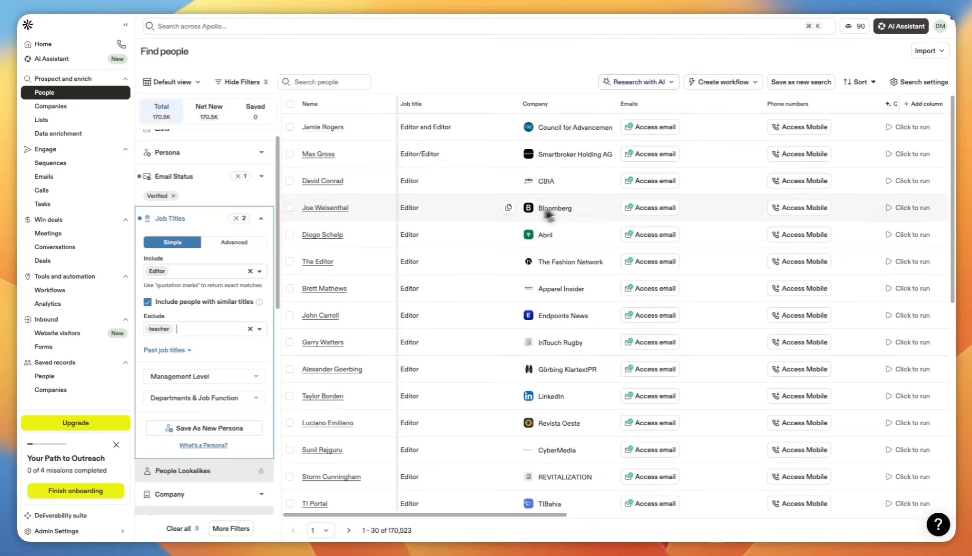
Step: Restrict the people to the Entry management level in the Job Titles filter
click(190, 378)
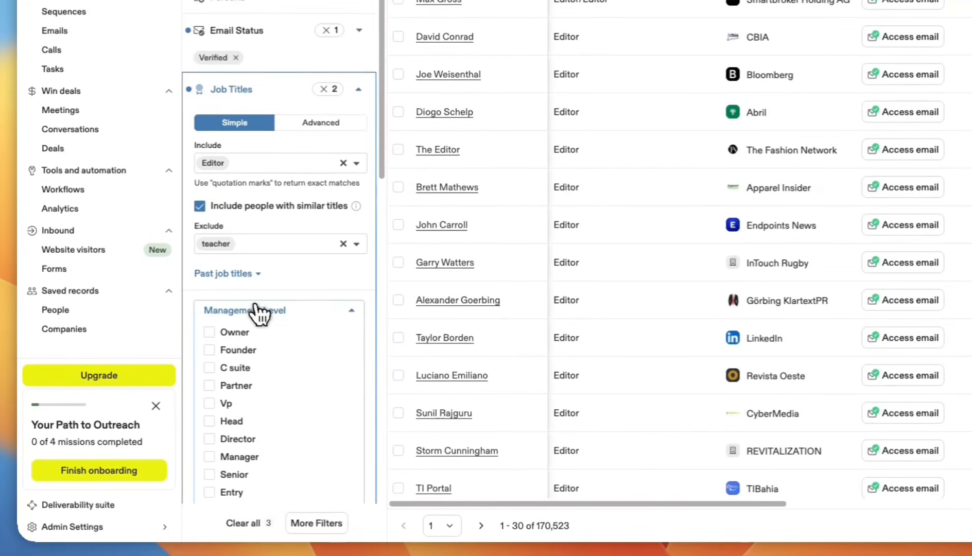
scroll(263, 340, down, 3)
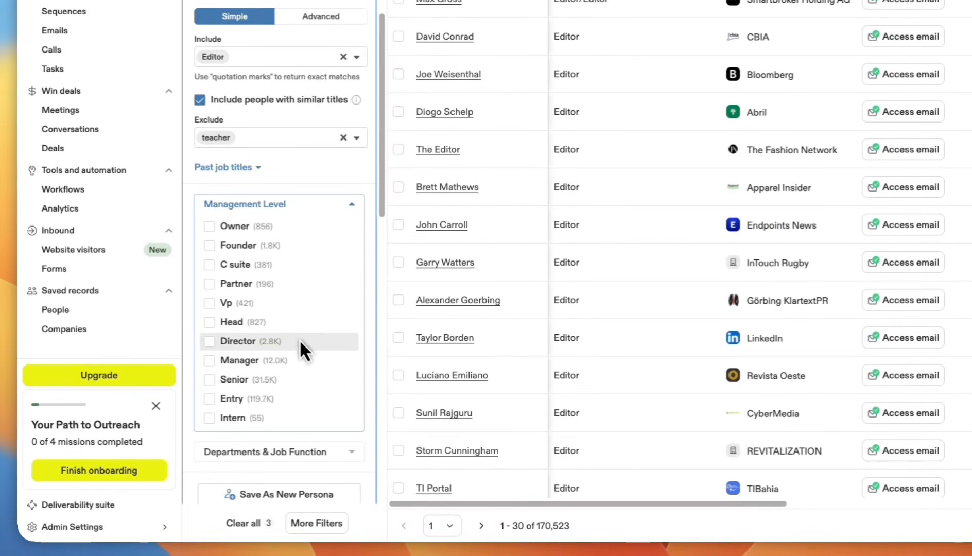
click(242, 399)
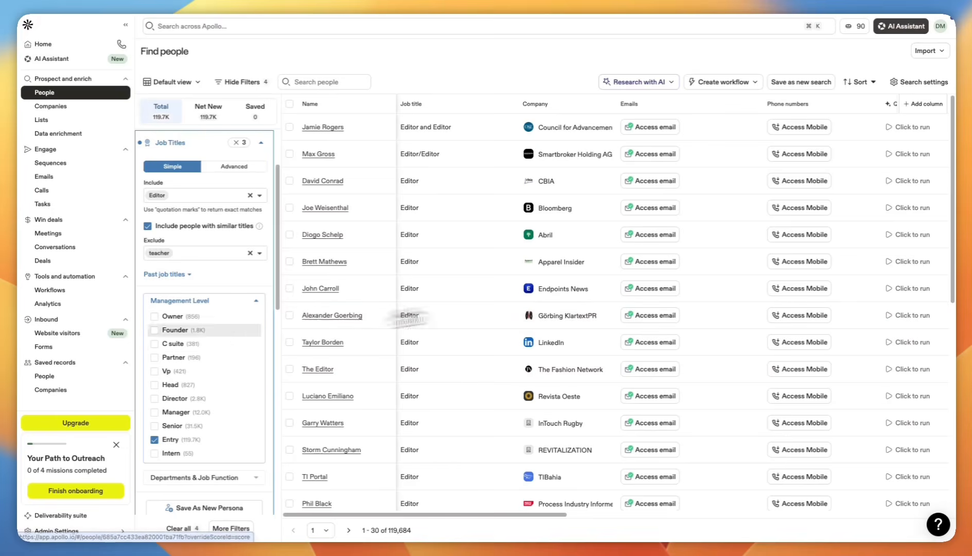
Step: Expand the Departments & Job Function options of the Job Titles filter and read through the listed departments
scroll(228, 354, down, 3)
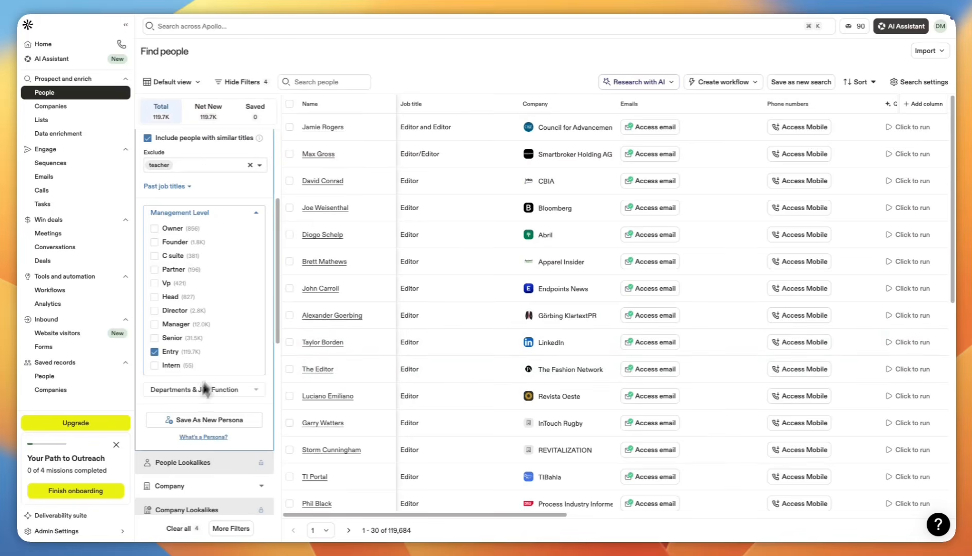
click(206, 390)
scroll(202, 358, down, 3)
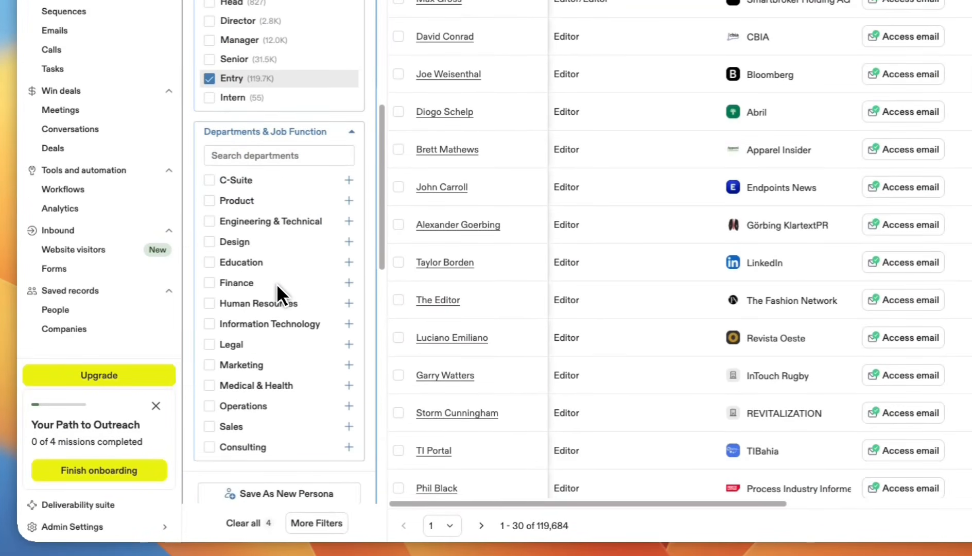
scroll(275, 284, down, 1)
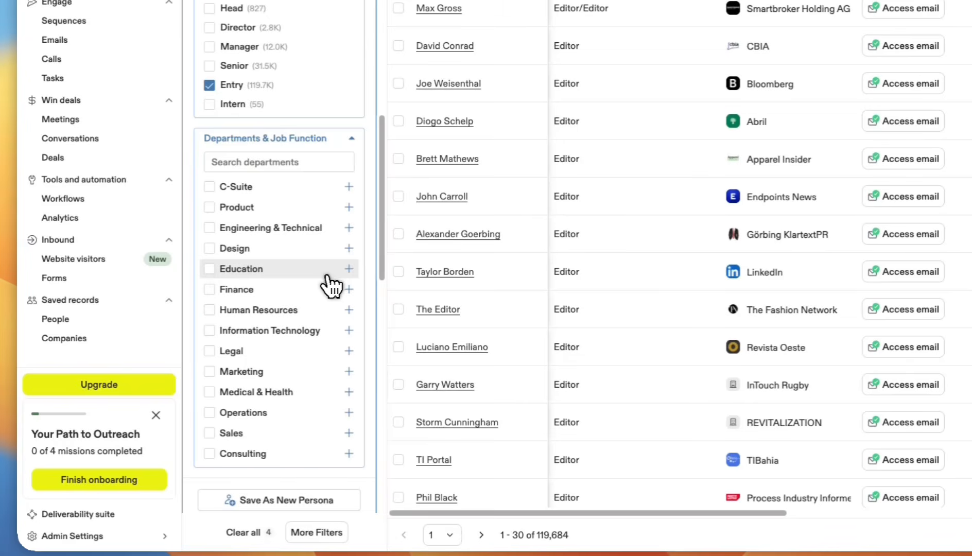
Step: In the advanced Job Titles conditions, try both Is known and Is unknown, settle on Is known, and collapse the filter
scroll(302, 140, up, 5)
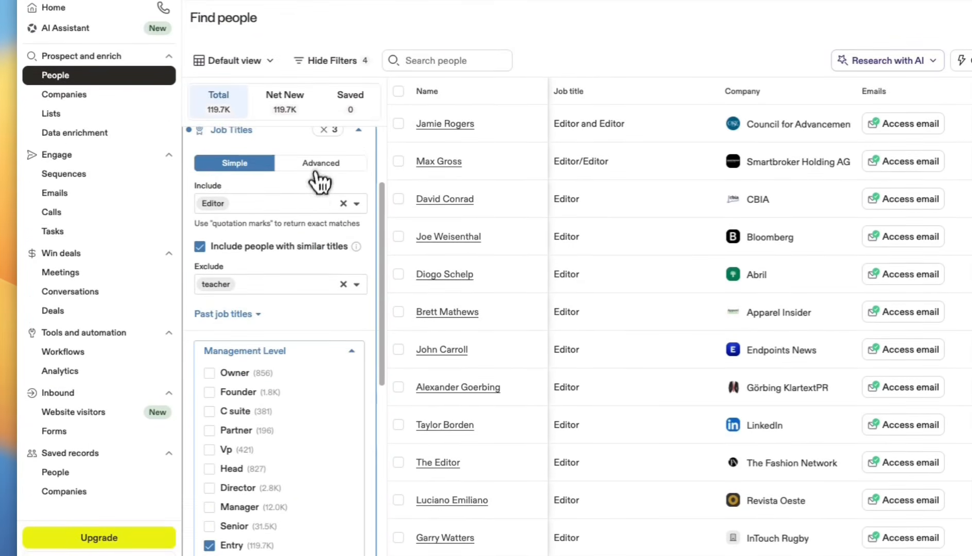
click(316, 170)
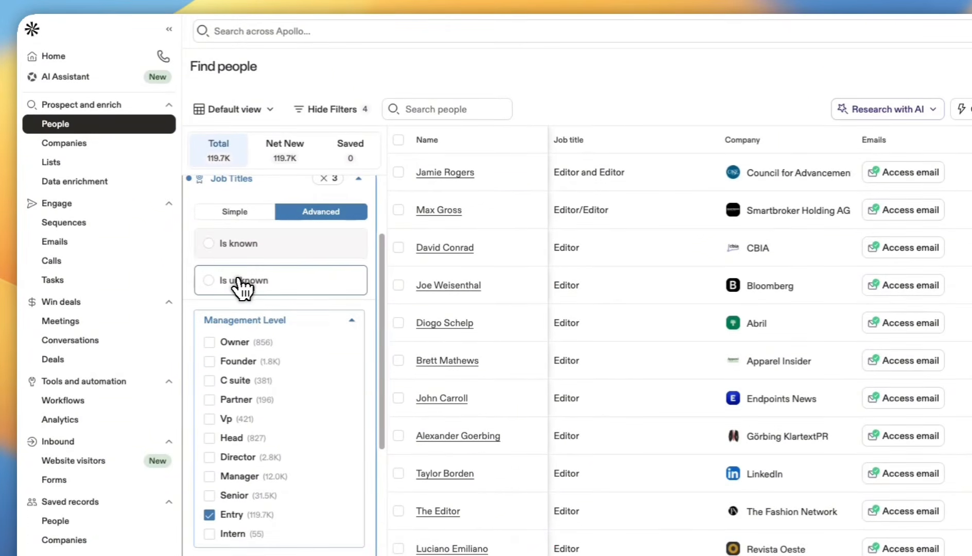
scroll(293, 307, up, 1)
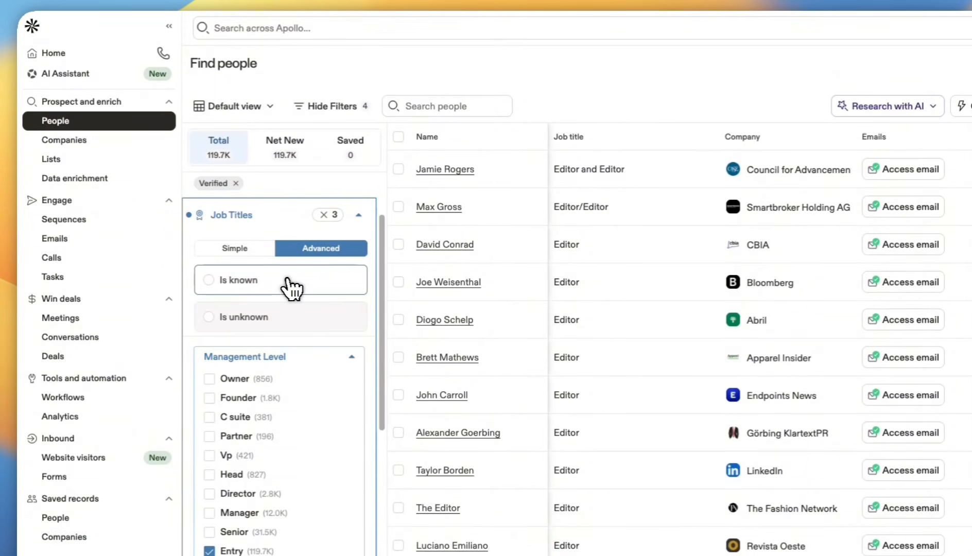
click(288, 282)
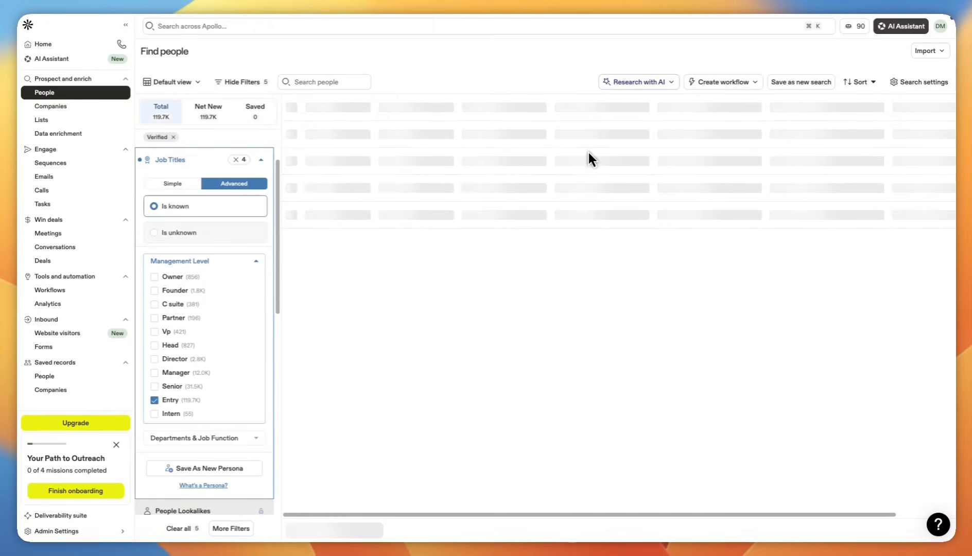
click(181, 236)
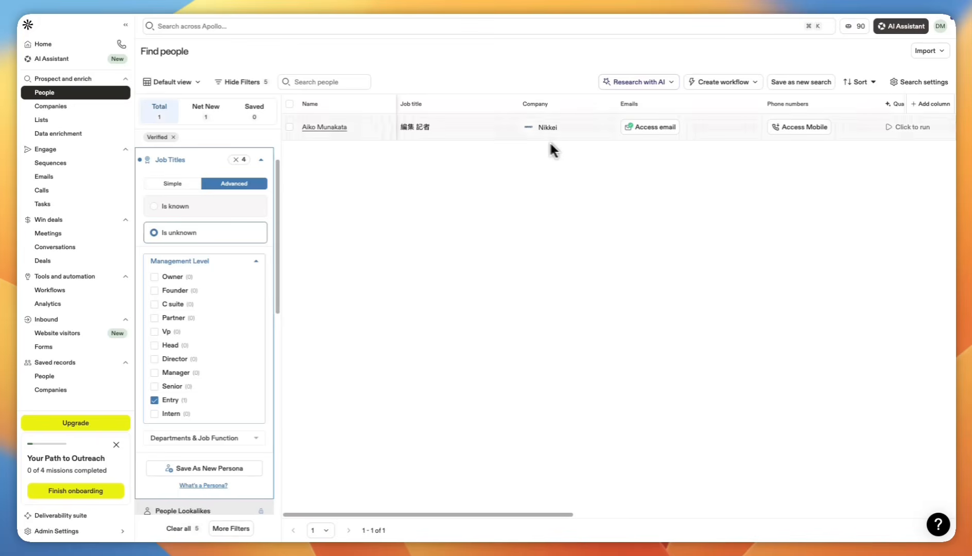
click(205, 206)
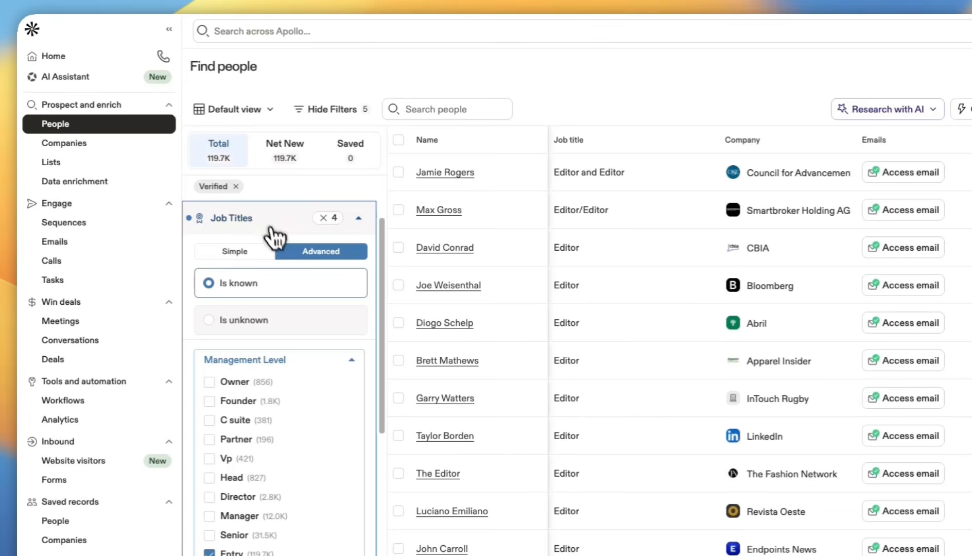
click(267, 219)
Step: Browse the suggested companies in the Company filter and limit the people to those working at Canva
click(282, 376)
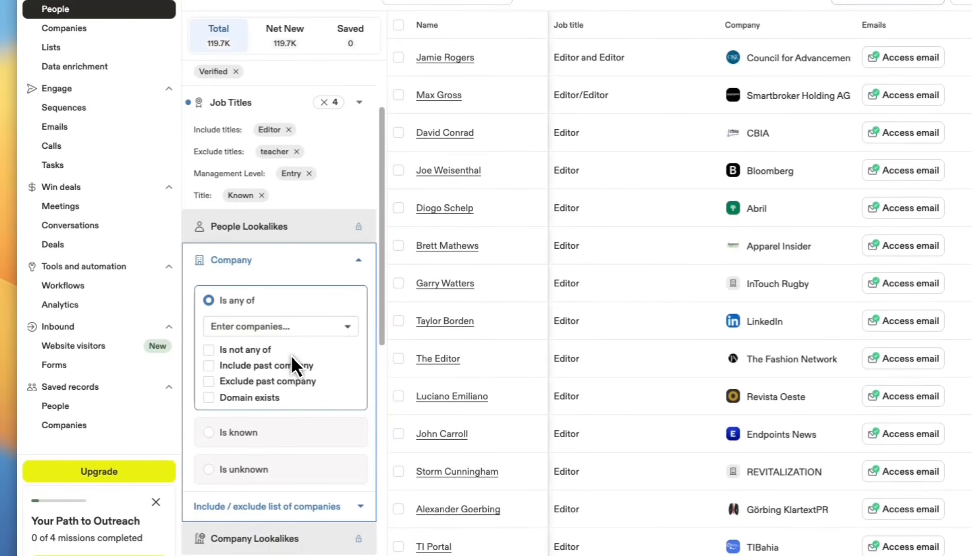
click(288, 328)
click(252, 252)
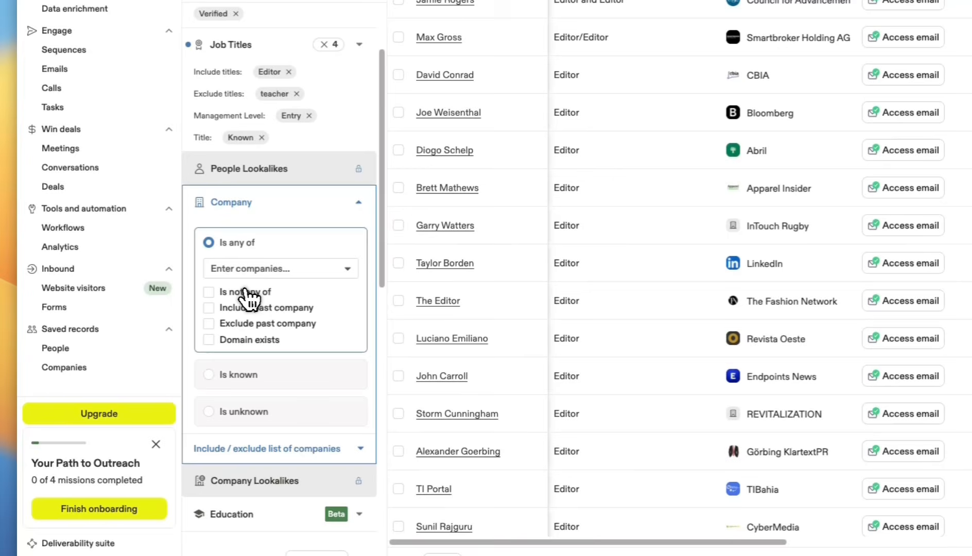
click(262, 267)
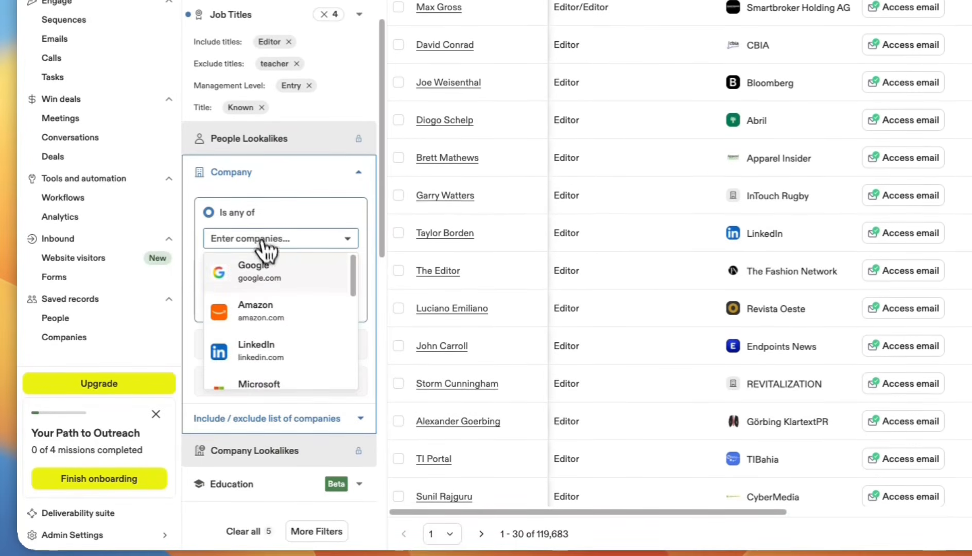
scroll(282, 348, down, 3)
scroll(278, 330, up, 3)
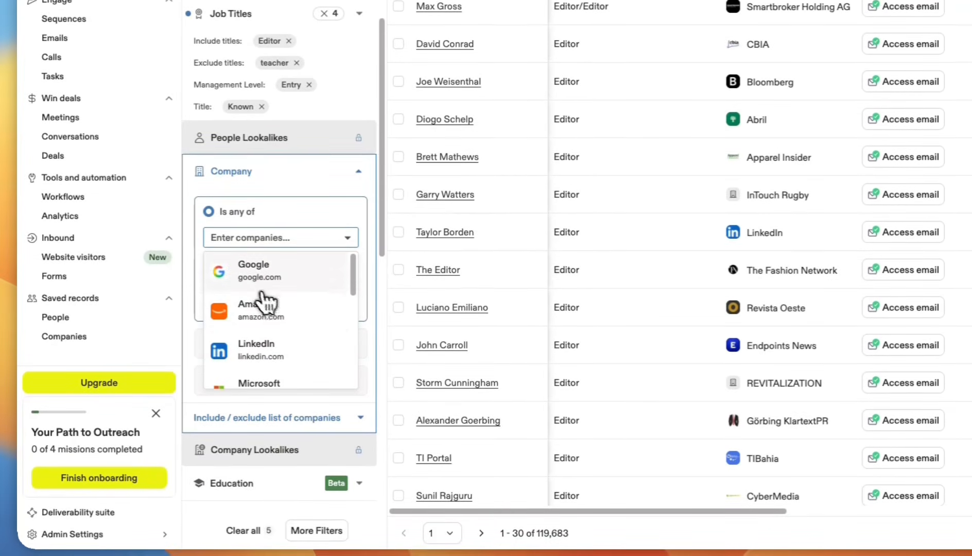
scroll(247, 307, down, 3)
scroll(256, 308, up, 3)
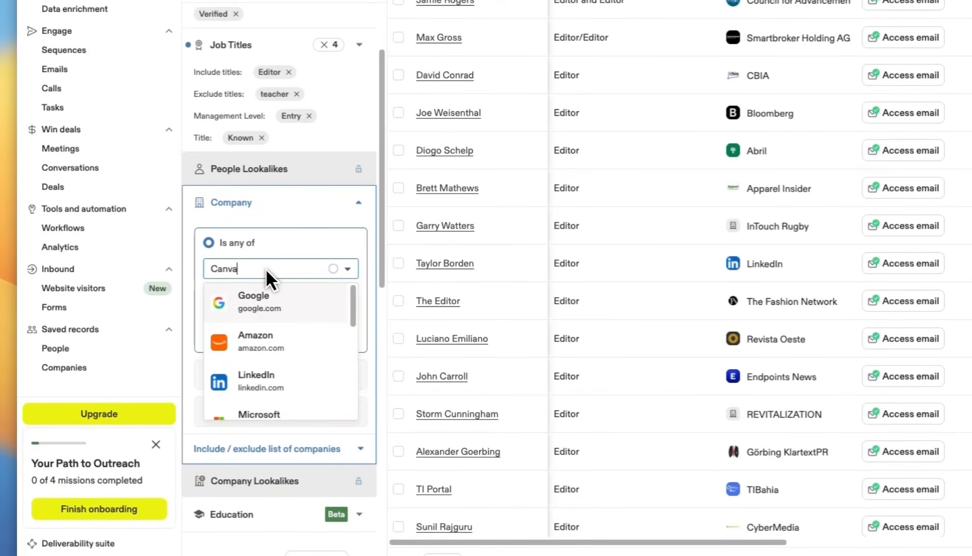
click(262, 297)
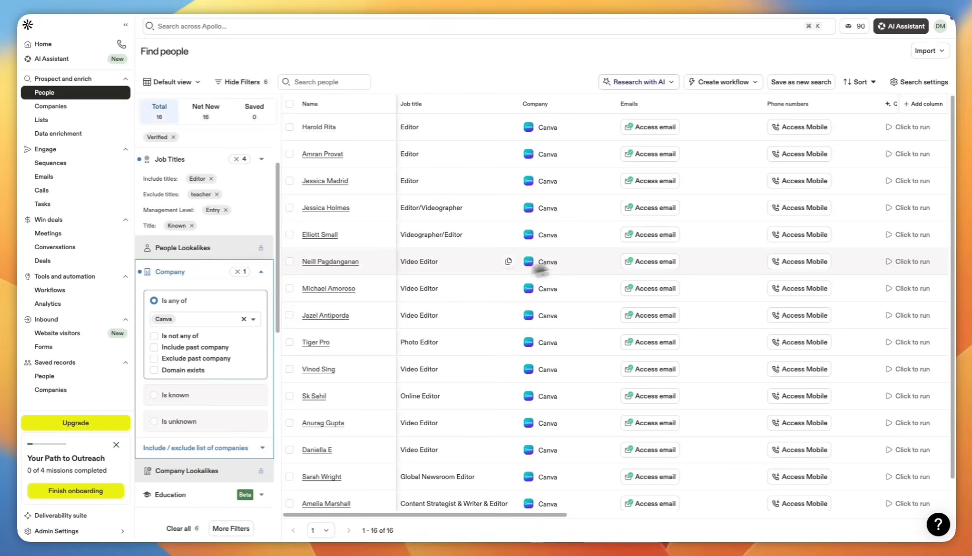
Step: Browse further company suggestions, clear Canva from the Company filter, and collapse the filter
click(206, 321)
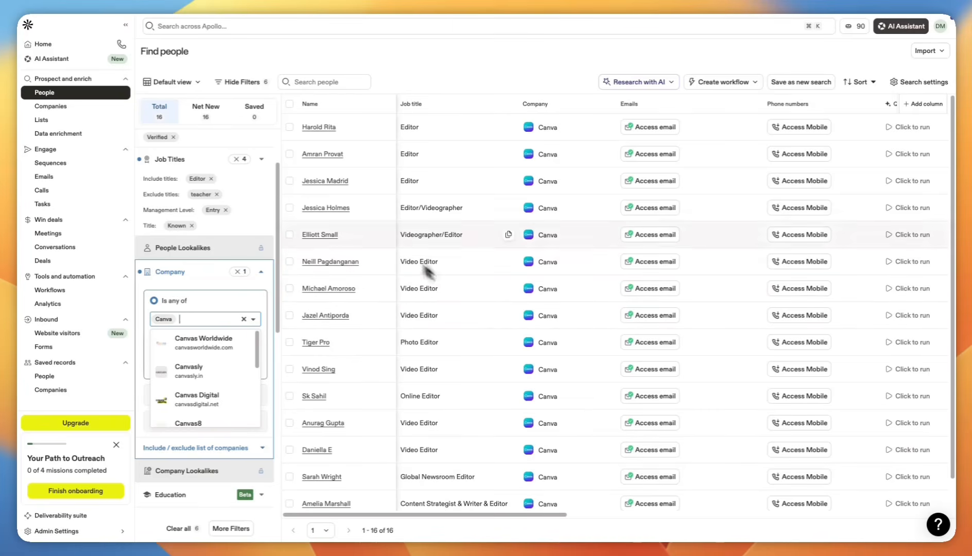
scroll(233, 278, down, 3)
scroll(233, 278, up, 3)
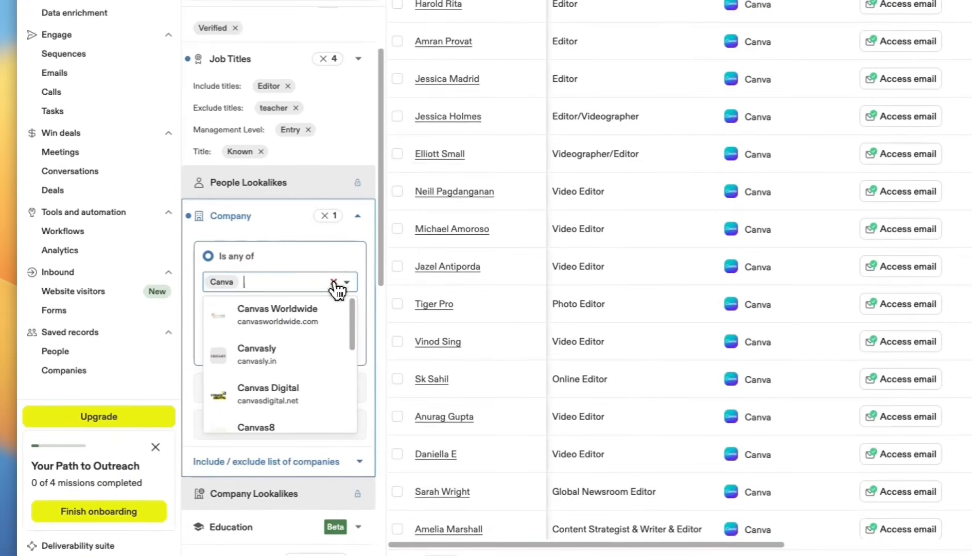
click(243, 326)
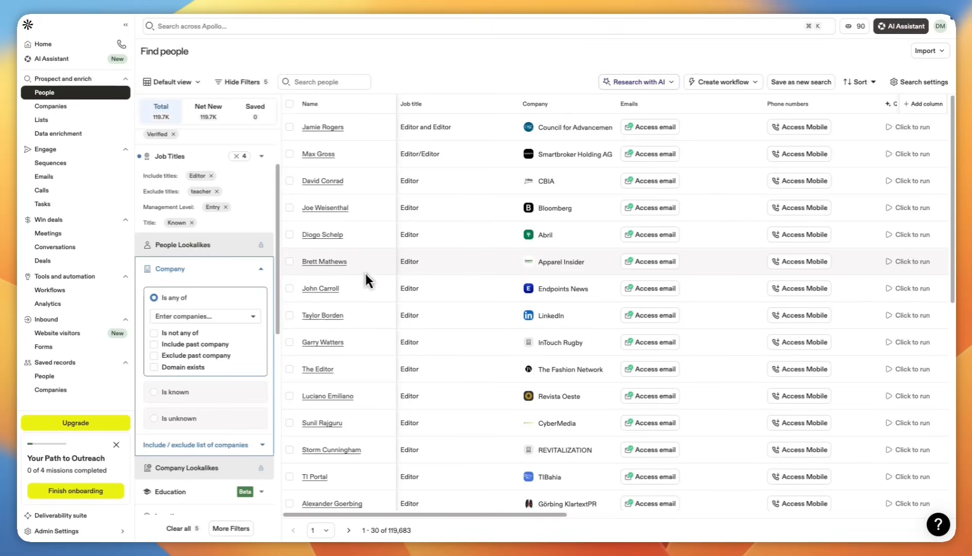
click(261, 269)
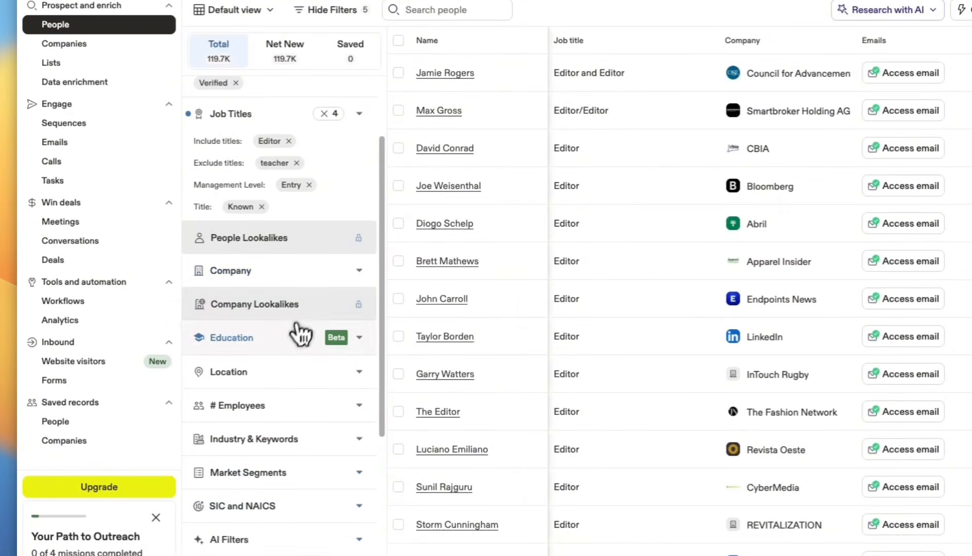
Step: Set the contact region to United States in the Location filter and compare it with the Account HQ location options
click(293, 369)
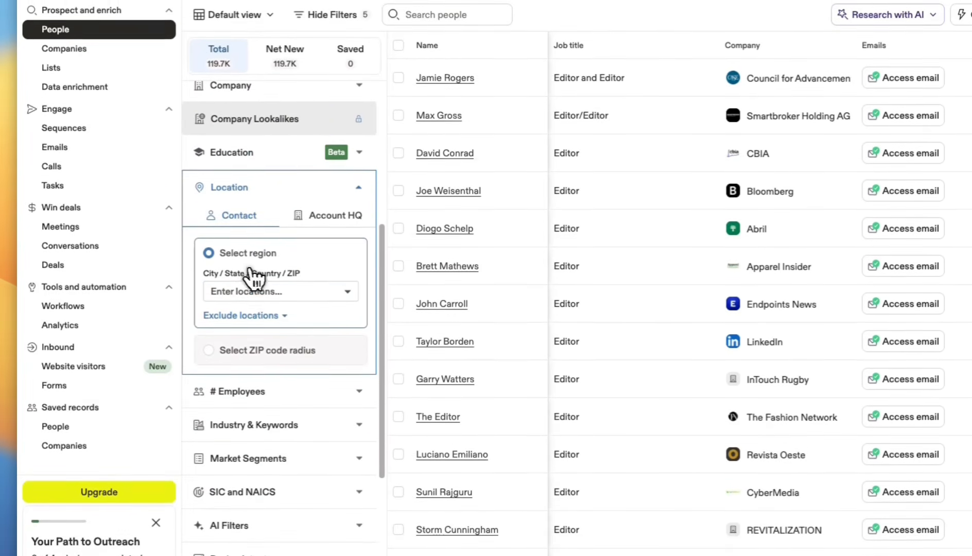
drag(226, 272, 284, 275)
click(280, 273)
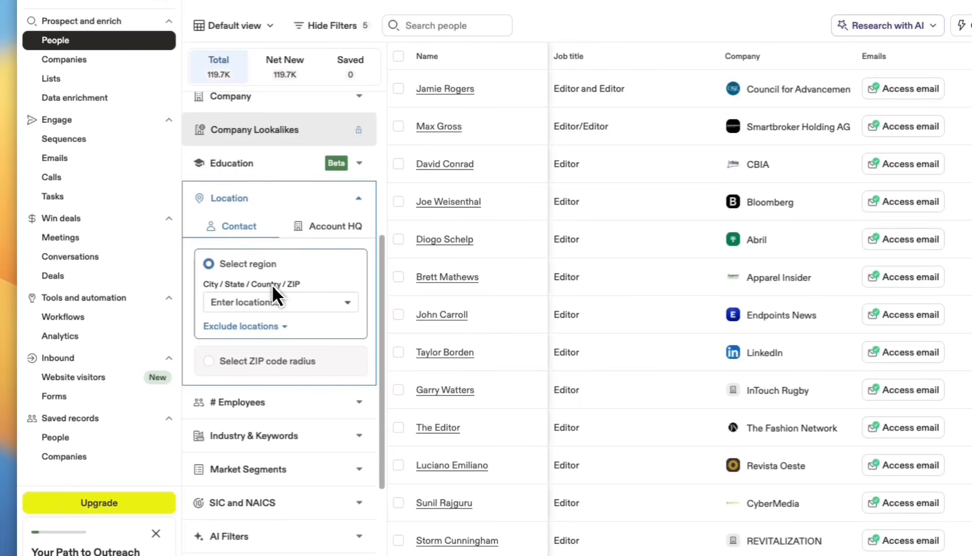
click(270, 300)
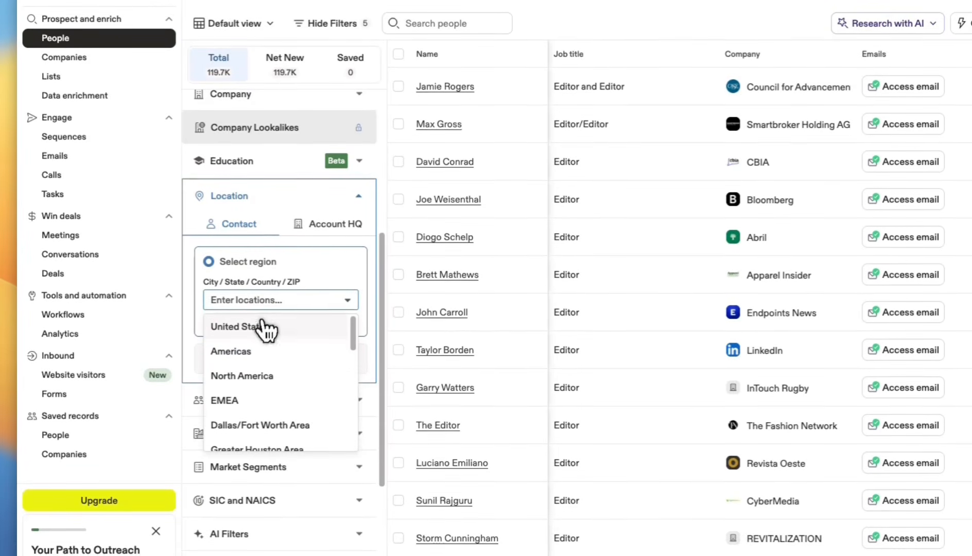
click(262, 324)
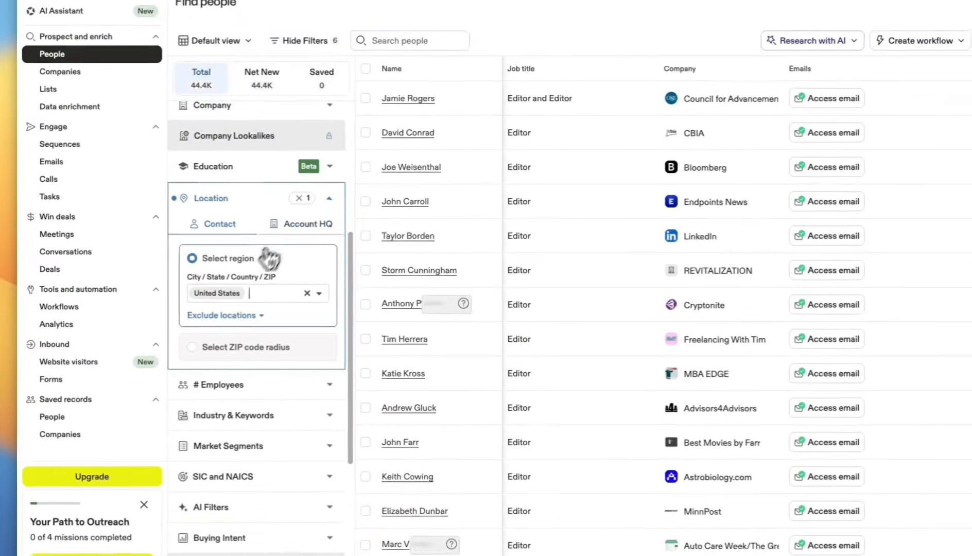
click(238, 226)
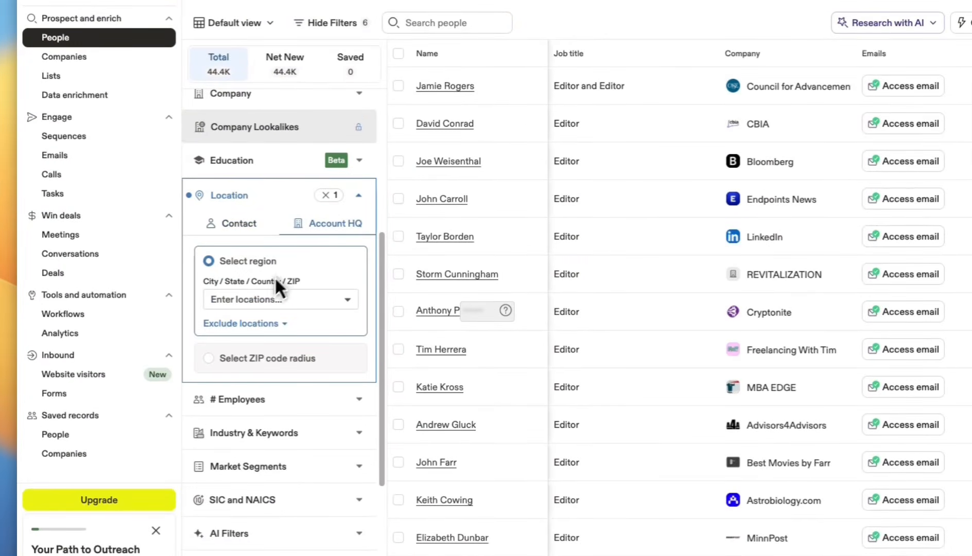
click(239, 223)
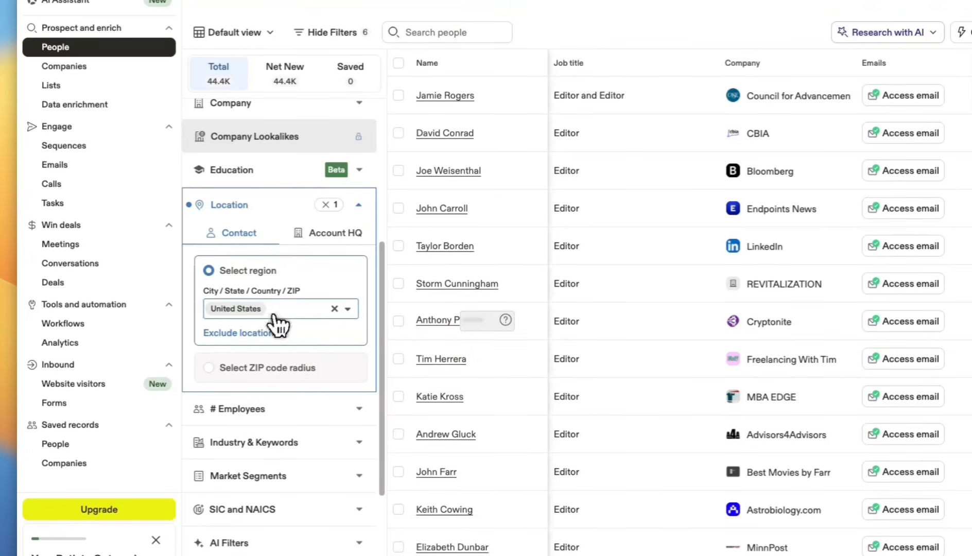
Step: Switch the contact location to a ZIP code radius and browse its distance options, keeping within 50 miles
click(257, 303)
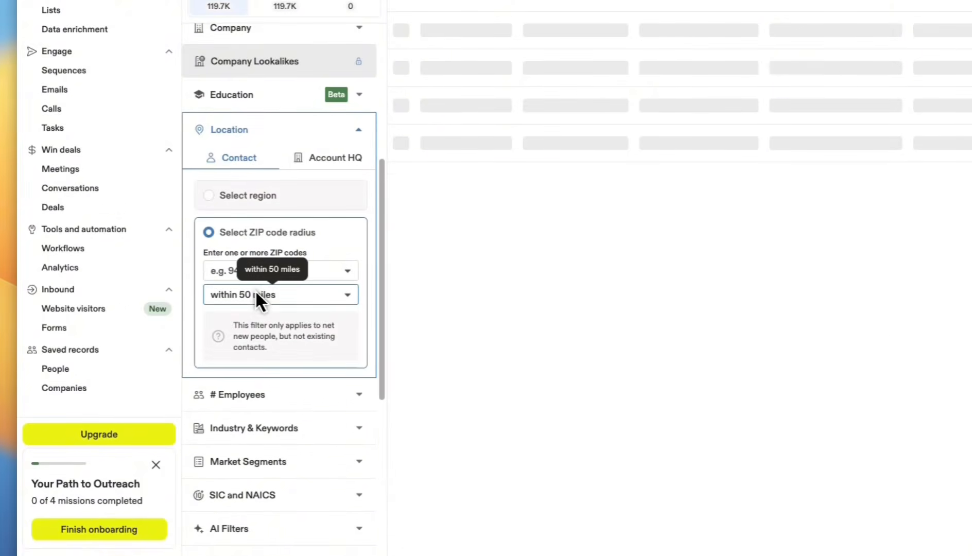
click(289, 265)
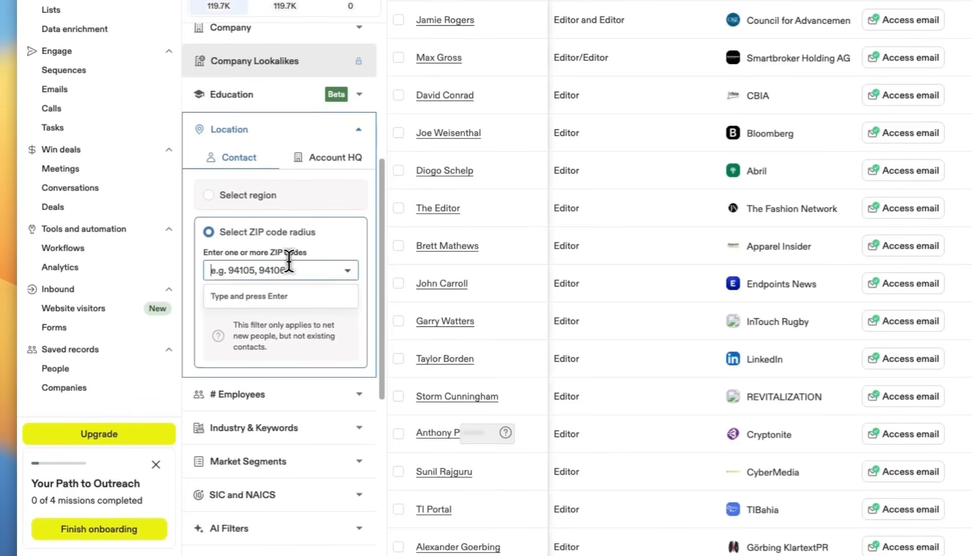
click(281, 298)
click(300, 301)
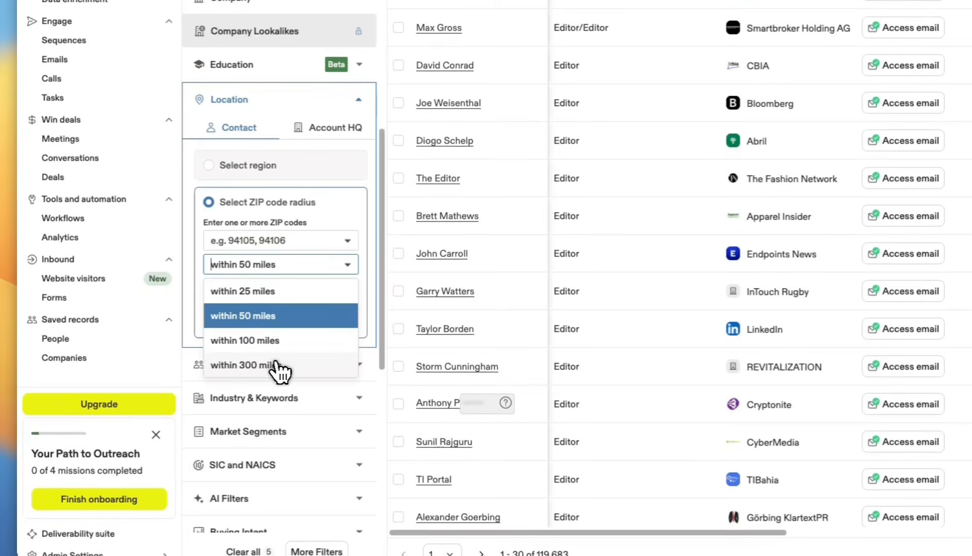
click(278, 313)
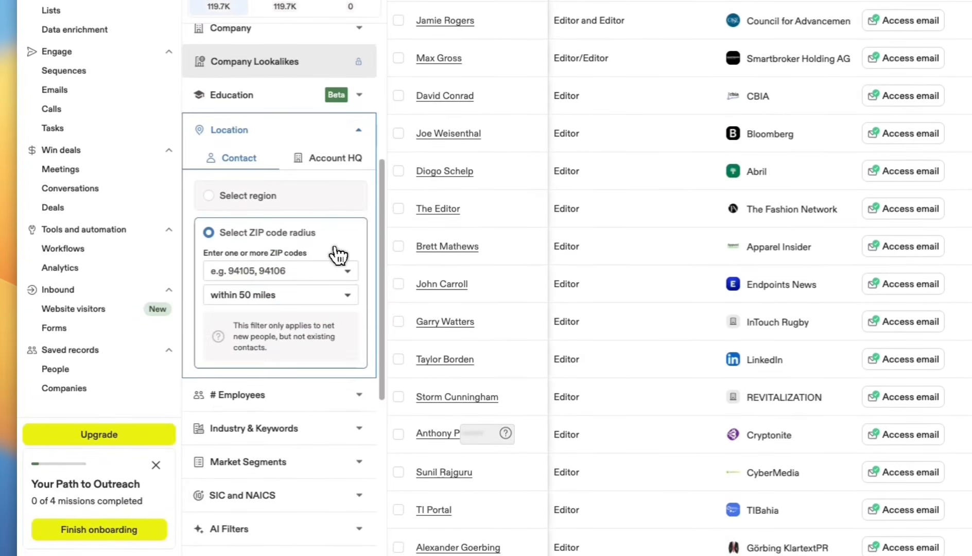
click(306, 290)
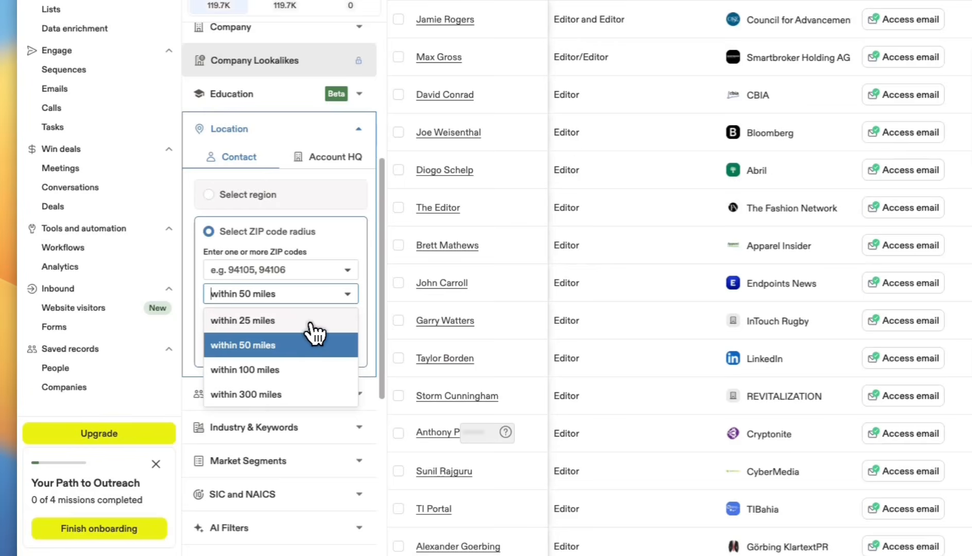
click(312, 269)
click(310, 259)
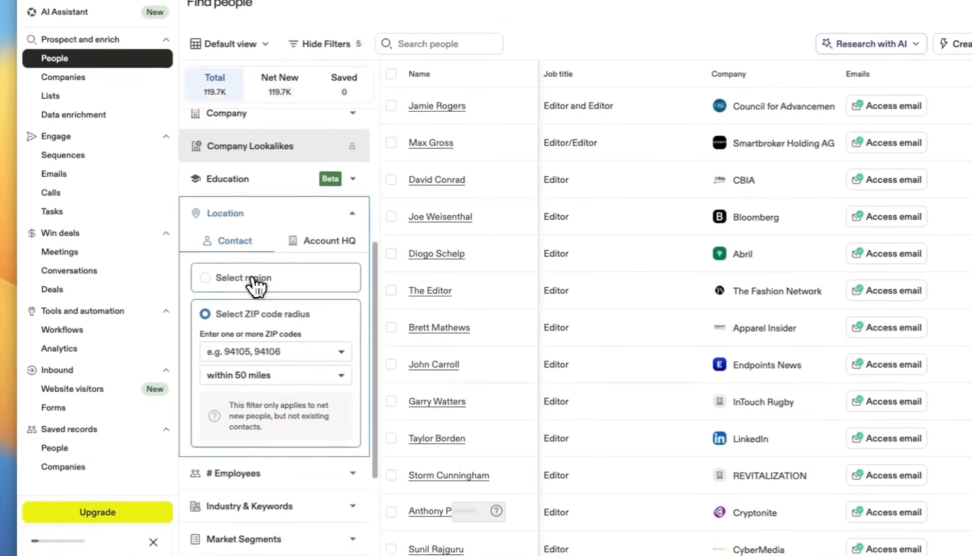
Step: Return the contact location to region selection, choose United States, and review the filters applied so far
click(260, 292)
click(257, 311)
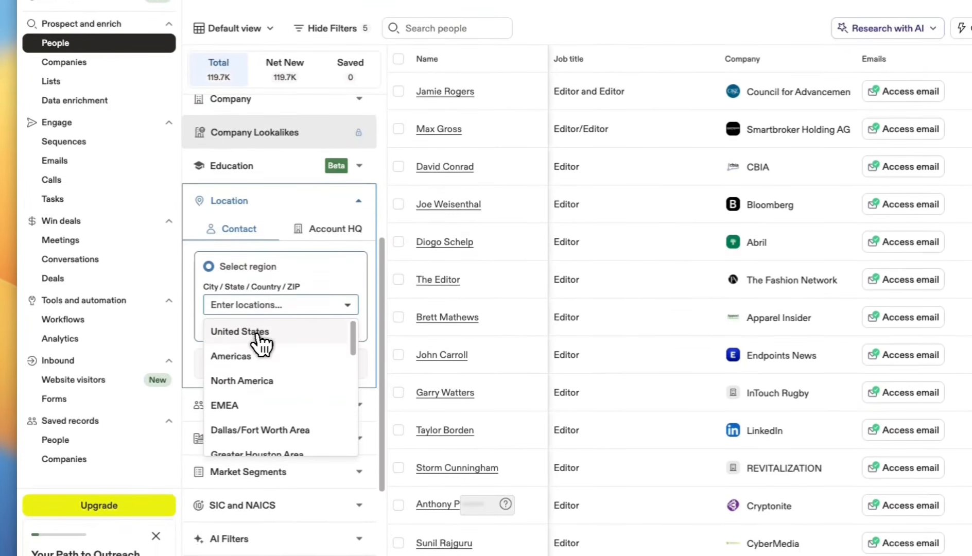
click(257, 329)
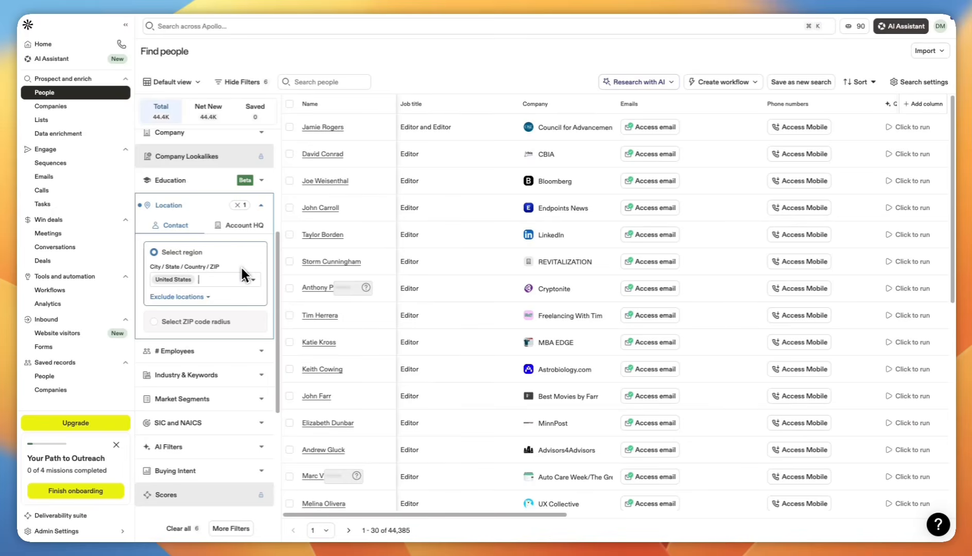
scroll(254, 259, up, 5)
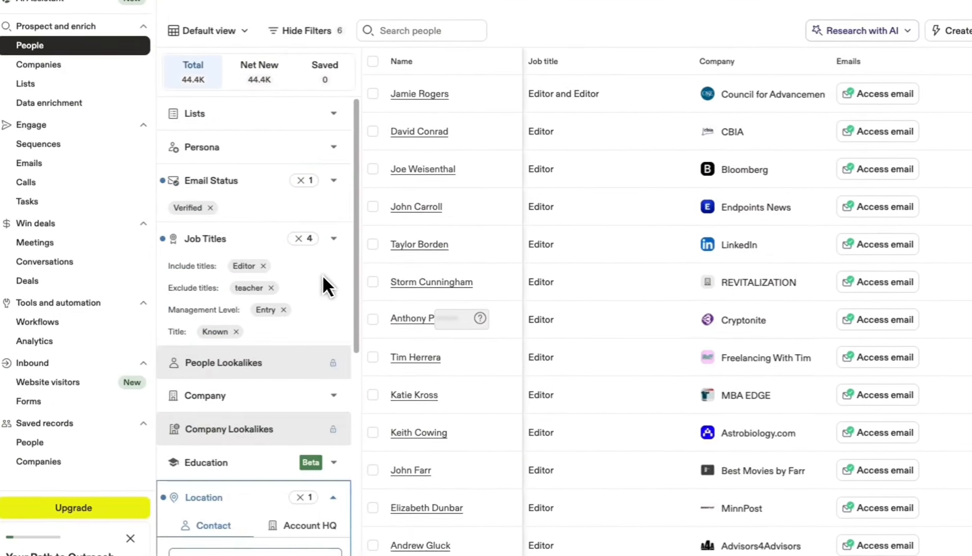
scroll(321, 273, down, 5)
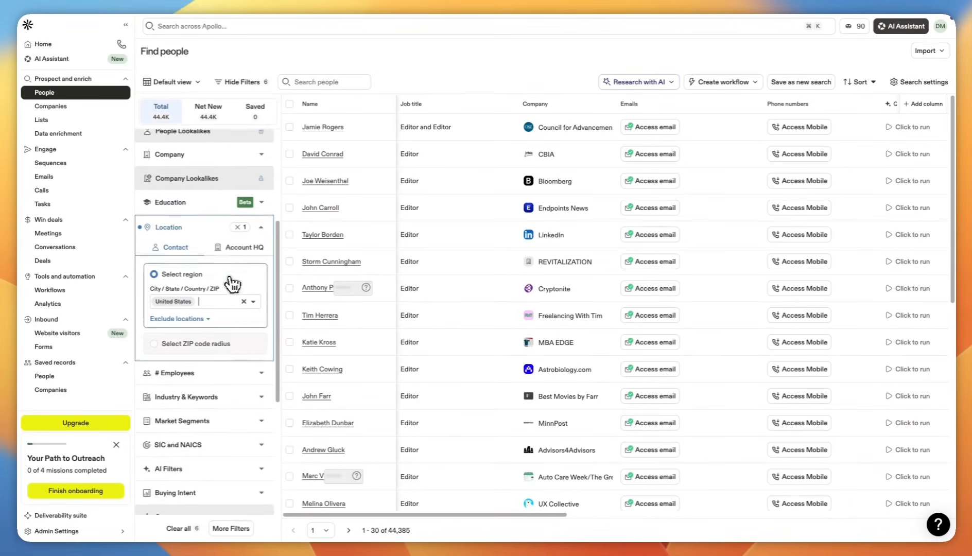
Step: Review the predefined company-size ranges in the # Employees filter and collapse it without choosing one
click(214, 359)
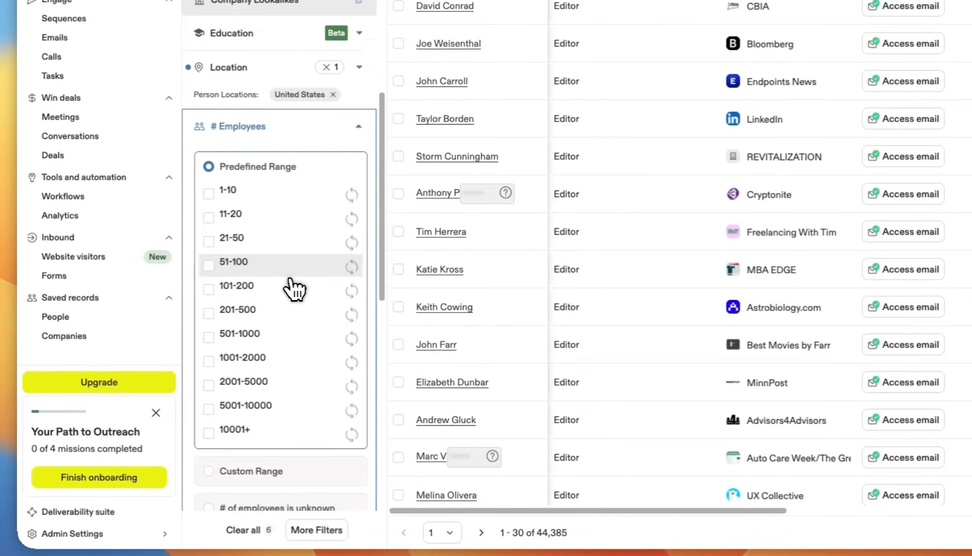
scroll(290, 280, down, 1)
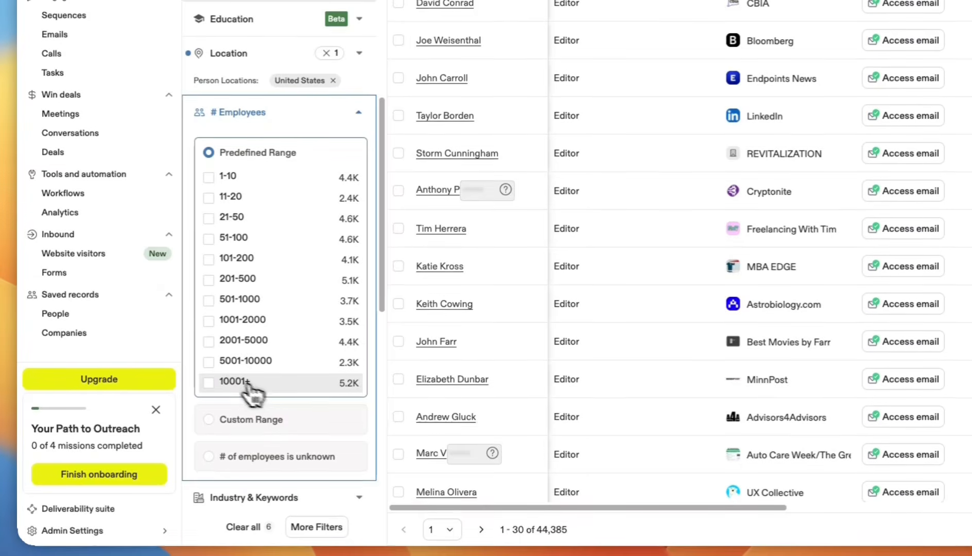
scroll(275, 377, down, 1)
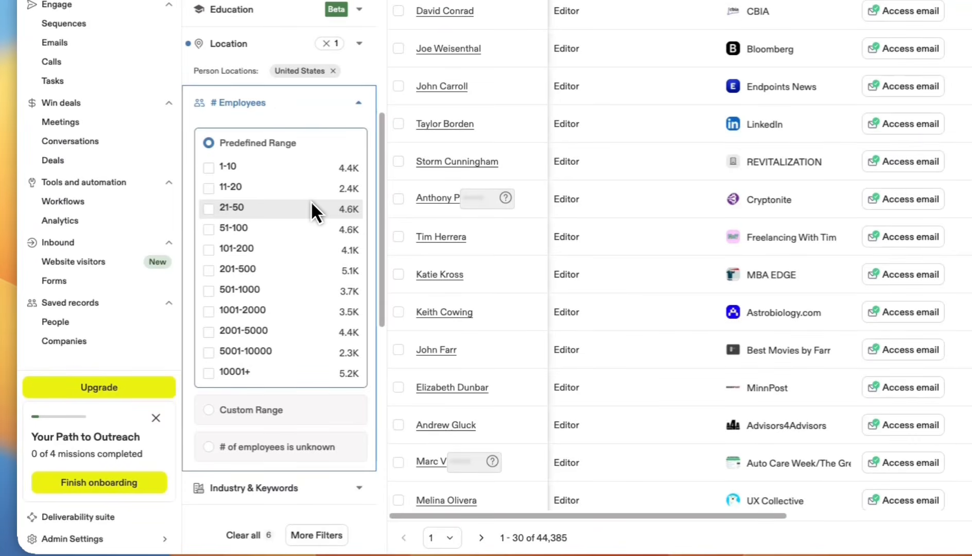
scroll(311, 209, down, 1)
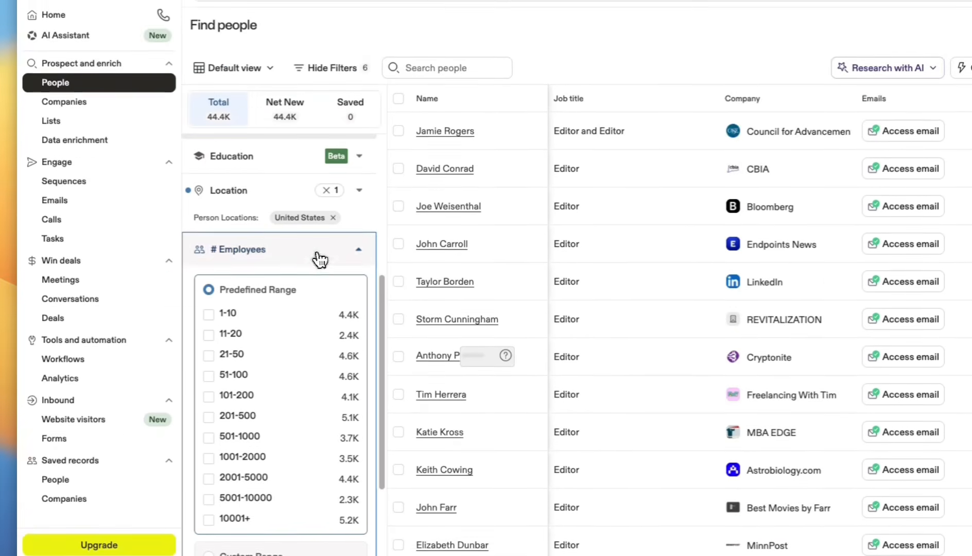
click(320, 88)
Step: Limit the Industry & Keywords filter to the industries design, online media and media production
click(295, 301)
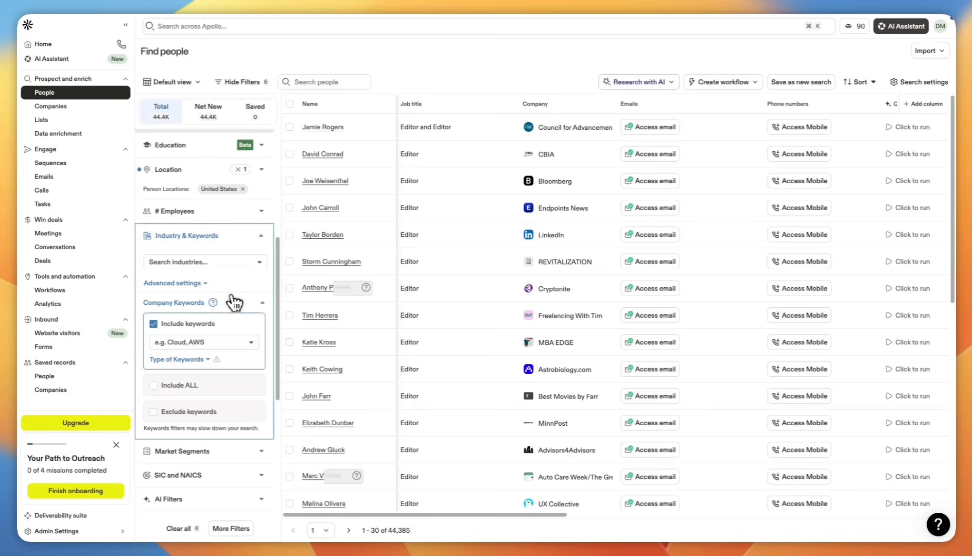
click(218, 262)
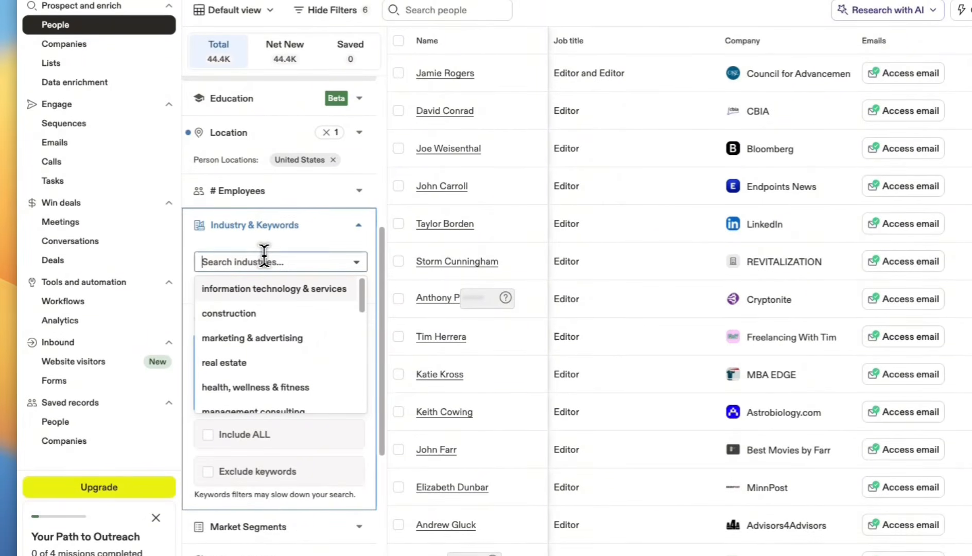
scroll(285, 316, down, 8)
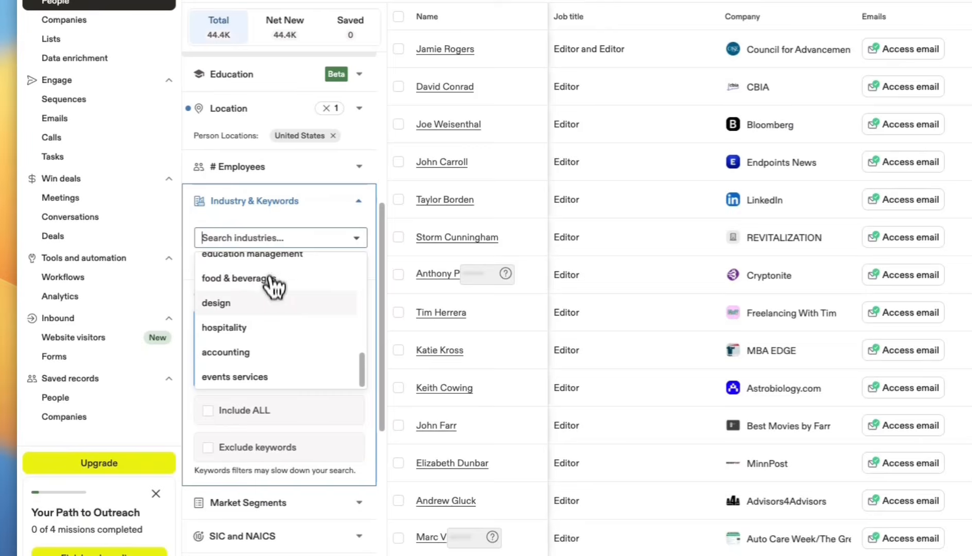
click(273, 301)
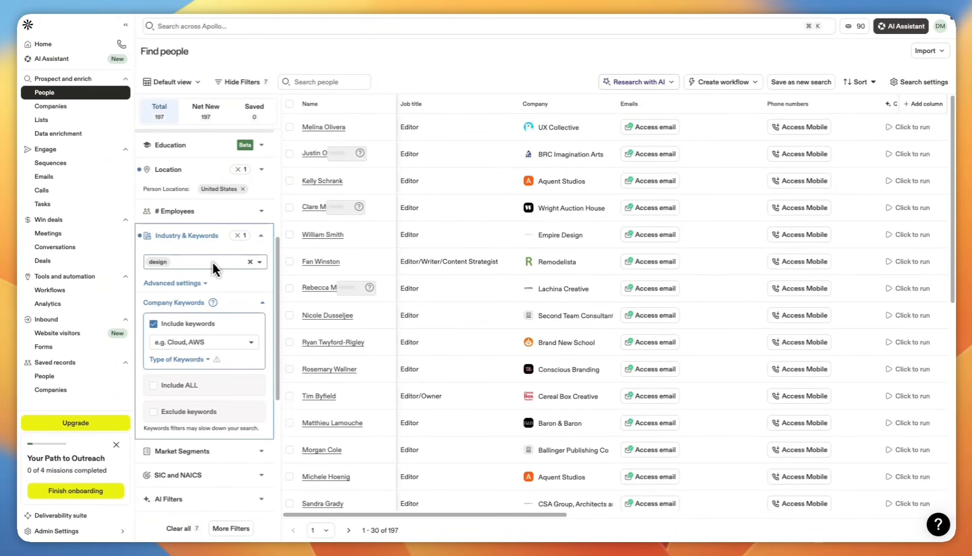
click(211, 264)
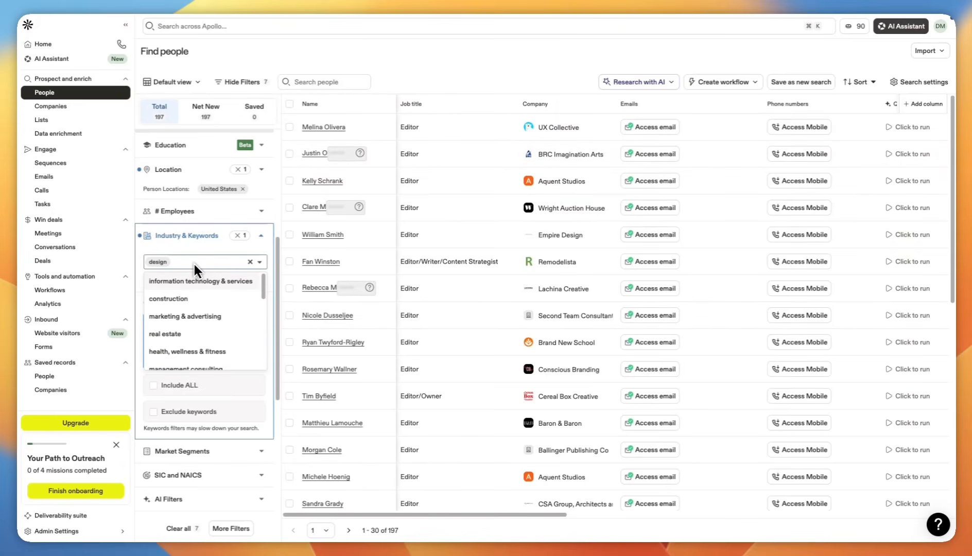
text(online media)
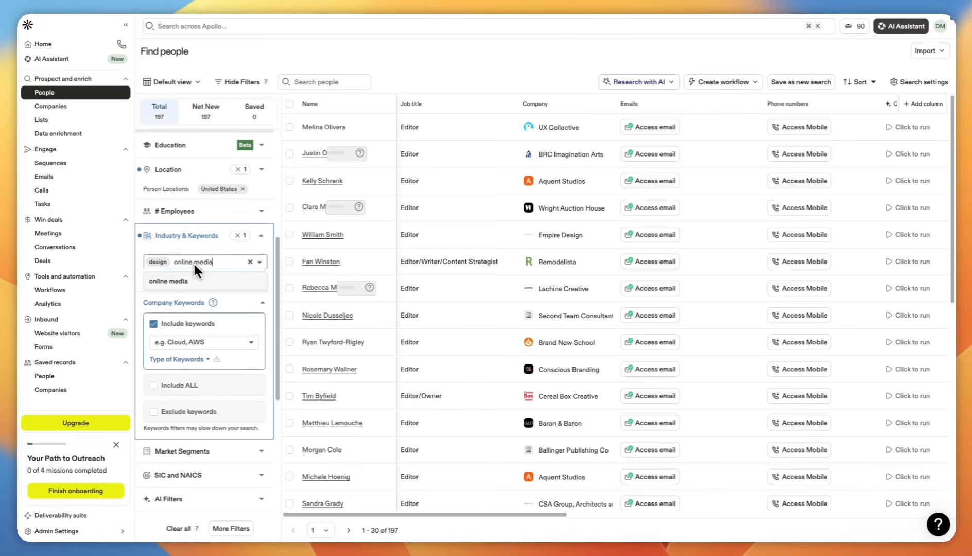
click(189, 278)
text(media prod)
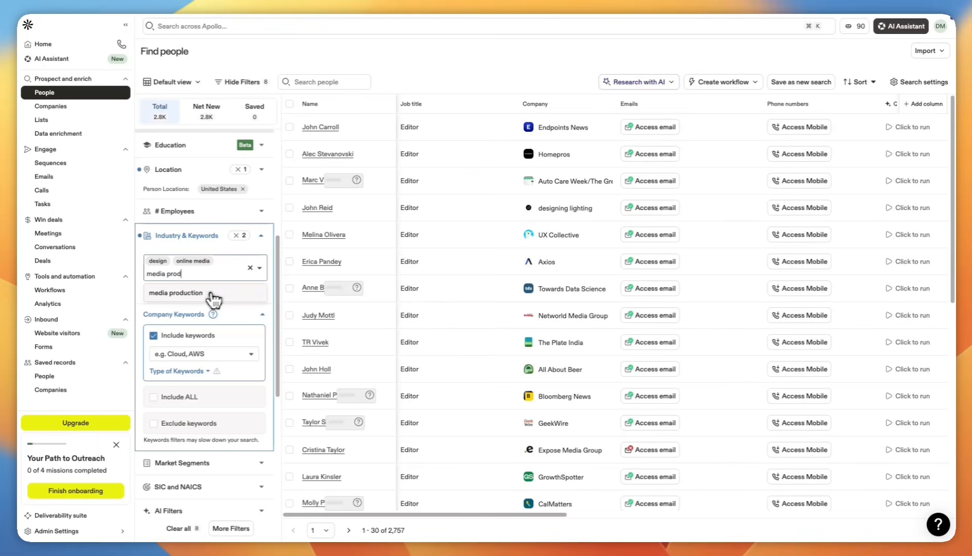
click(209, 291)
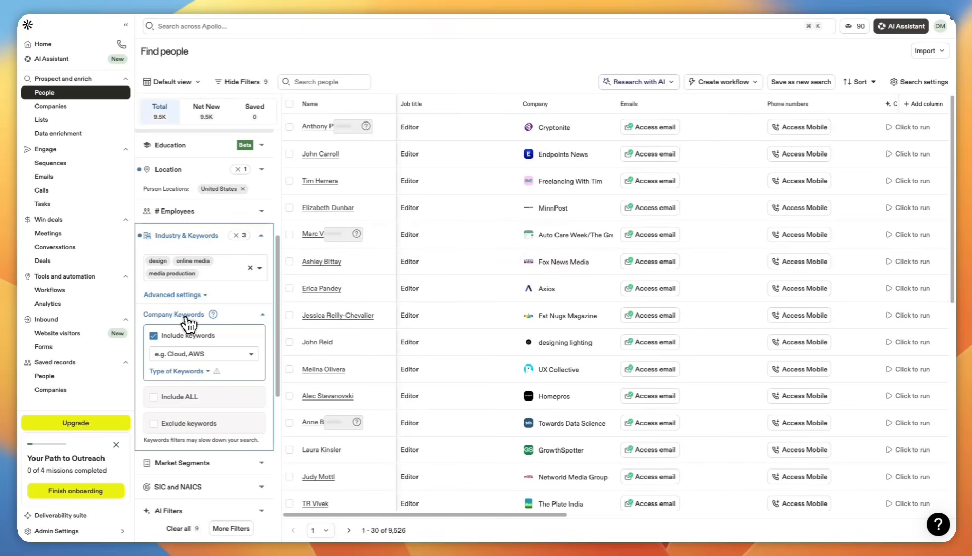
Step: Browse the suggested company keywords and the keyword type options without adding any keyword
click(185, 371)
scroll(190, 379, down, 1)
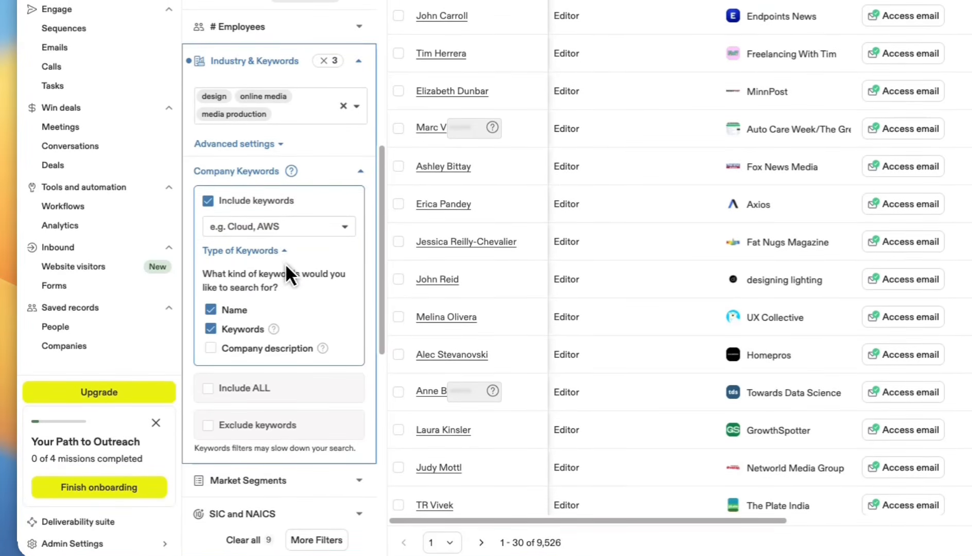
click(284, 227)
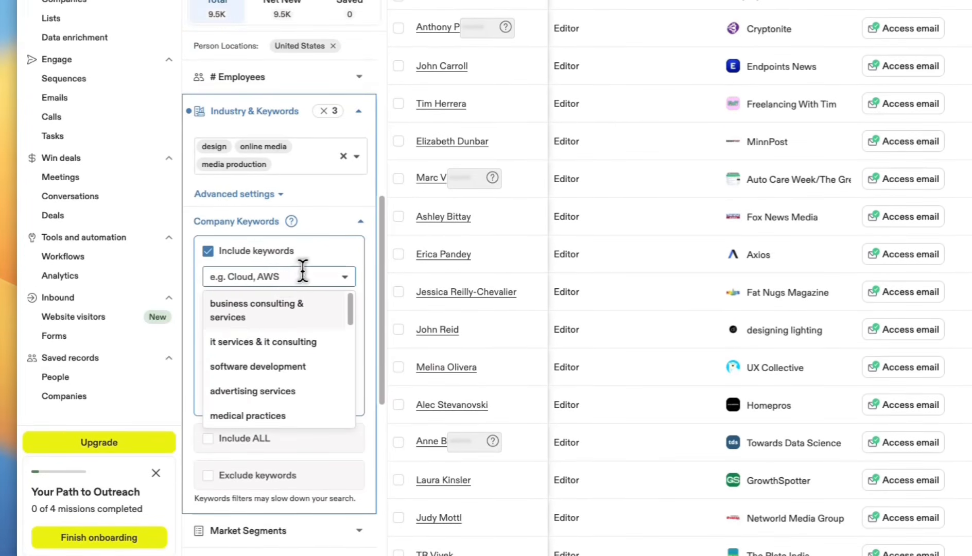
scroll(283, 363, down, 6)
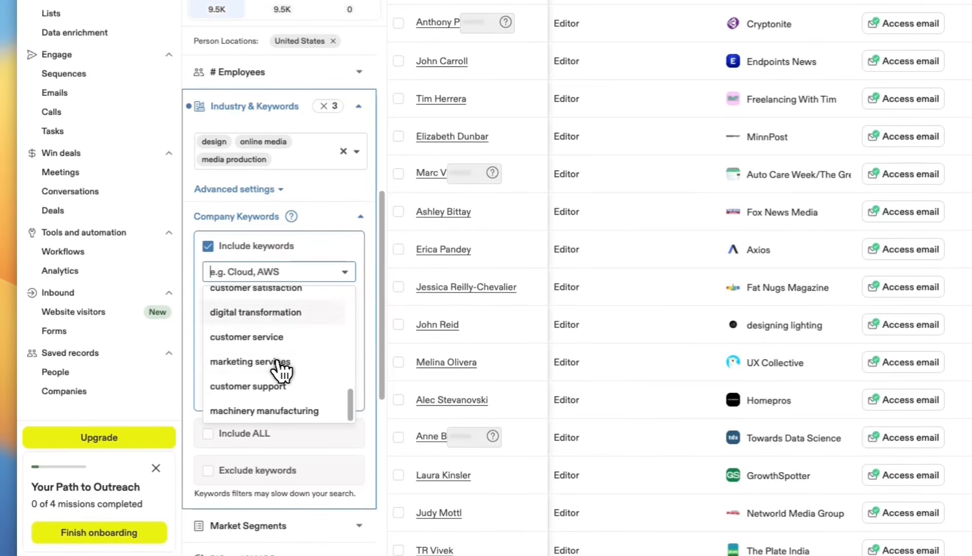
scroll(281, 366, up, 6)
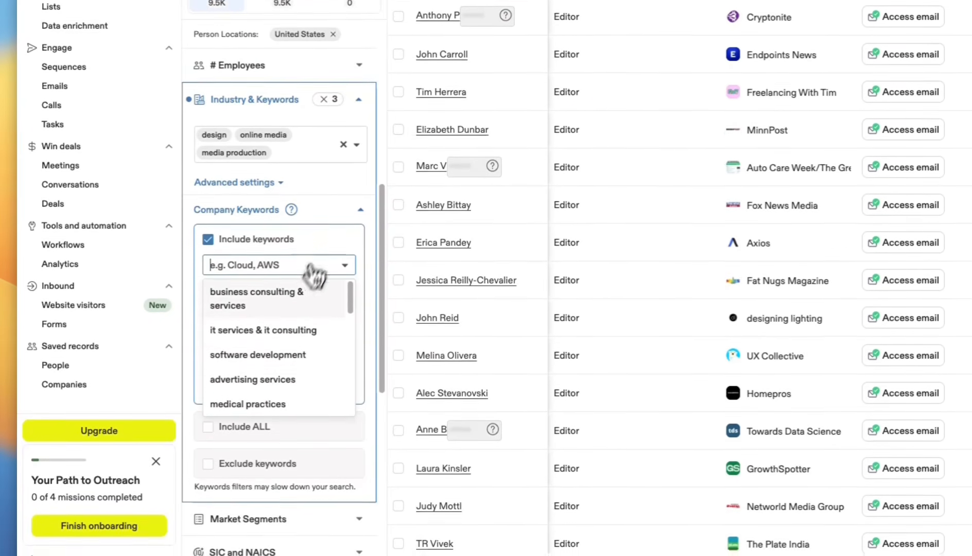
click(321, 241)
click(274, 240)
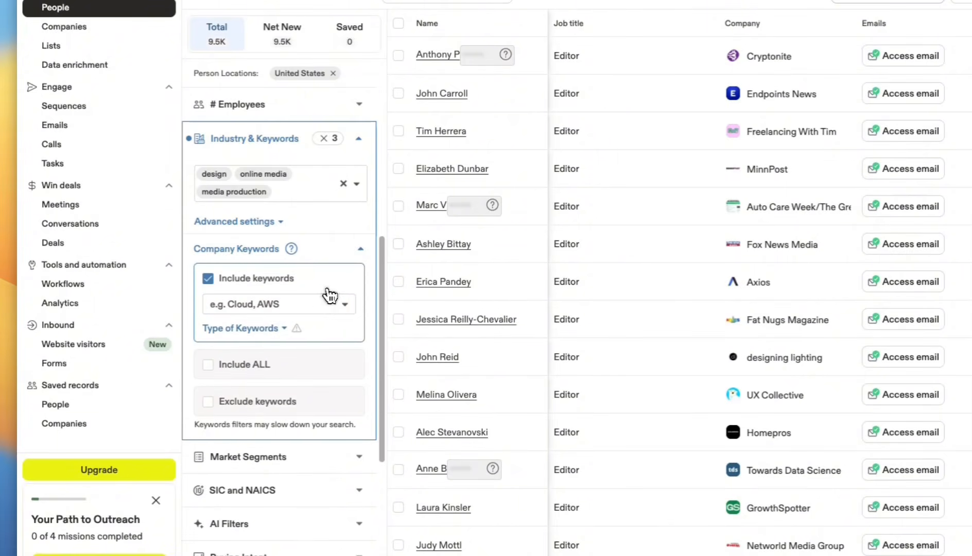
Step: Examine the types of company keywords and read the explanations for Keywords and Company description
click(259, 332)
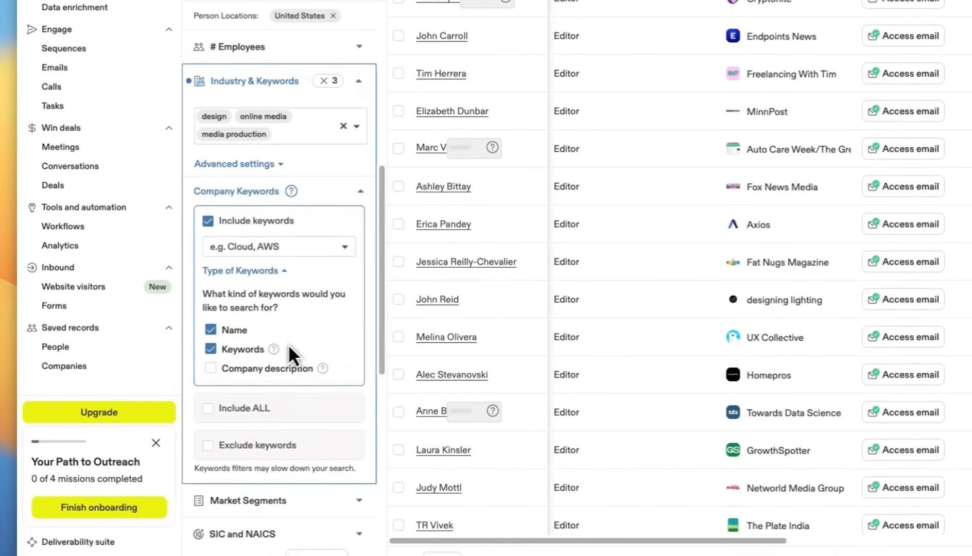
mouse_move(274, 349)
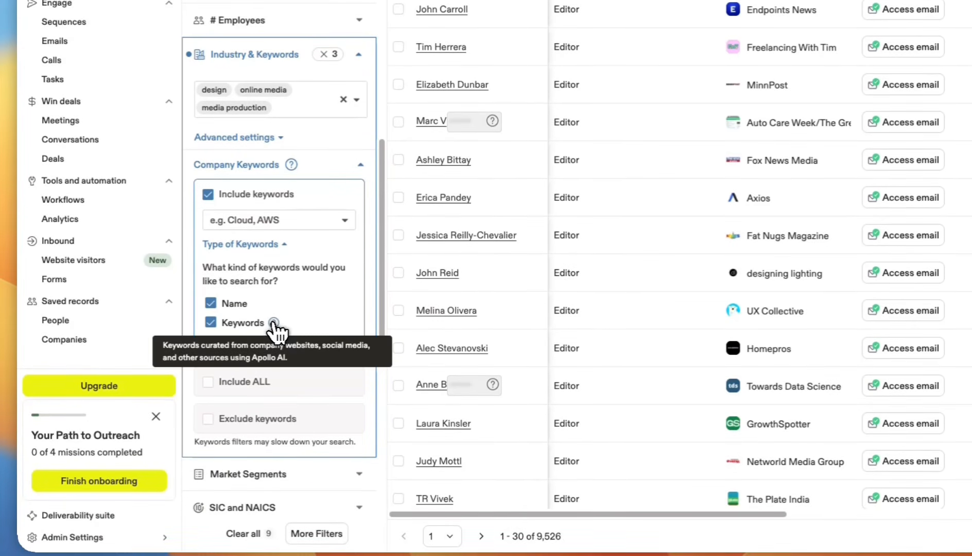
mouse_move(322, 341)
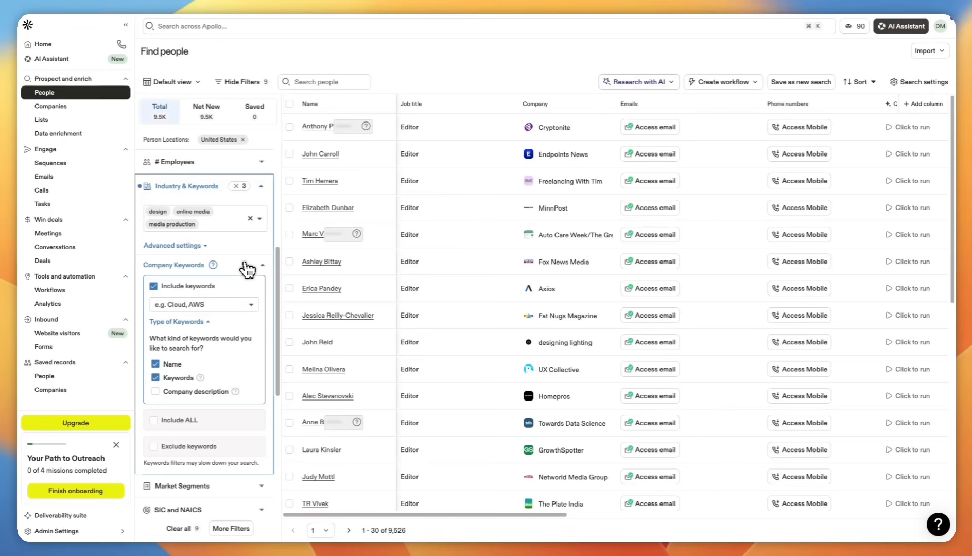
Step: Collapse the Industry & Keywords filter, review the Market Segments options, and collapse them again
click(211, 189)
click(219, 252)
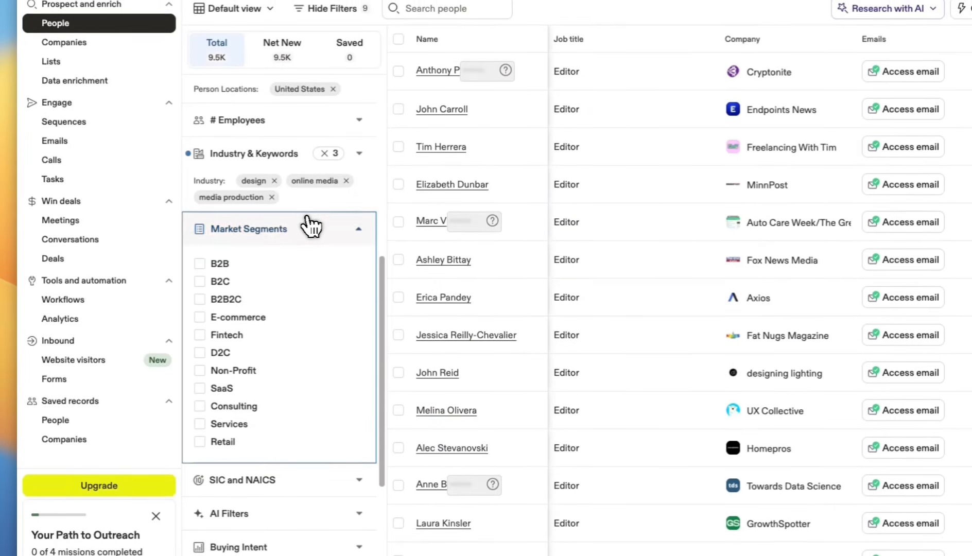
click(309, 224)
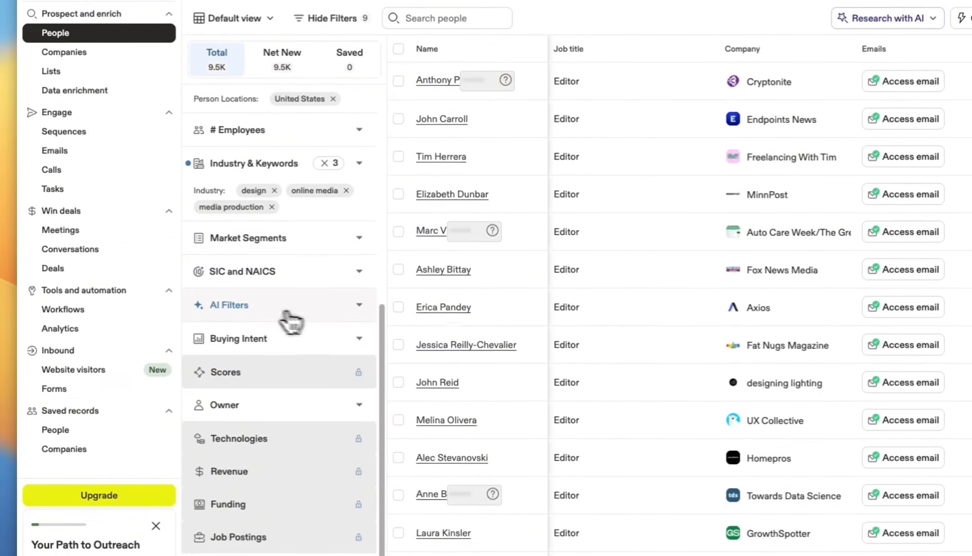
Step: Examine the AI filters available for contacts without adding one
click(257, 306)
scroll(282, 377, down, 1)
click(308, 327)
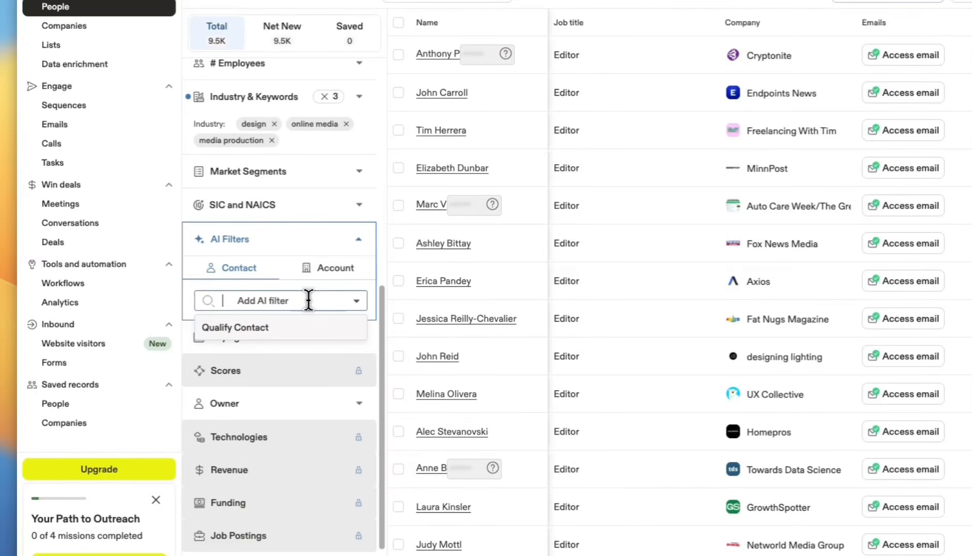
click(307, 283)
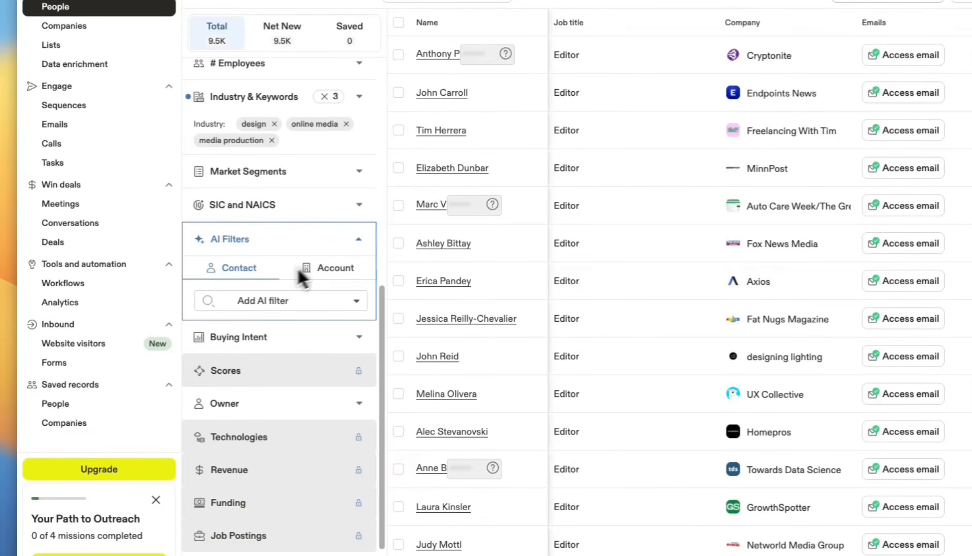
click(312, 275)
click(283, 304)
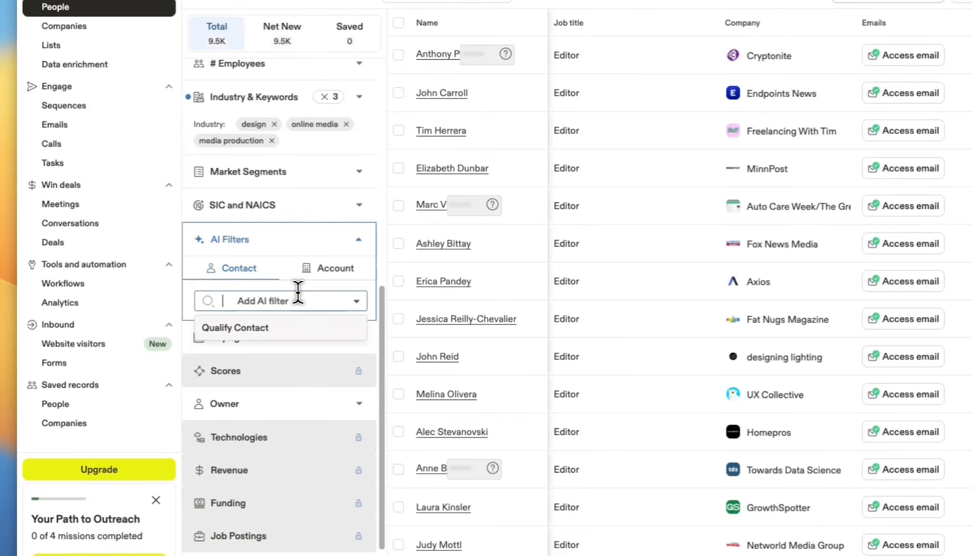
Step: Review the contact AI filter choices once more without adding one, and collapse the AI Filters section
scroll(303, 288, down, 1)
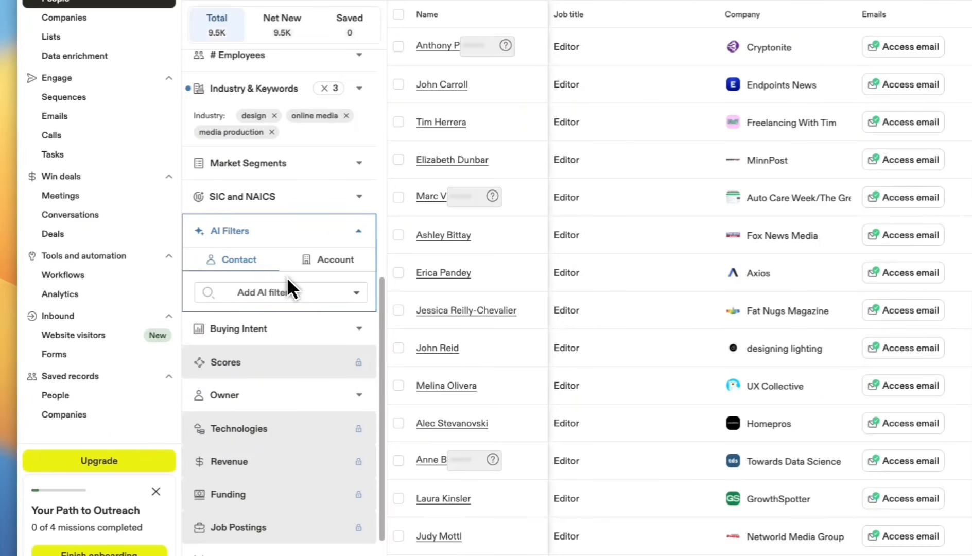
click(283, 293)
scroll(283, 296, down, 1)
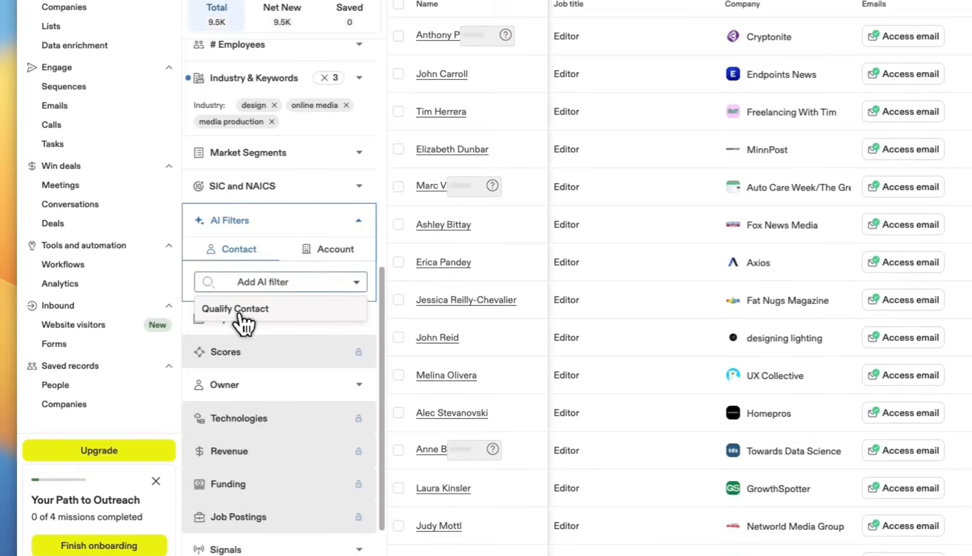
click(299, 264)
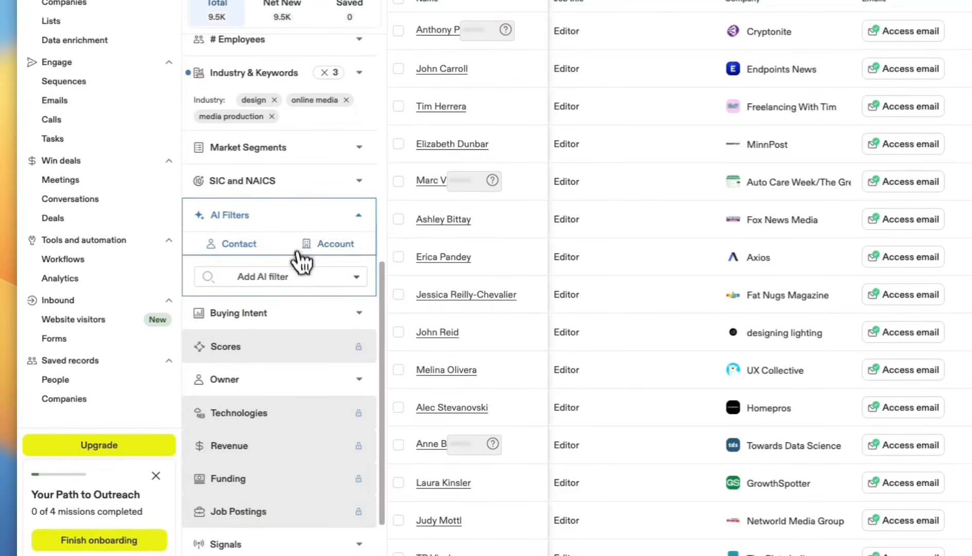
click(294, 223)
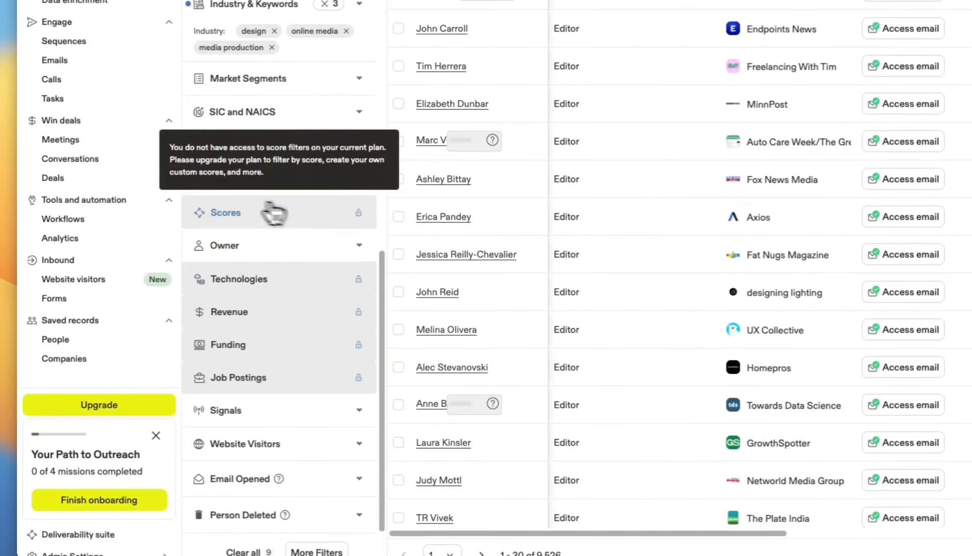
Step: Review the Buying Intent and Owner filter options without setting any, collapsing each section
click(277, 193)
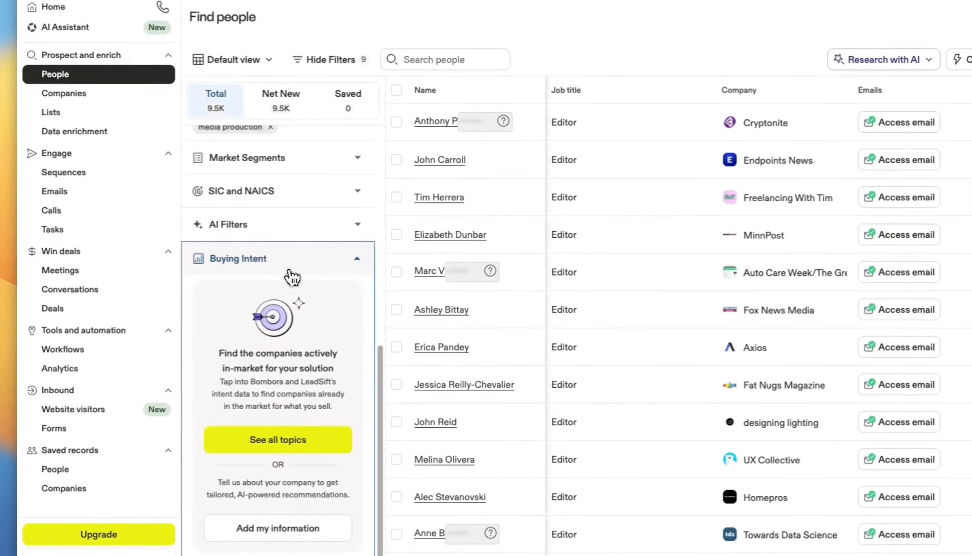
click(206, 226)
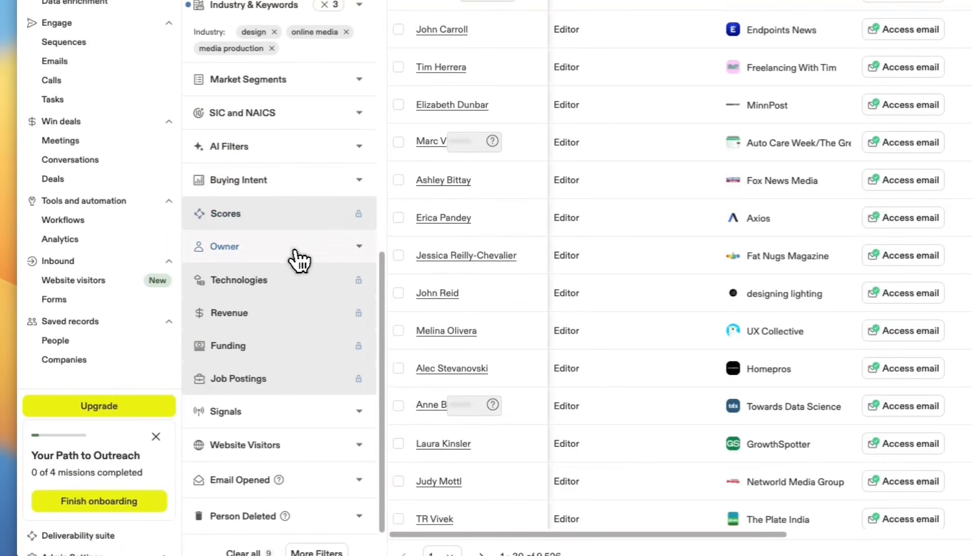
click(297, 284)
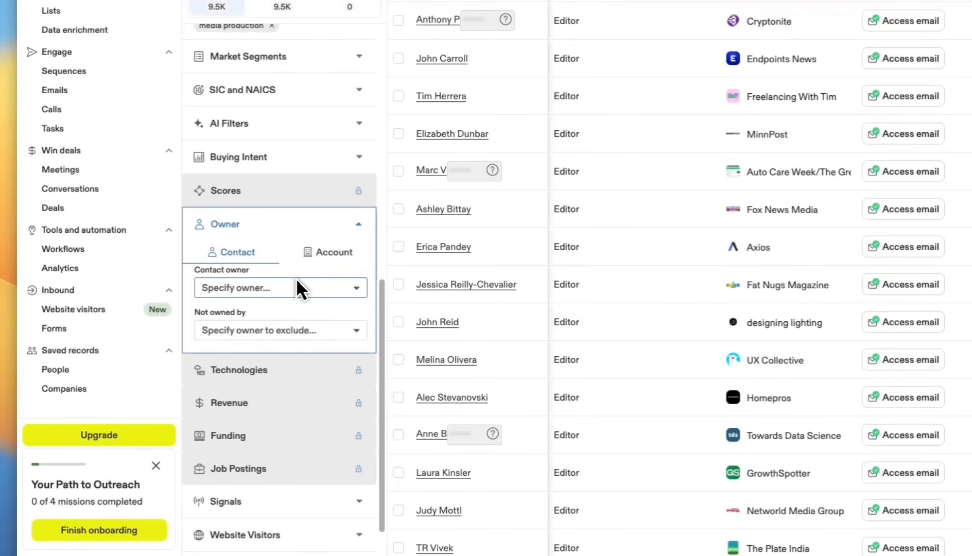
scroll(296, 280, down, 1)
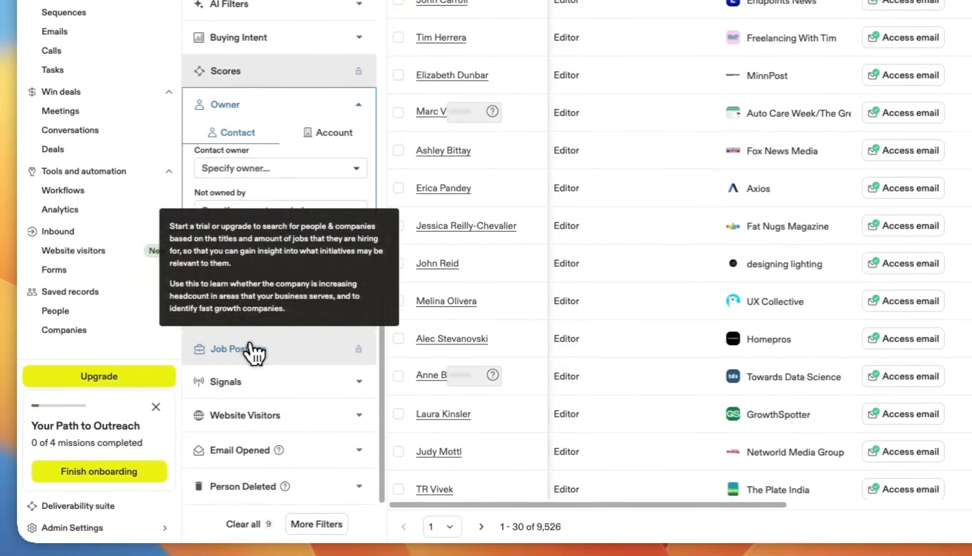
click(264, 244)
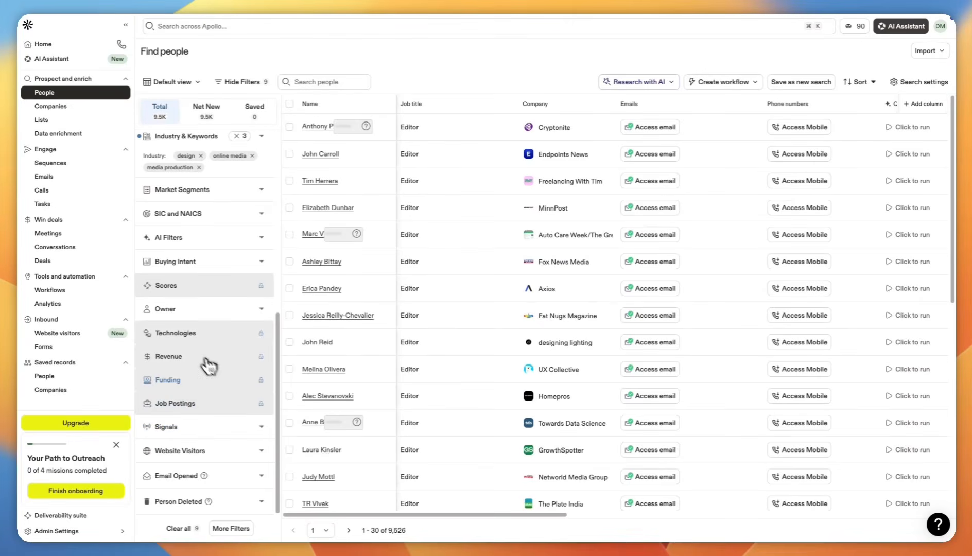
Step: Read the notes on the locked Funding and Job Postings filters, and browse the options in the Signals filter
mouse_move(208, 390)
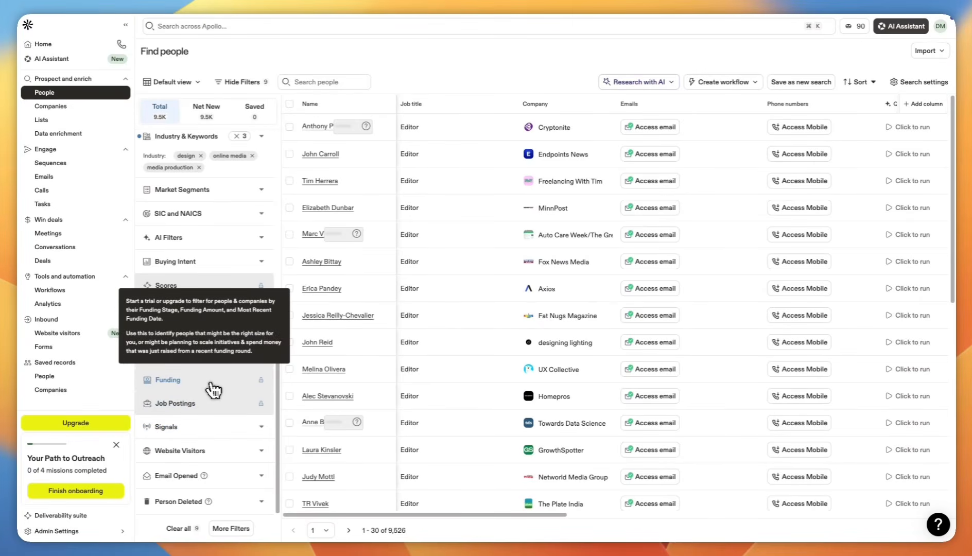
mouse_move(201, 408)
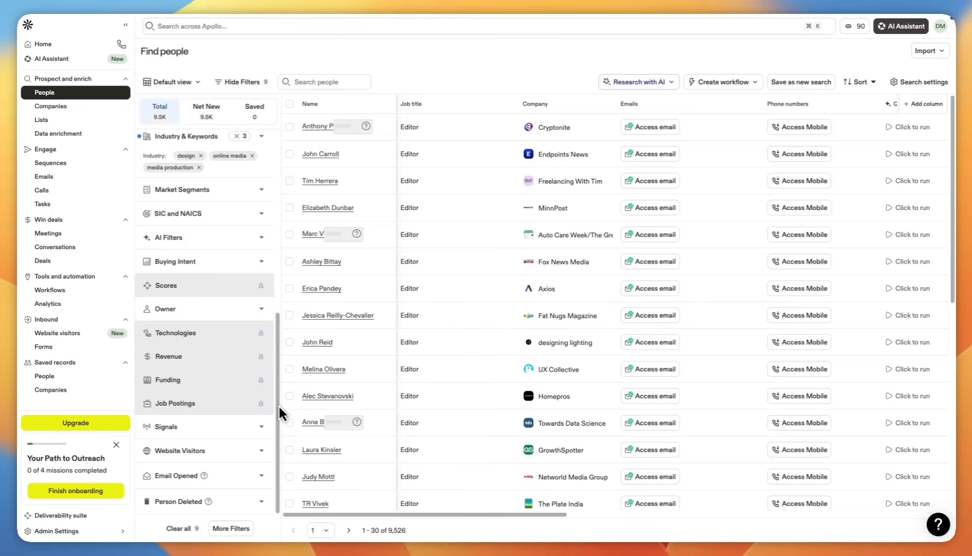
click(198, 424)
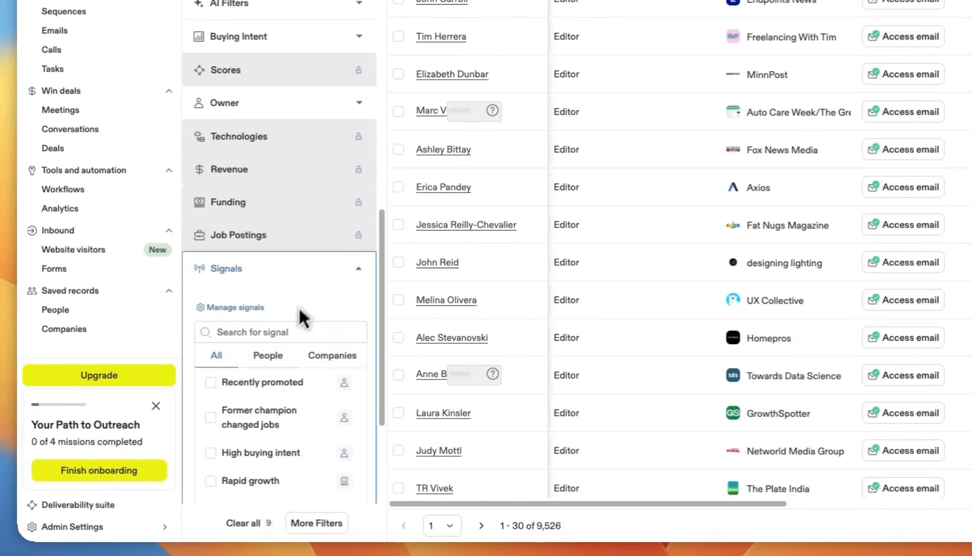
scroll(300, 310, down, 4)
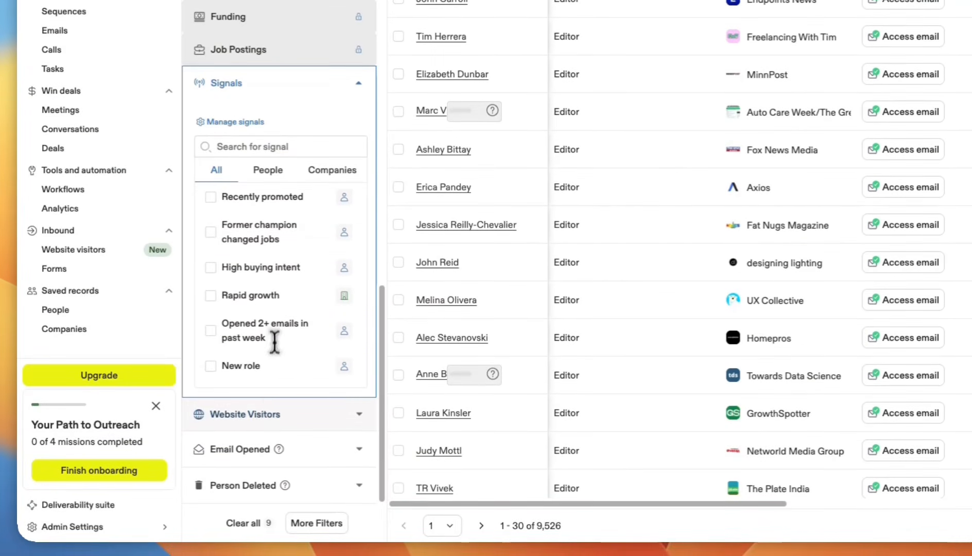
Step: Expand the Website Visitors filter and read what connecting a website offers for people leads
click(245, 414)
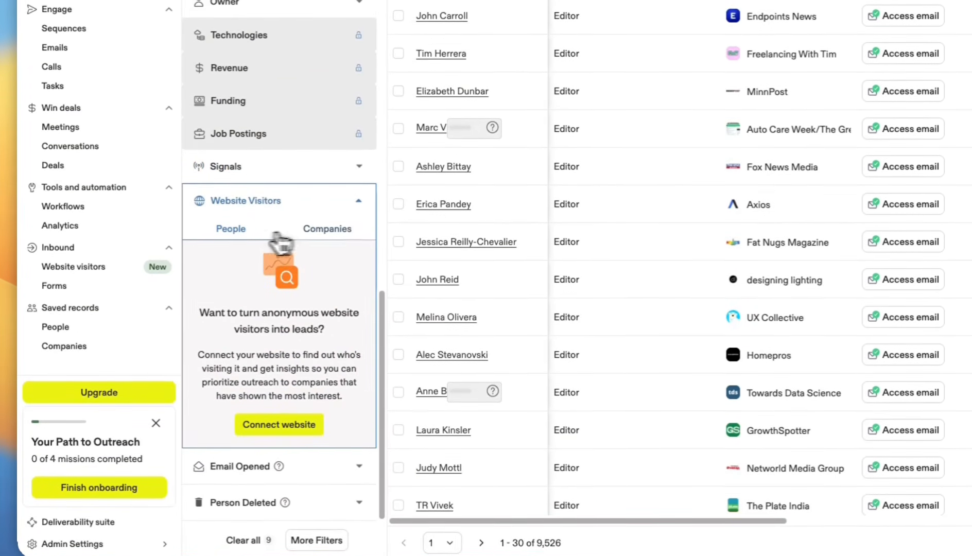
drag(210, 354, 363, 406)
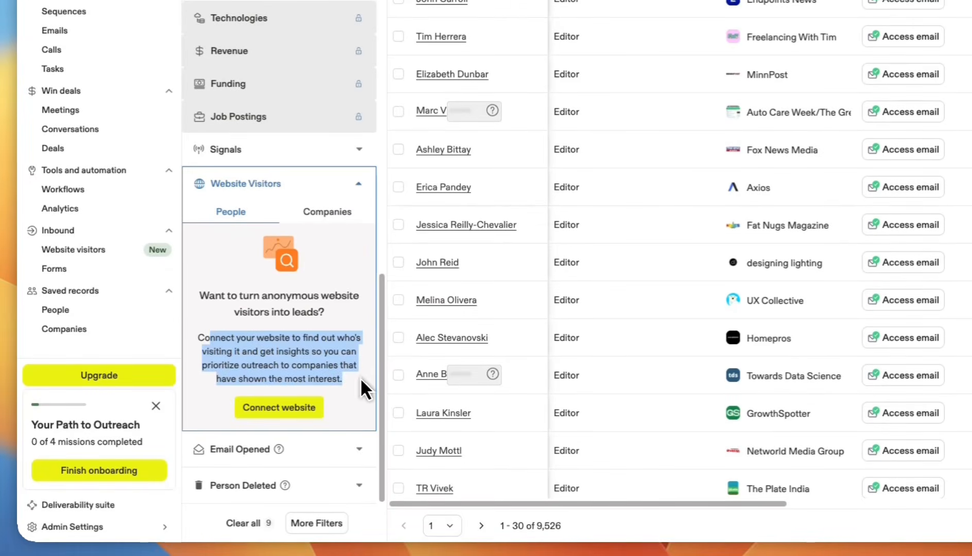
click(303, 286)
drag(264, 295, 280, 309)
click(281, 310)
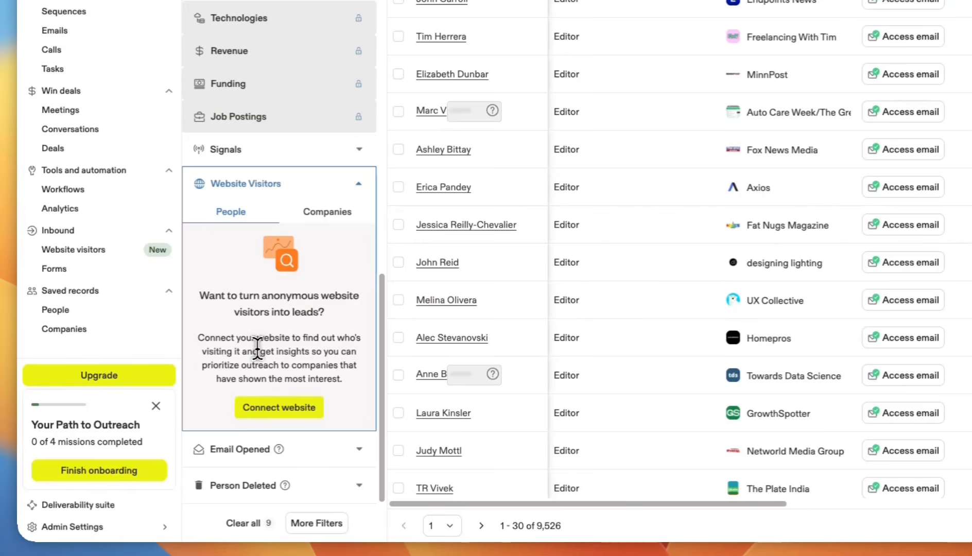
drag(242, 352, 320, 365)
click(324, 360)
Step: Expand the Email Opened filter and set Opened Email to yes
click(309, 448)
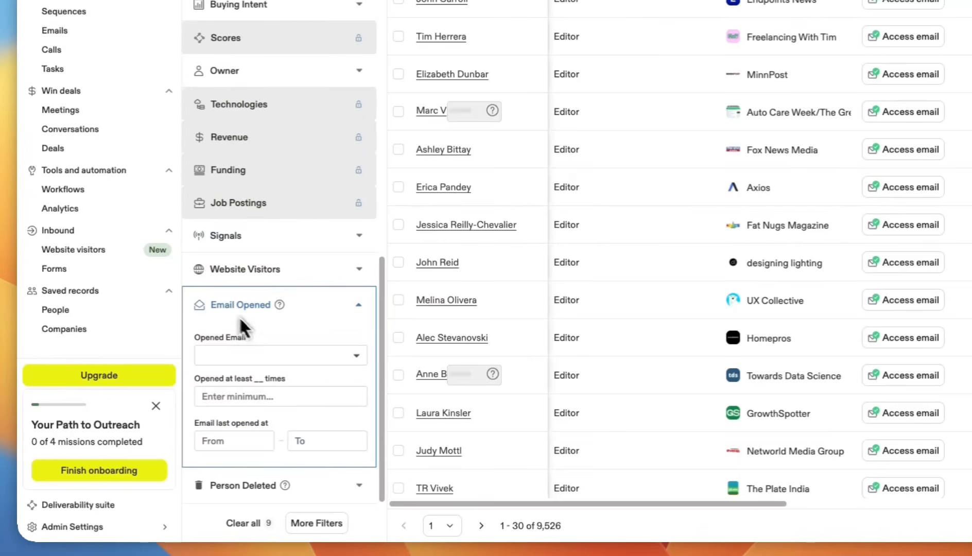
click(261, 355)
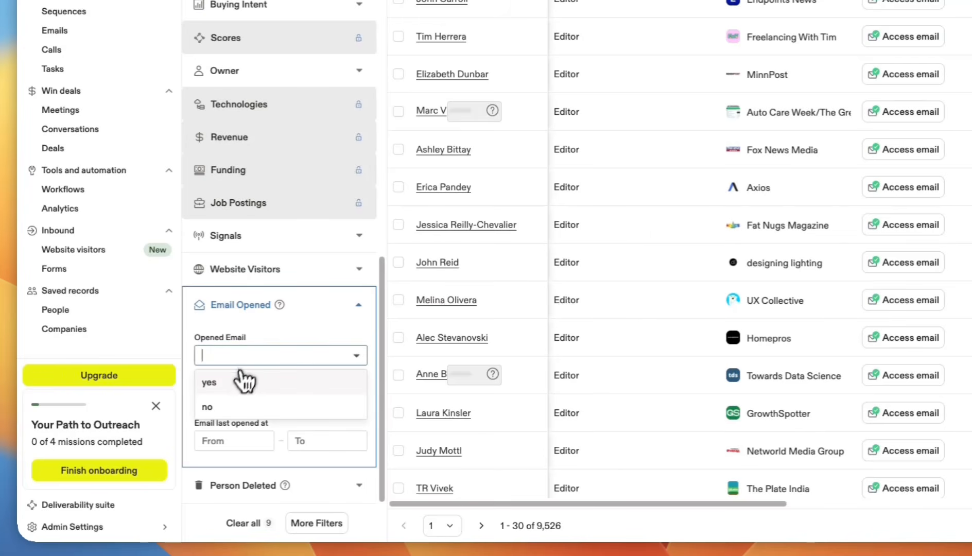
click(252, 384)
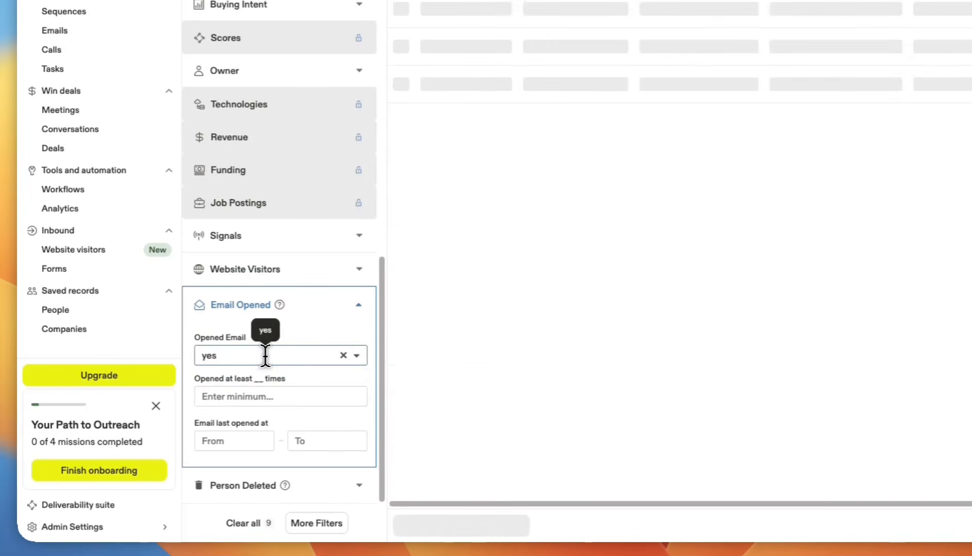
Step: Inspect the minimum-opens and last-opened date range fields, and clear the Opened Email value
click(245, 394)
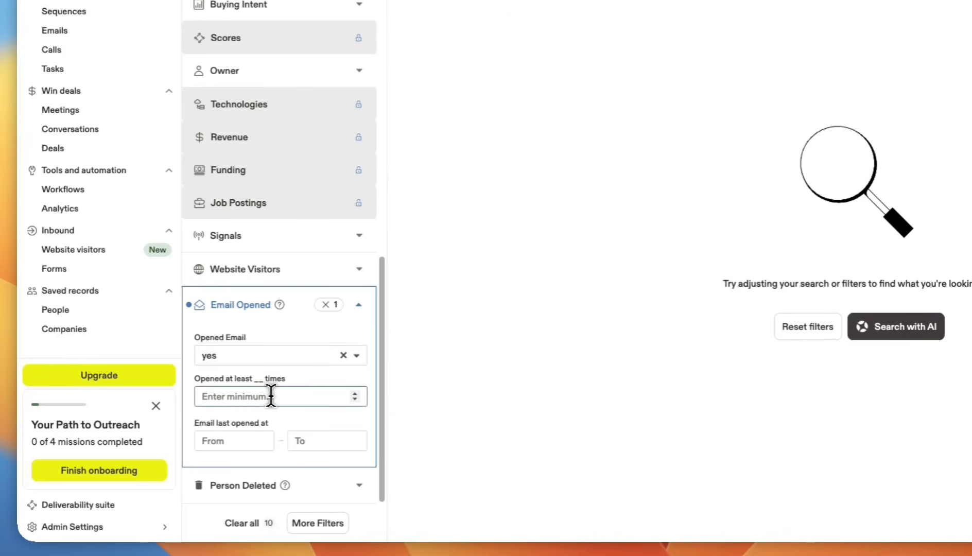
click(268, 439)
click(300, 440)
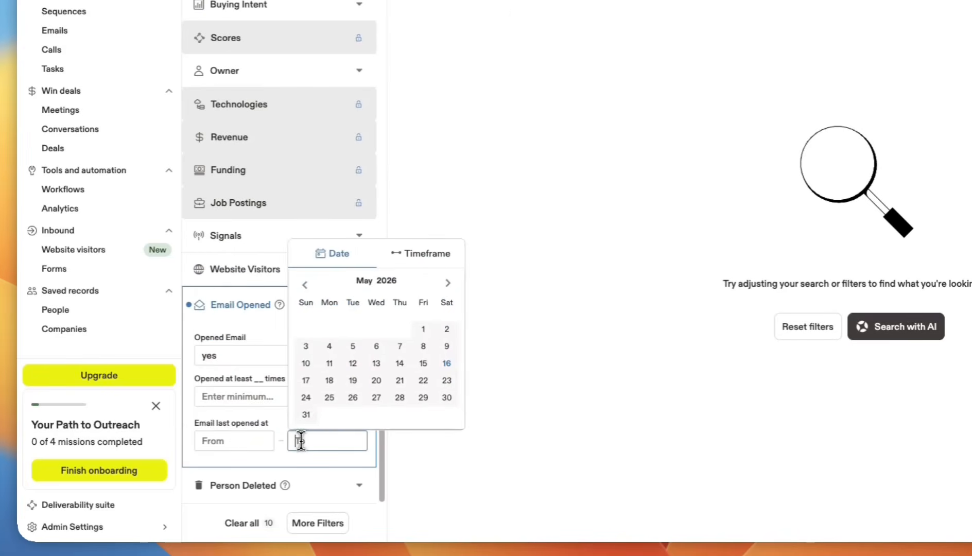
click(238, 437)
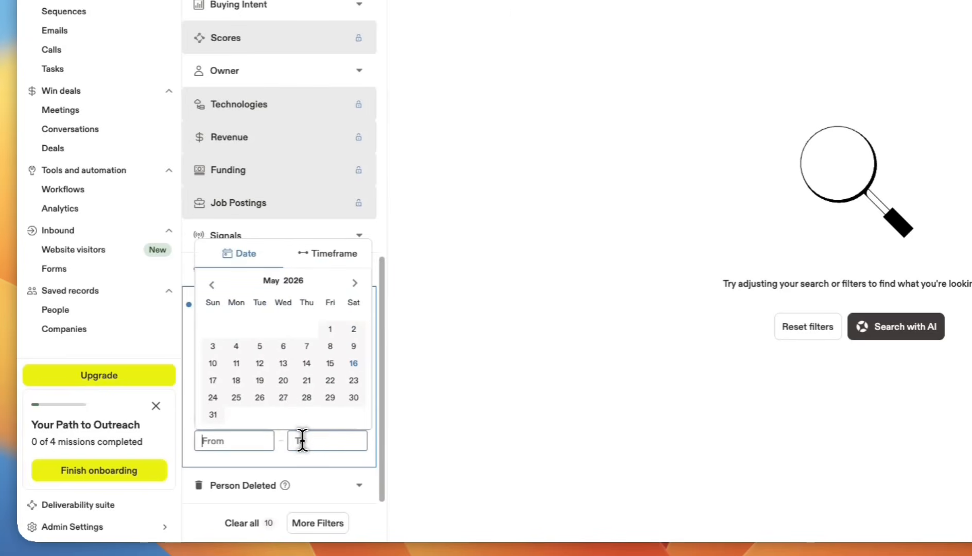
click(302, 441)
click(255, 418)
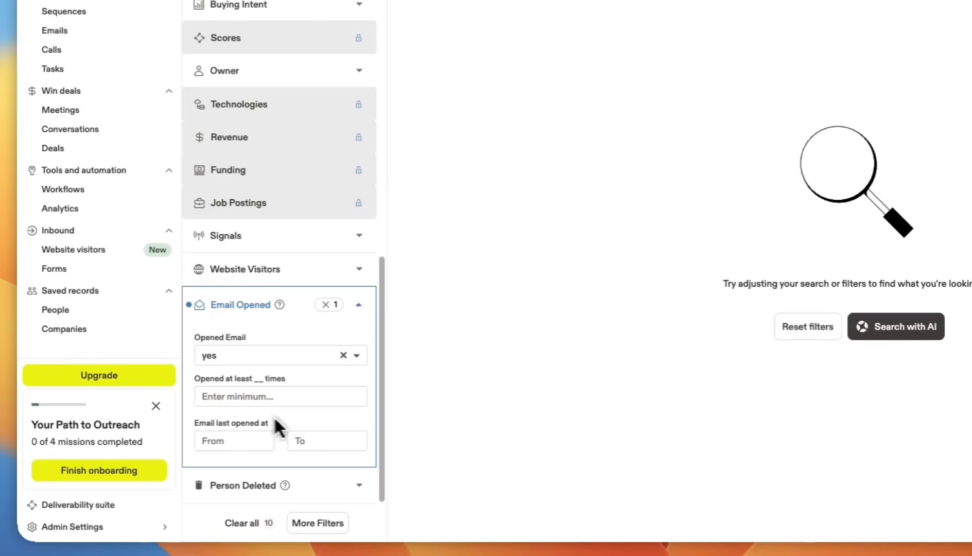
click(343, 359)
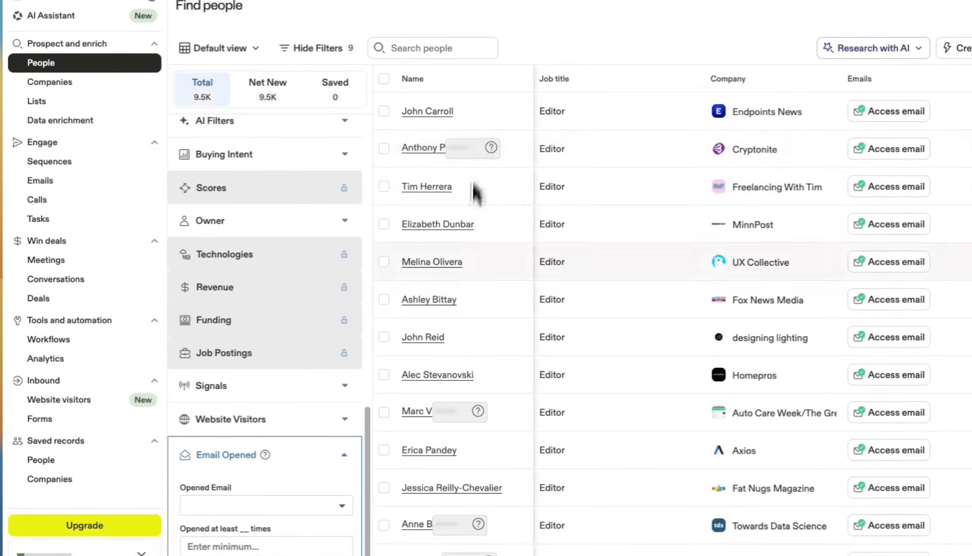
Step: Select the first person in the results list and deselect that person again
mouse_move(470, 151)
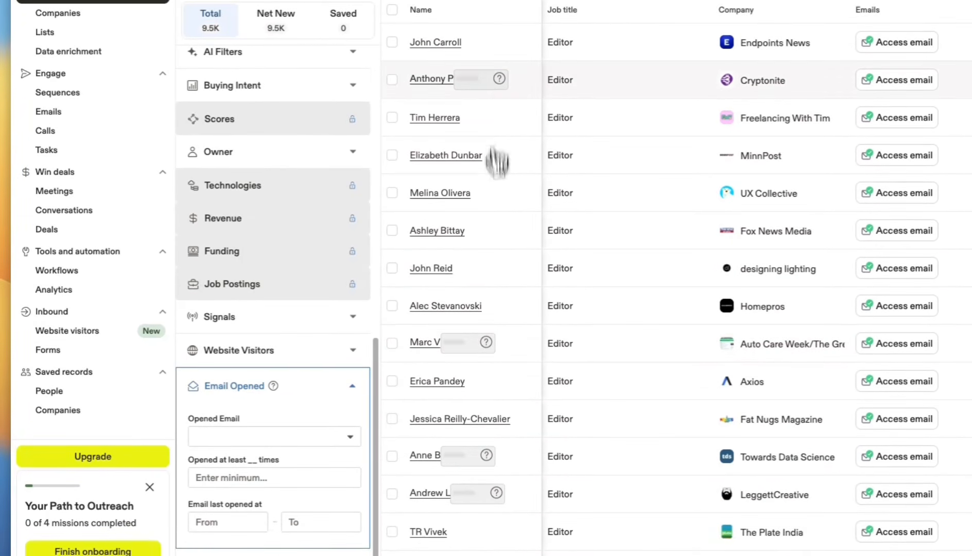
mouse_move(498, 81)
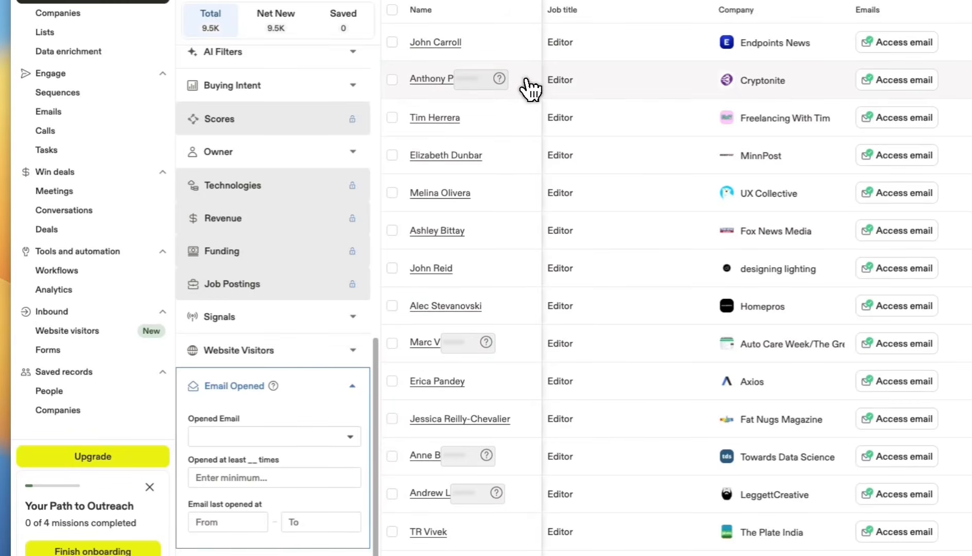
mouse_move(345, 207)
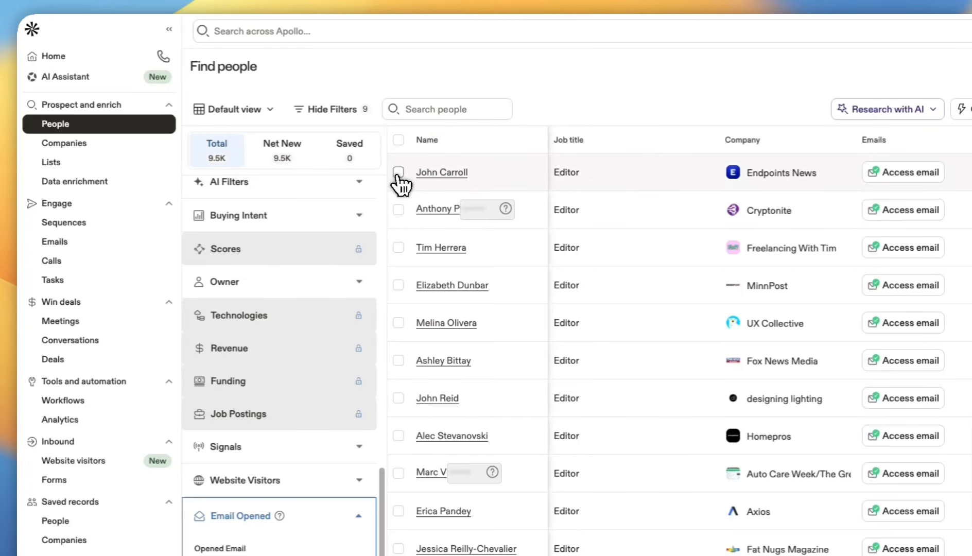
click(399, 173)
click(399, 173)
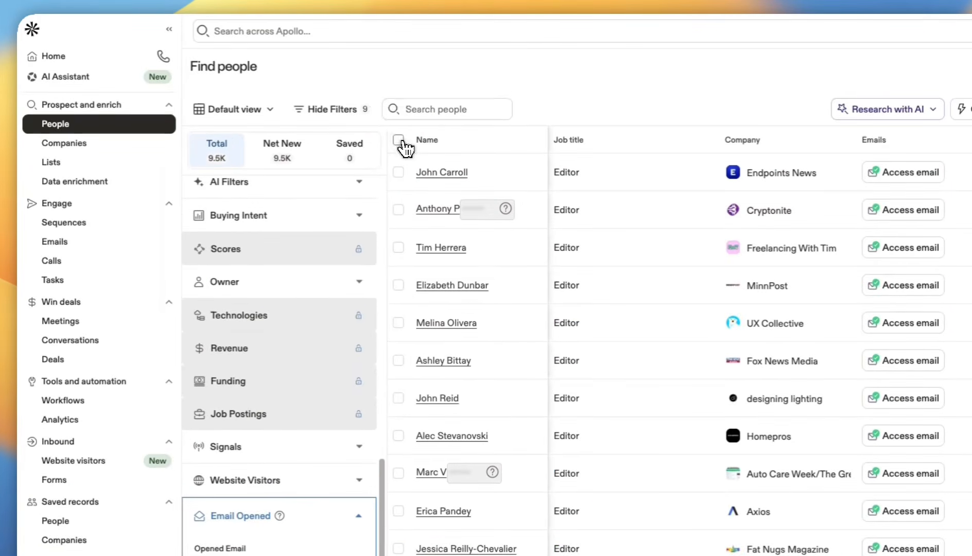
Step: Open the bulk selection options for the results and examine the number of people and max people per company settings
click(403, 142)
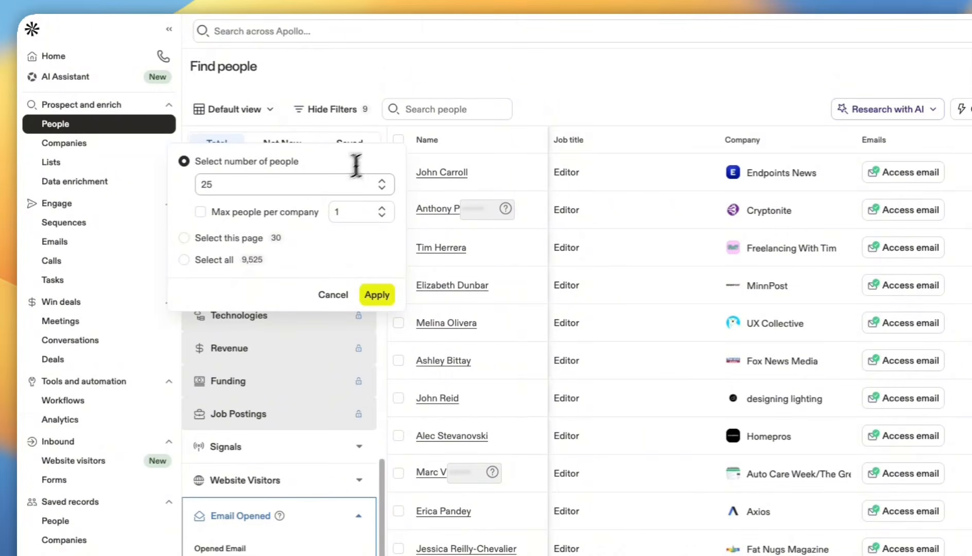
click(325, 184)
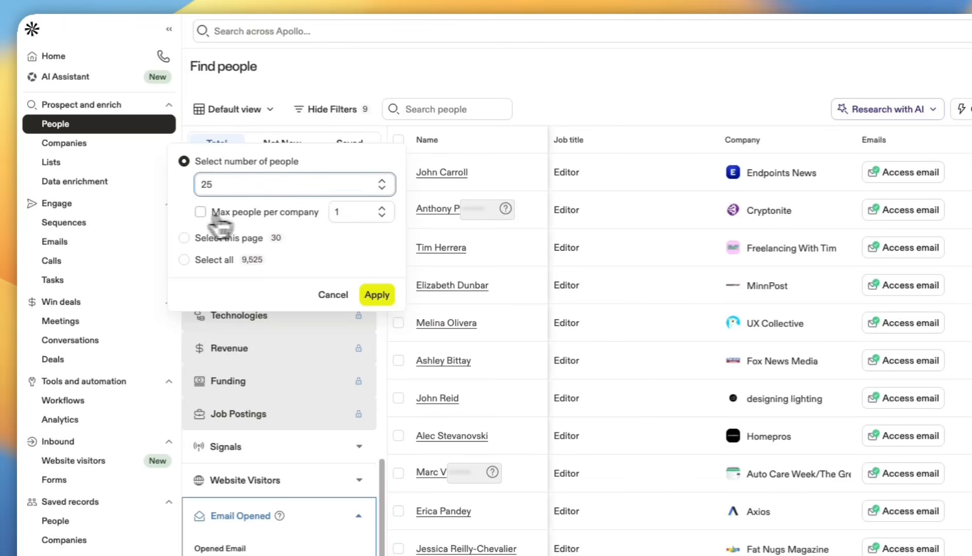
click(355, 211)
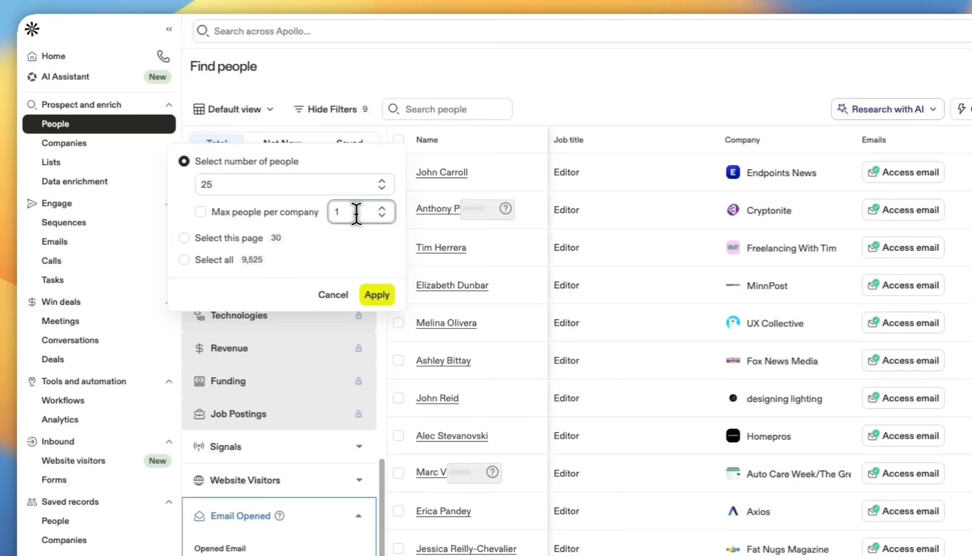
click(289, 212)
click(290, 212)
click(261, 185)
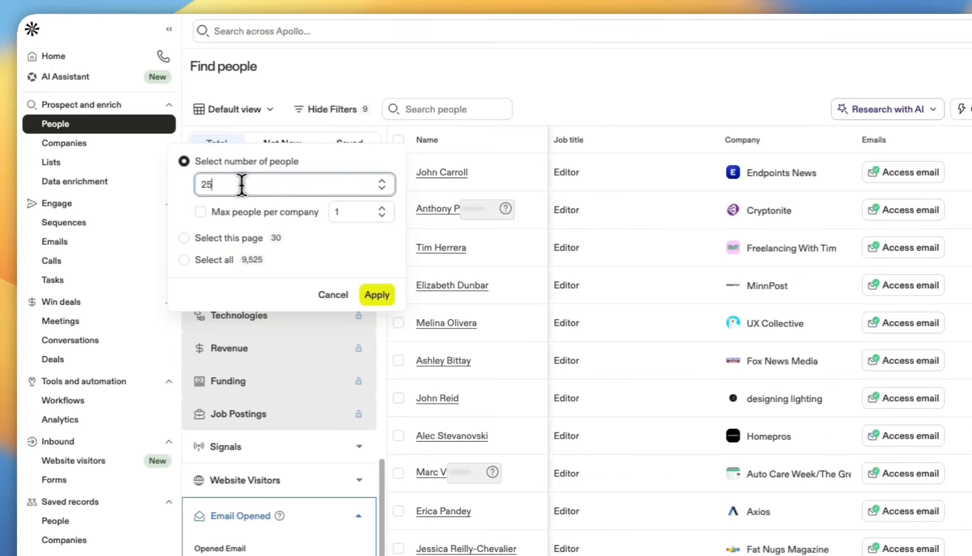
Step: Raise the number of people to select to 26 and return it to 25
click(381, 182)
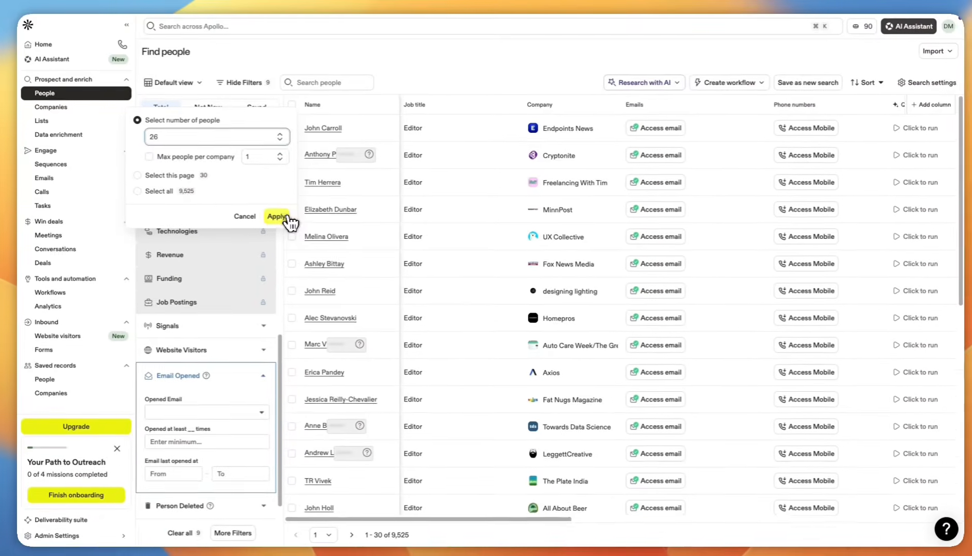
click(278, 216)
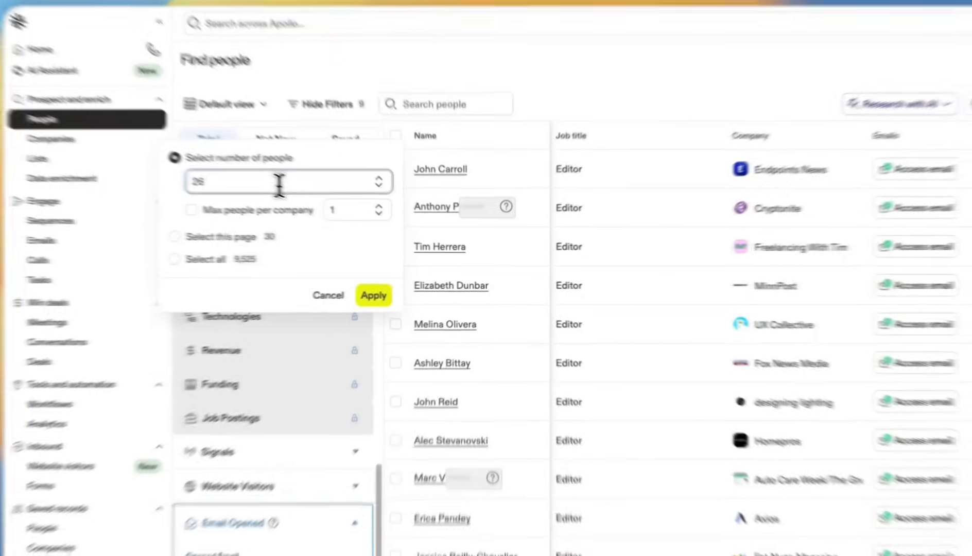
key(BackSpace)
click(332, 171)
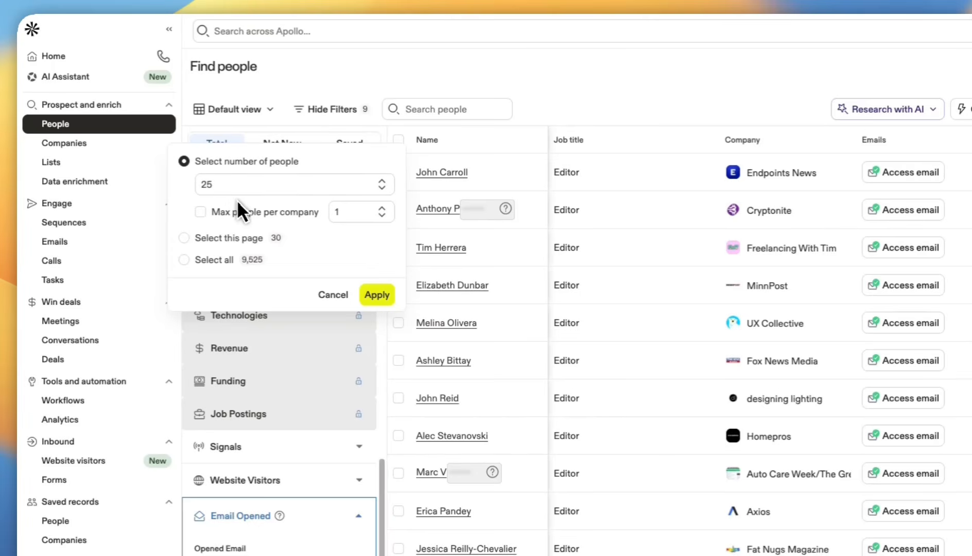
Step: Apply the selection of 25 people from the results and check the sequence and add-to-list options
click(384, 283)
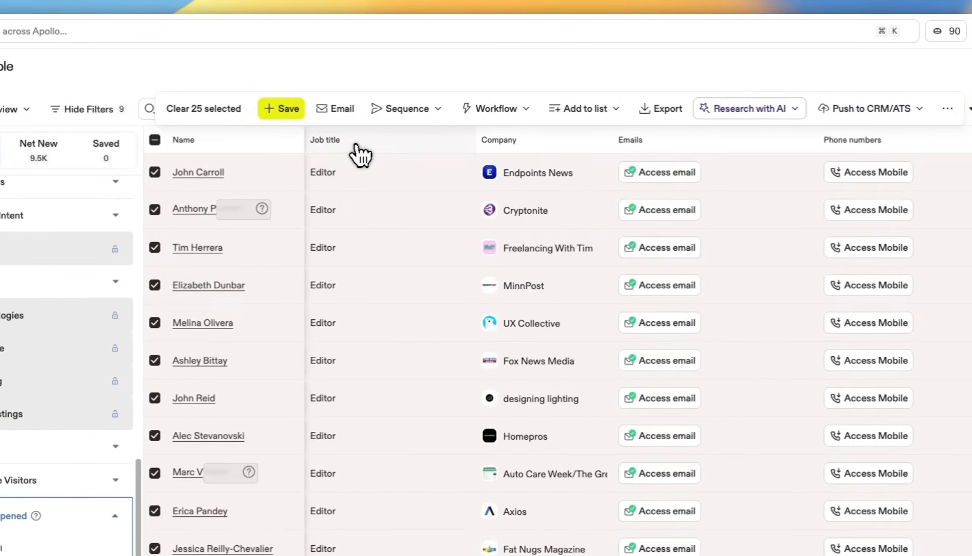
click(415, 110)
click(412, 111)
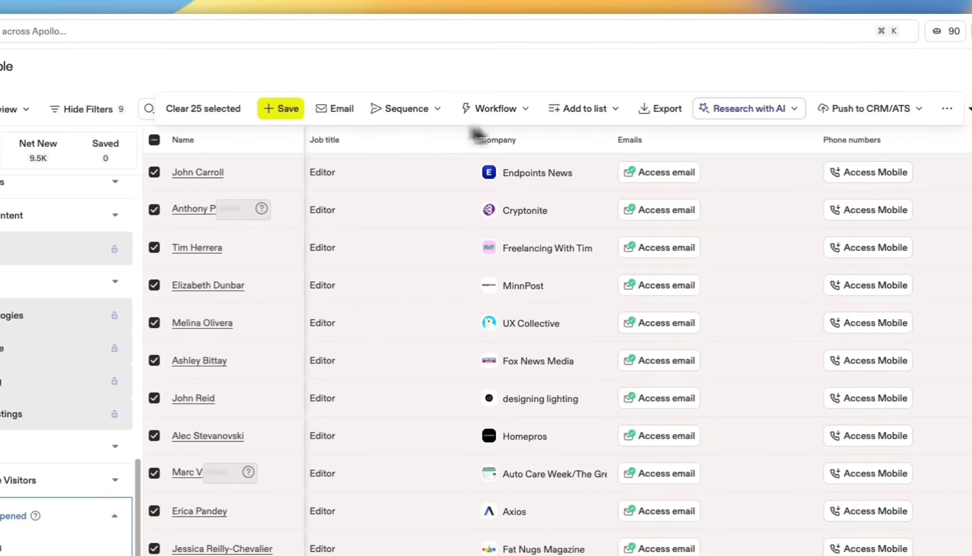
click(580, 112)
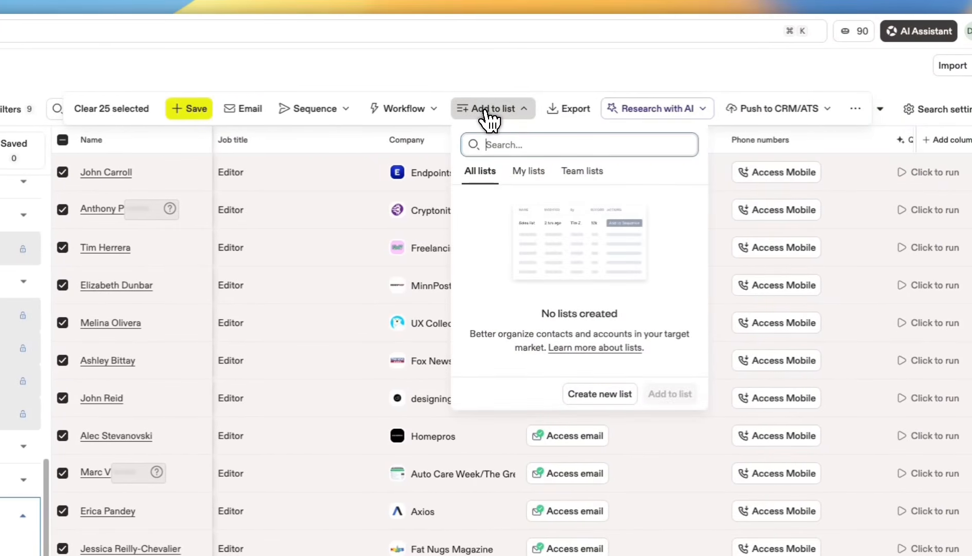
click(486, 109)
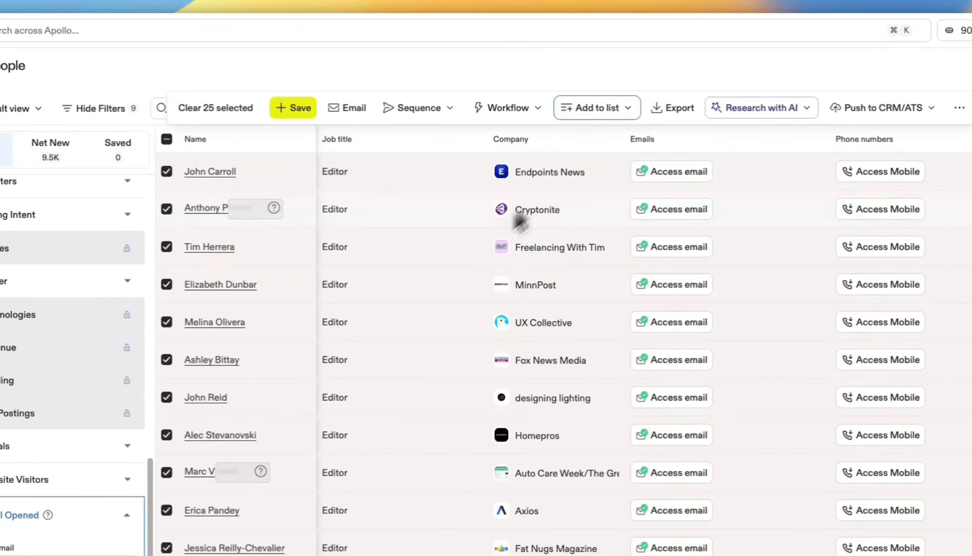
Step: Add the 25 selected people to a new people list named APOLLO TUTORIAL
click(610, 106)
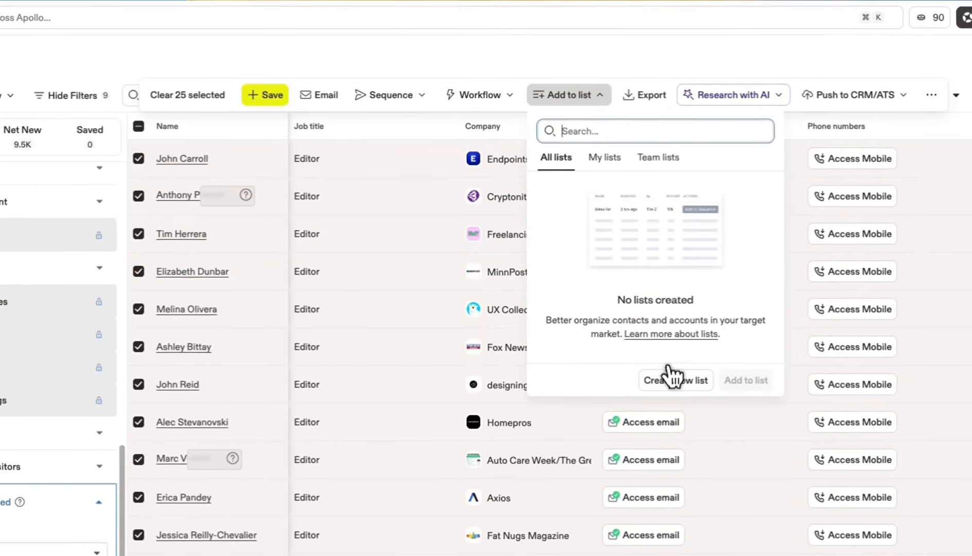
click(696, 393)
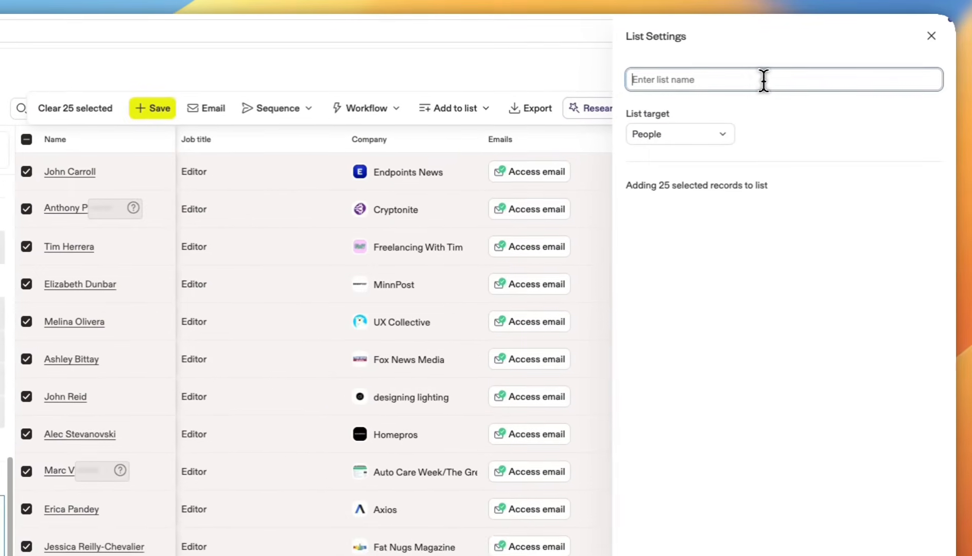
text(APOLLO TUTORIAL)
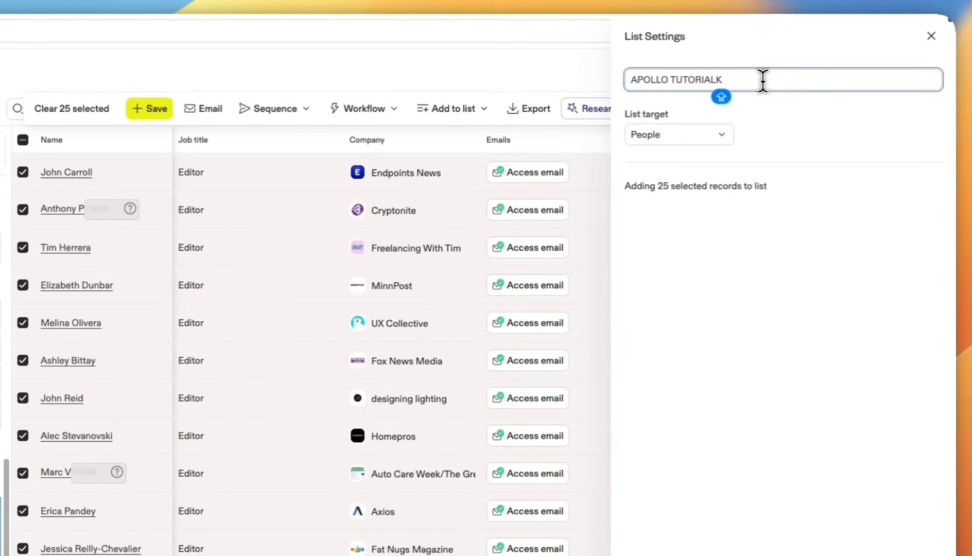
click(773, 163)
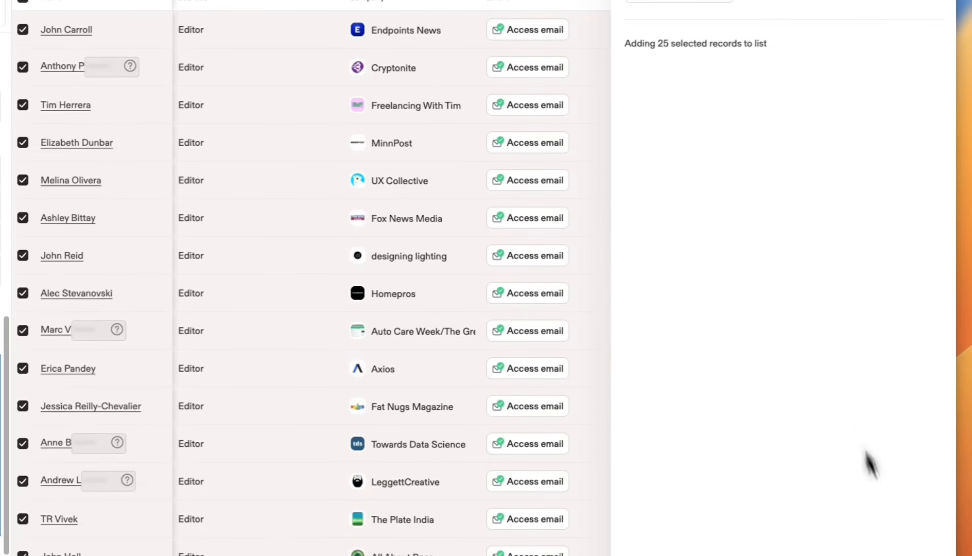
click(923, 523)
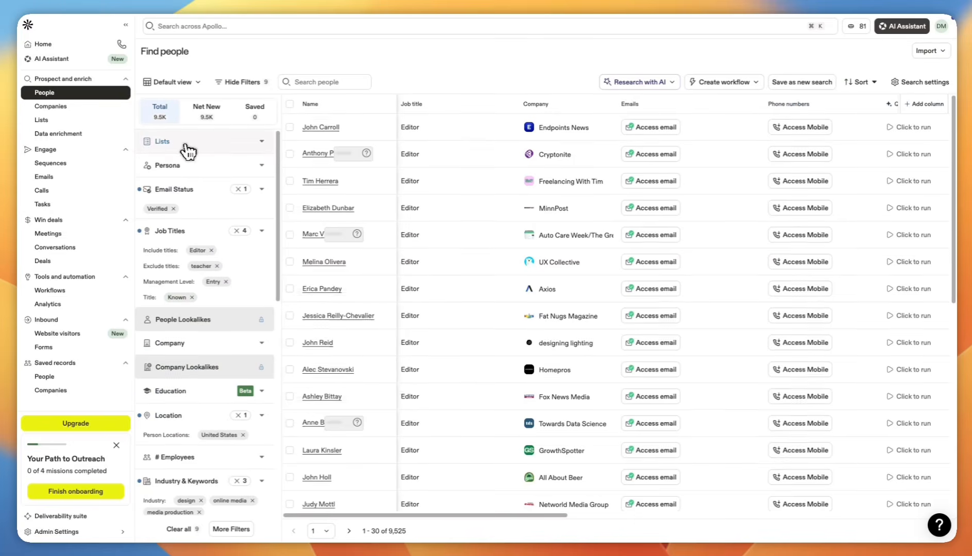
Step: Filter the people results to include only the APOLLO TUTORIAL list and review the people in it
click(187, 151)
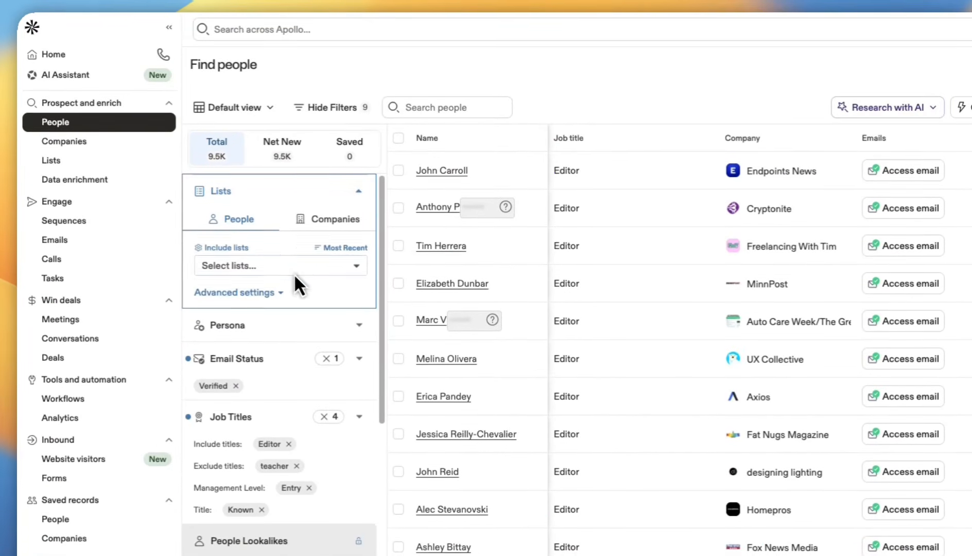
click(296, 271)
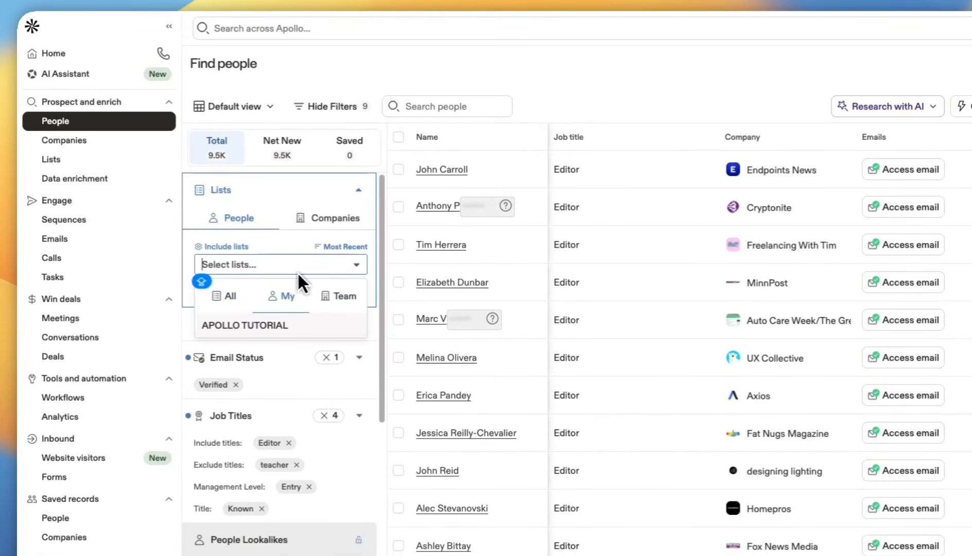
click(278, 330)
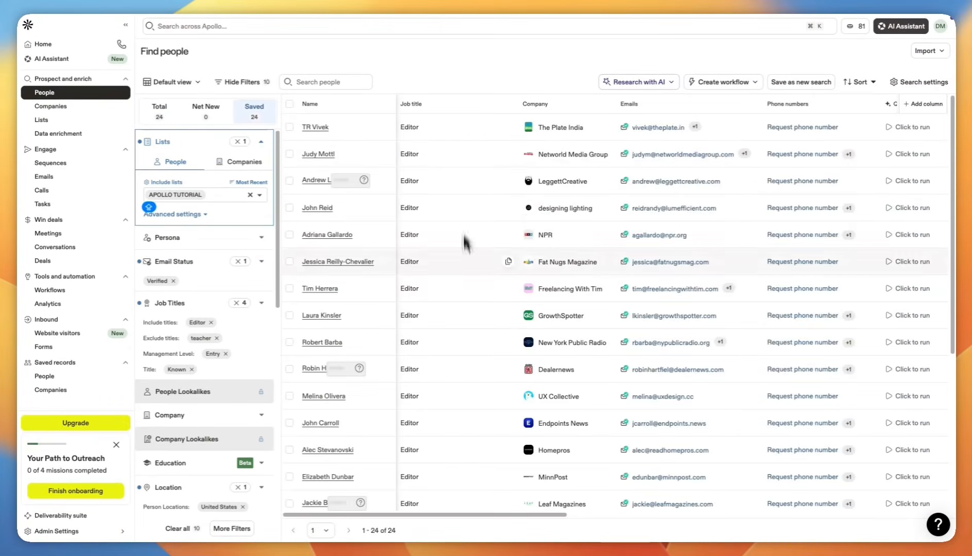
scroll(411, 231, down, 2)
scroll(411, 234, up, 2)
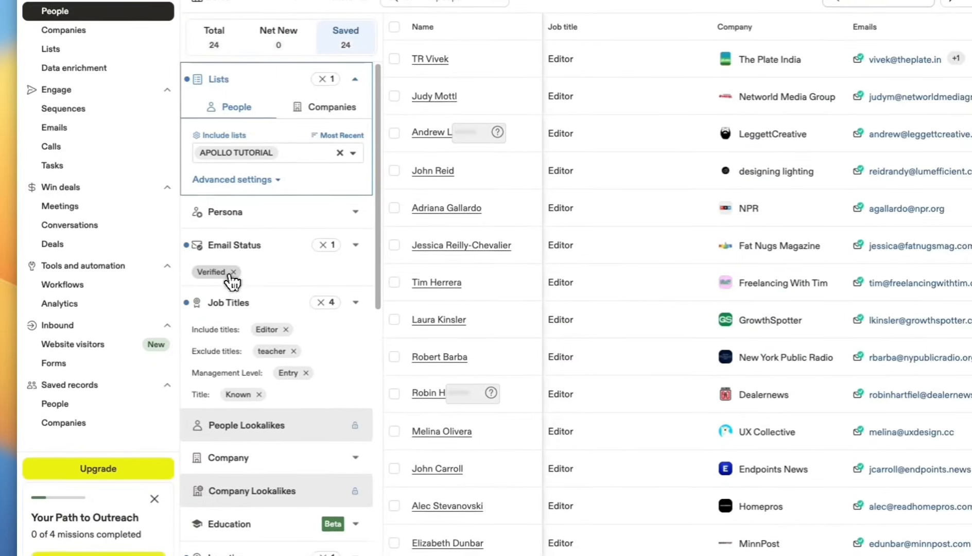
Step: Remove the Verified email status filter to compare the list's people, and restore the Verified filter
click(234, 272)
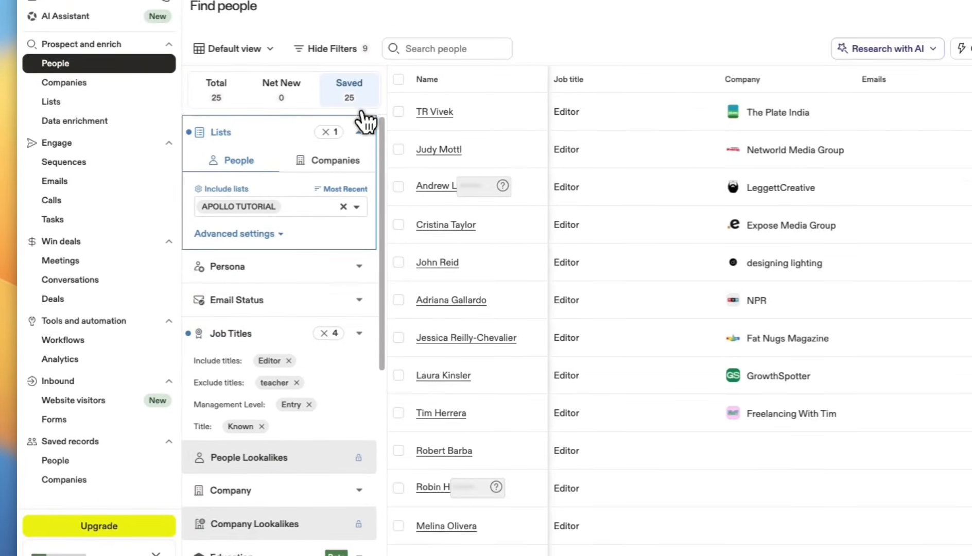
scroll(536, 460, down, 7)
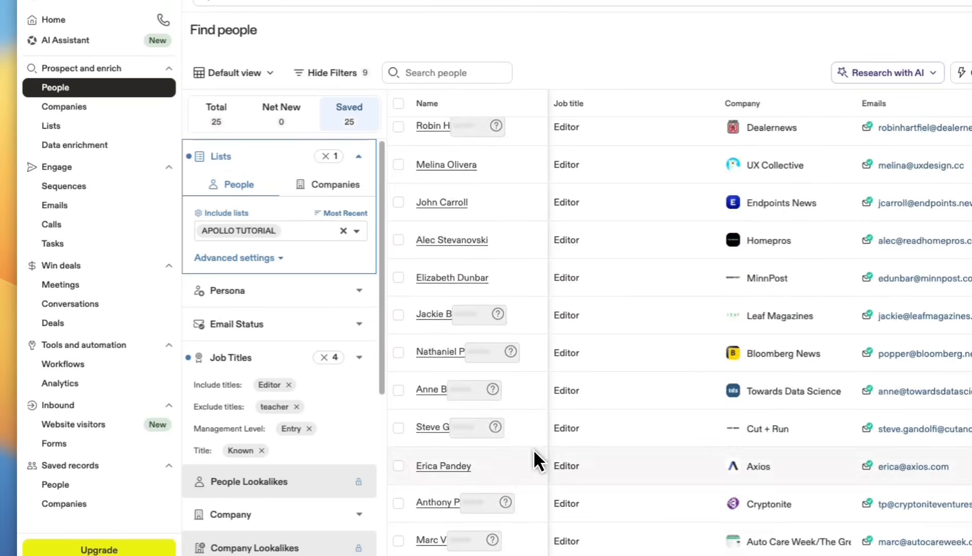
scroll(535, 459, up, 7)
click(311, 321)
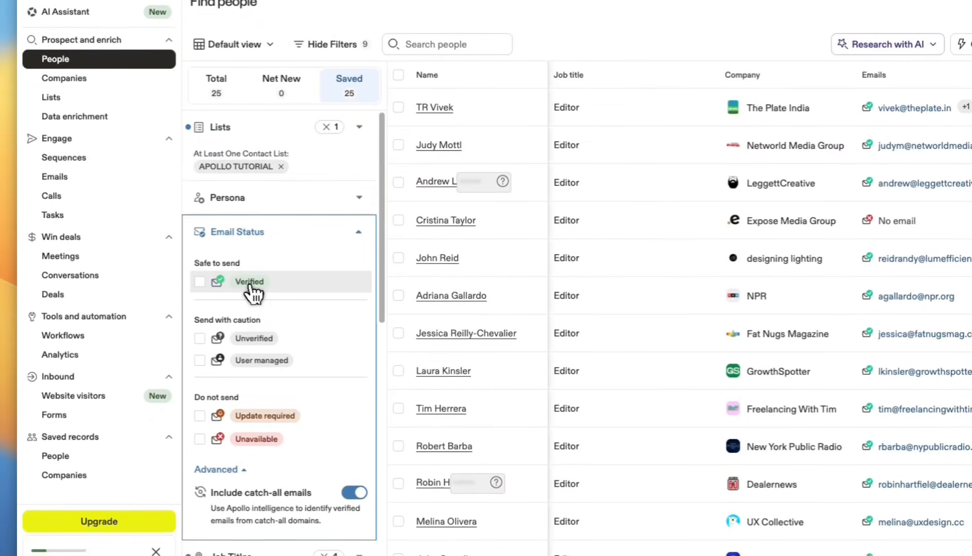
click(248, 286)
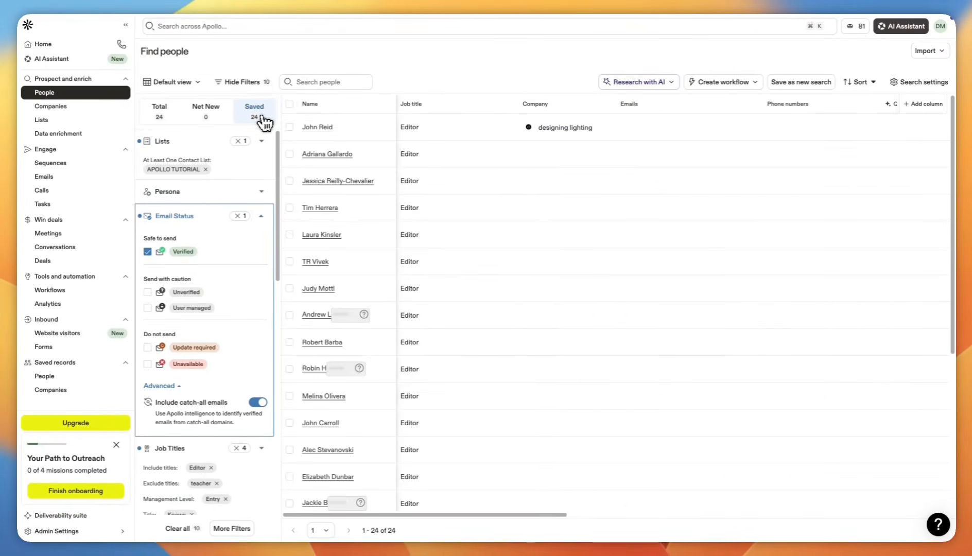
scroll(394, 288, down, 5)
scroll(395, 287, up, 5)
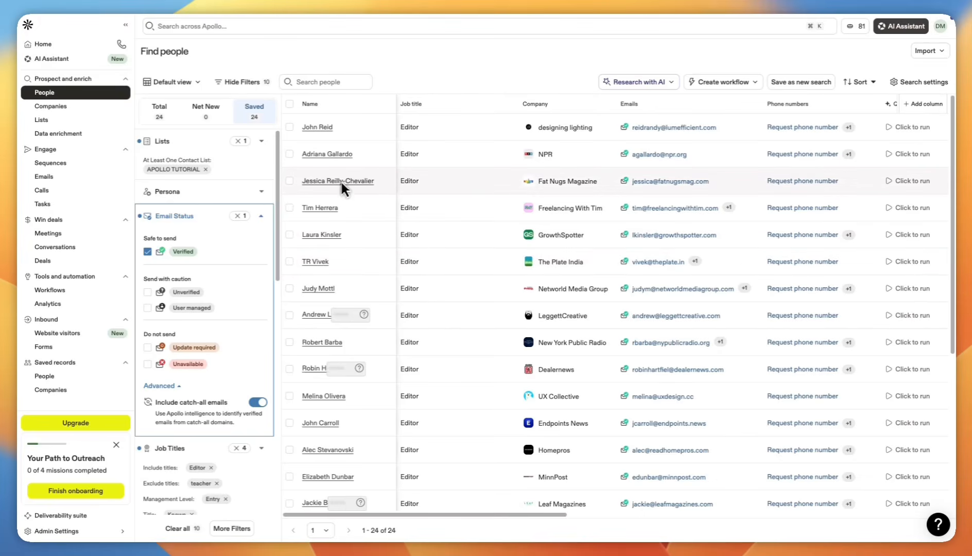
Step: Select the first three people in the filtered APOLLO TUTORIAL list
click(290, 126)
click(290, 153)
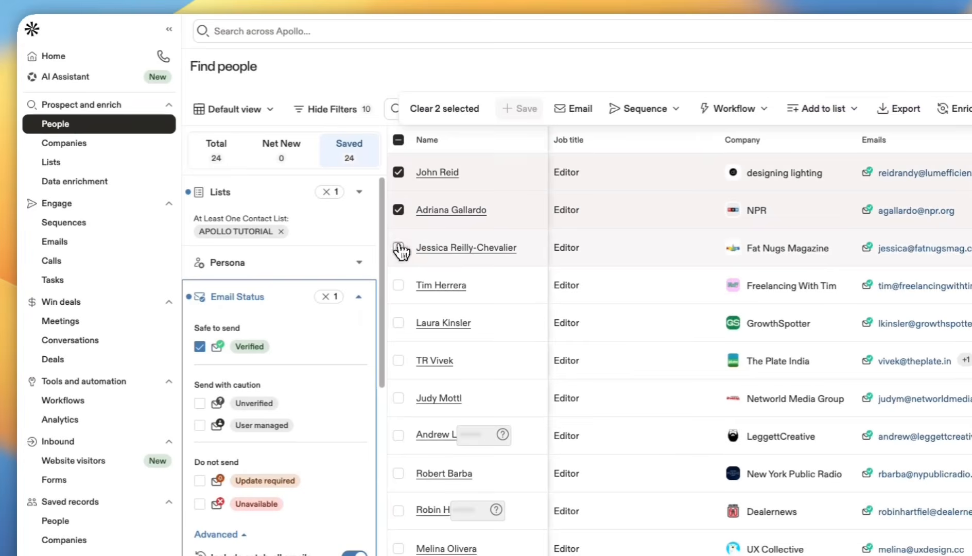
click(398, 248)
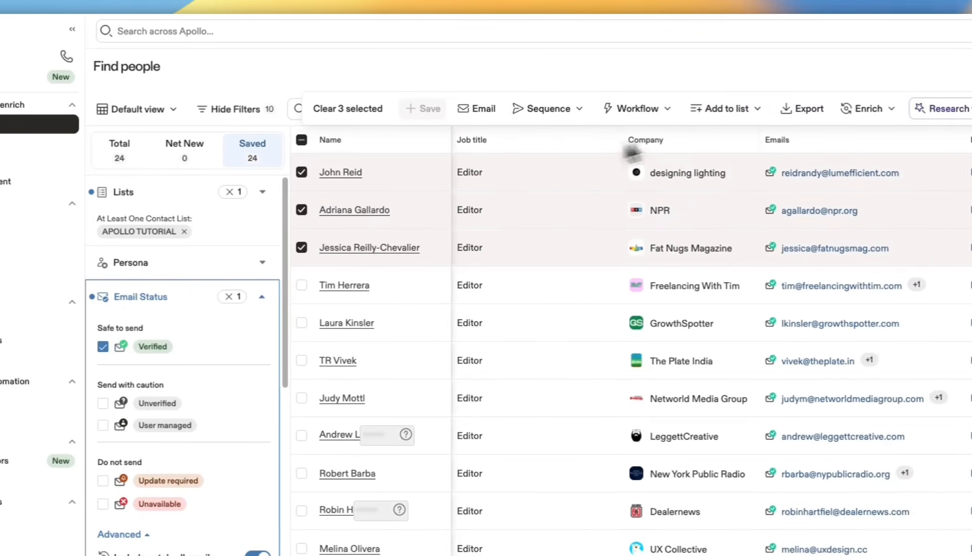
Step: Export the three selected records to CSV with verified emails only and close the export dialog
click(898, 109)
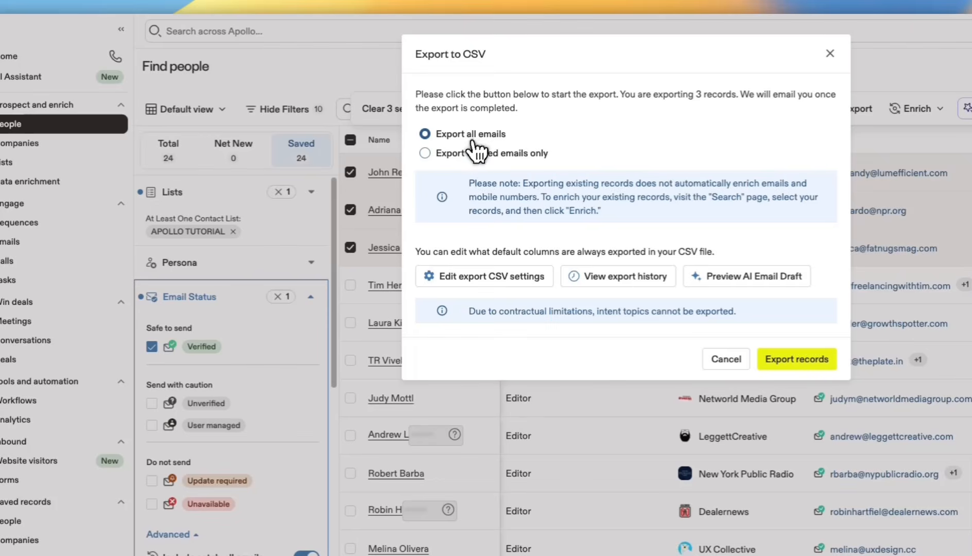
click(481, 154)
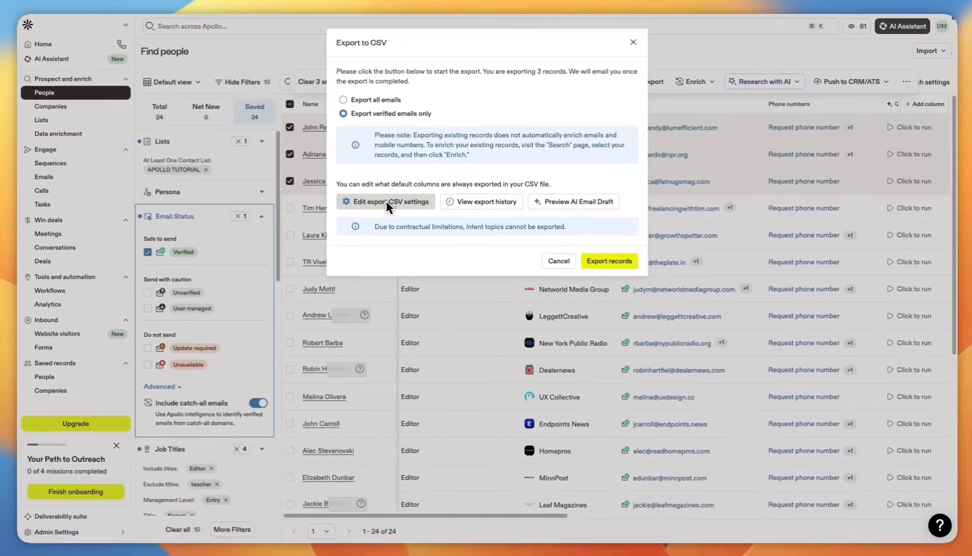
click(489, 281)
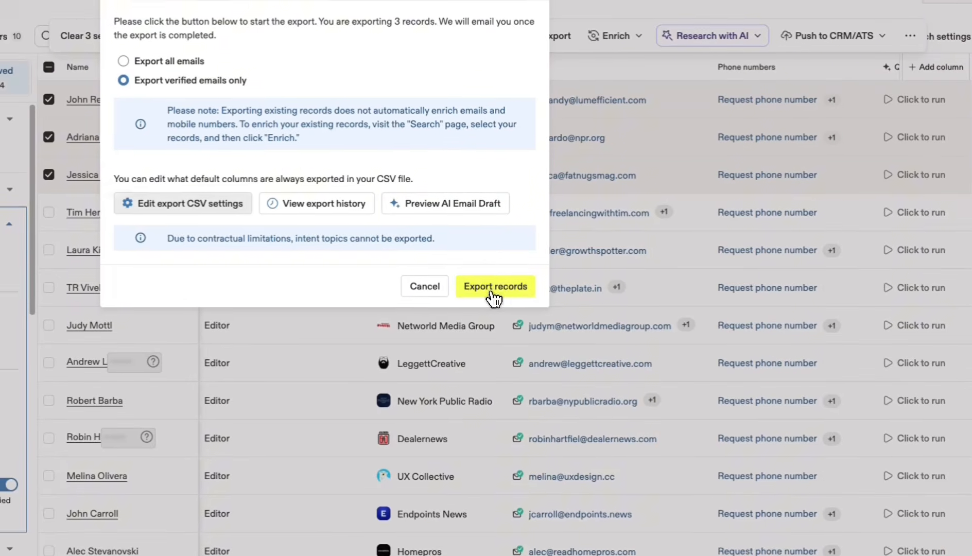
click(542, 357)
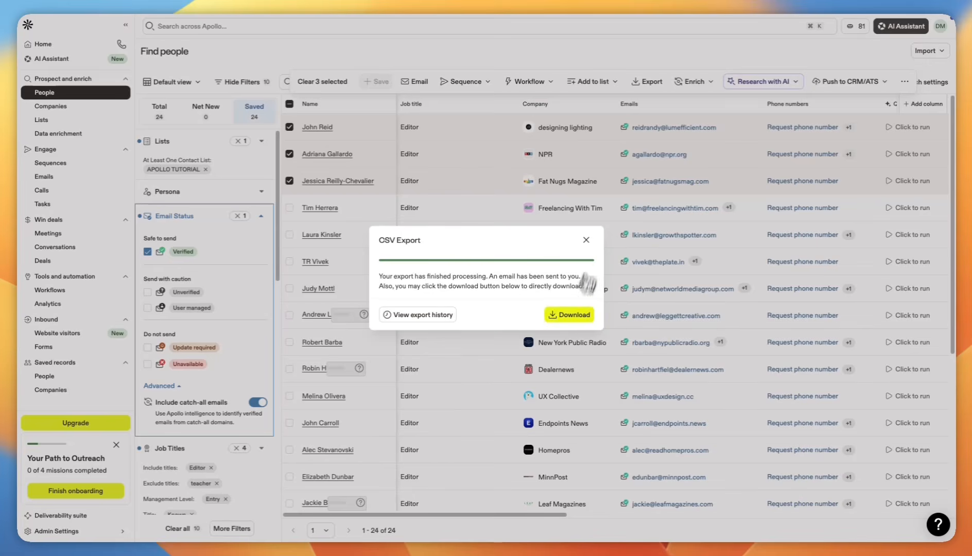
click(586, 240)
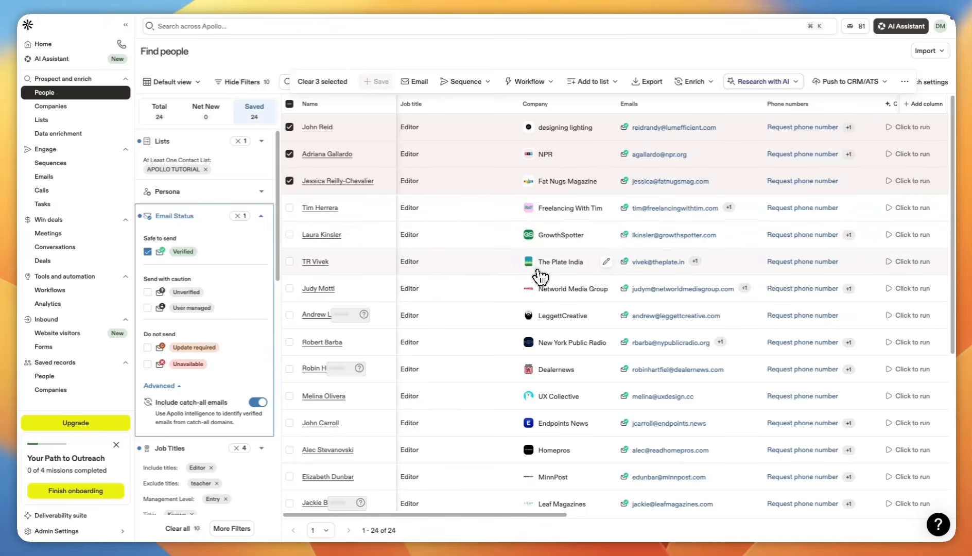
scroll(515, 217, down, 5)
scroll(482, 293, up, 5)
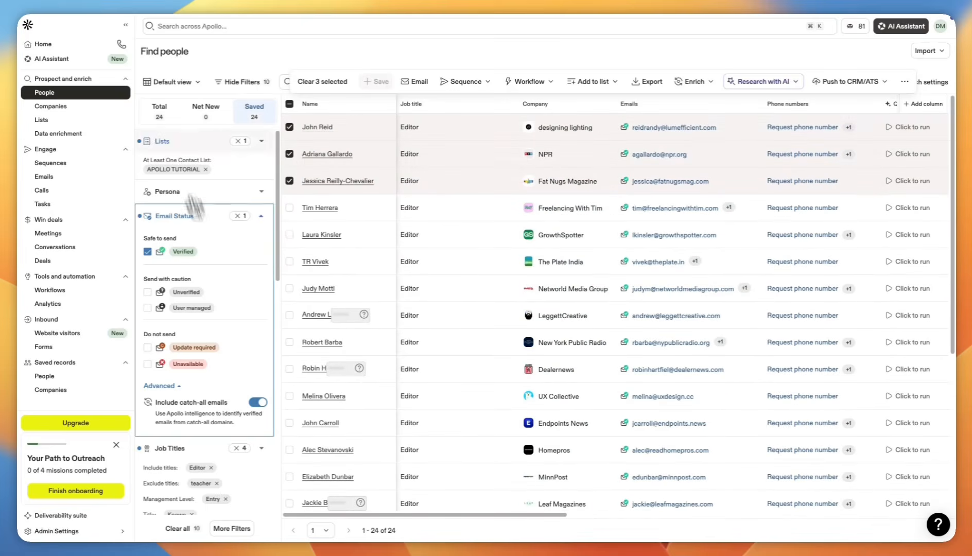
scroll(195, 207, down, 5)
scroll(184, 300, up, 5)
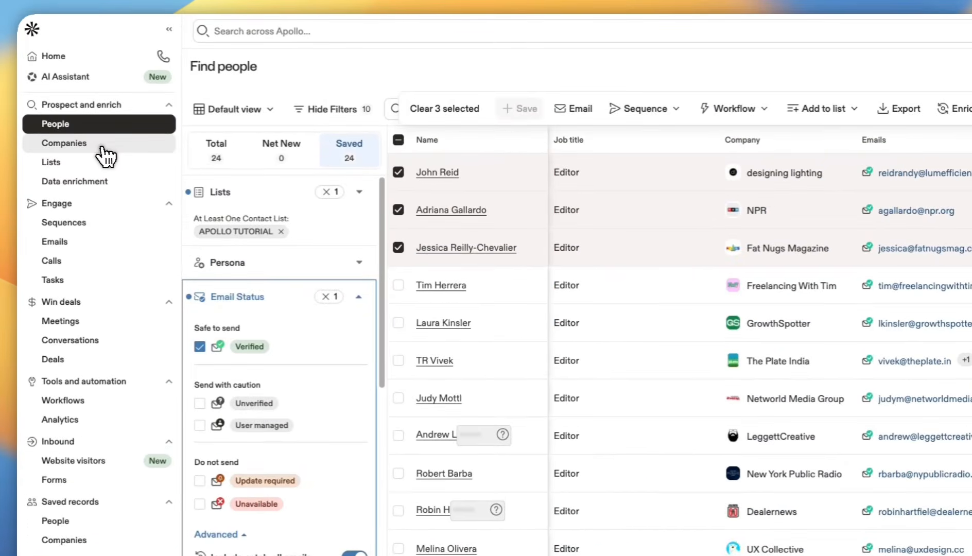
Step: Open the Companies search and look through the company results and available filters
click(77, 108)
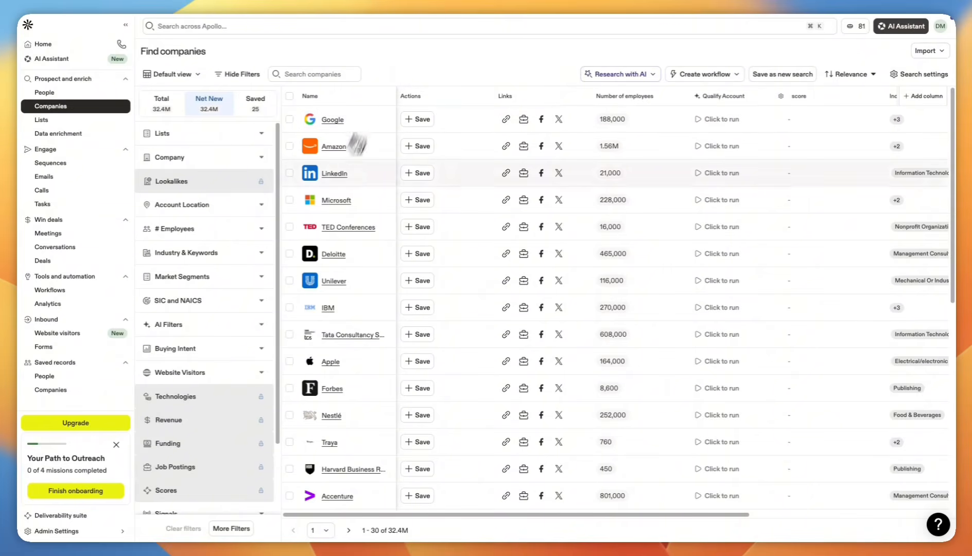
scroll(332, 389, down, 10)
scroll(332, 388, up, 10)
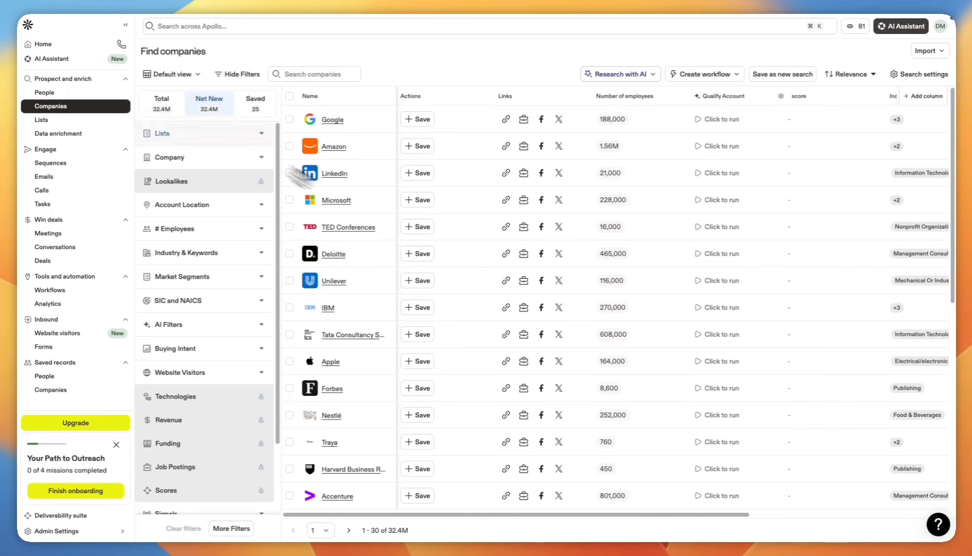
scroll(408, 330, down, 5)
scroll(407, 334, up, 5)
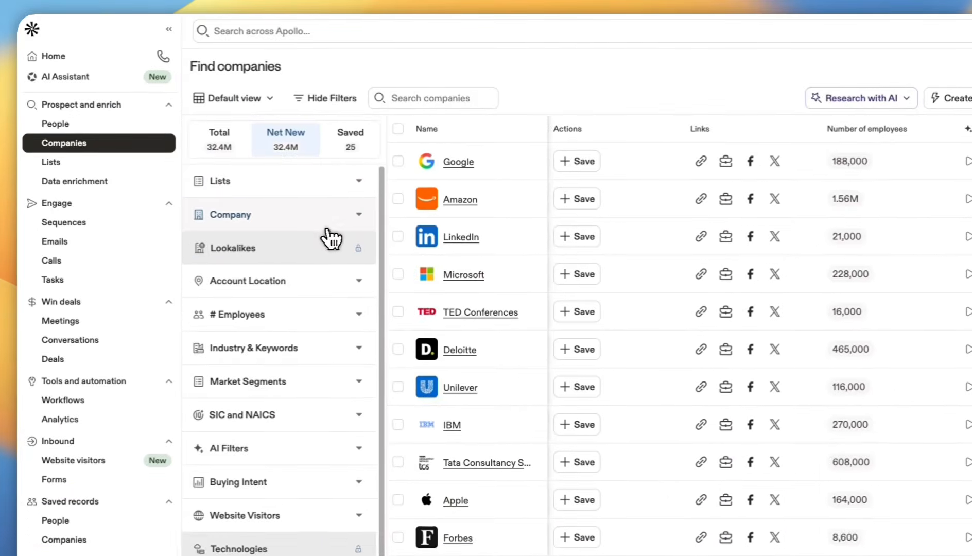
Step: Expand the Company filter and examine the fields for including and excluding a list of companies
click(328, 226)
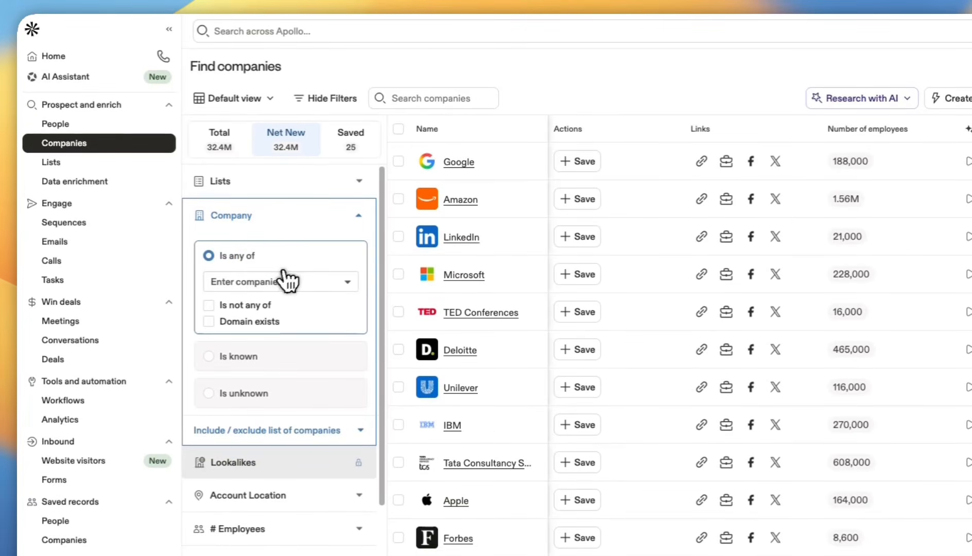
click(308, 432)
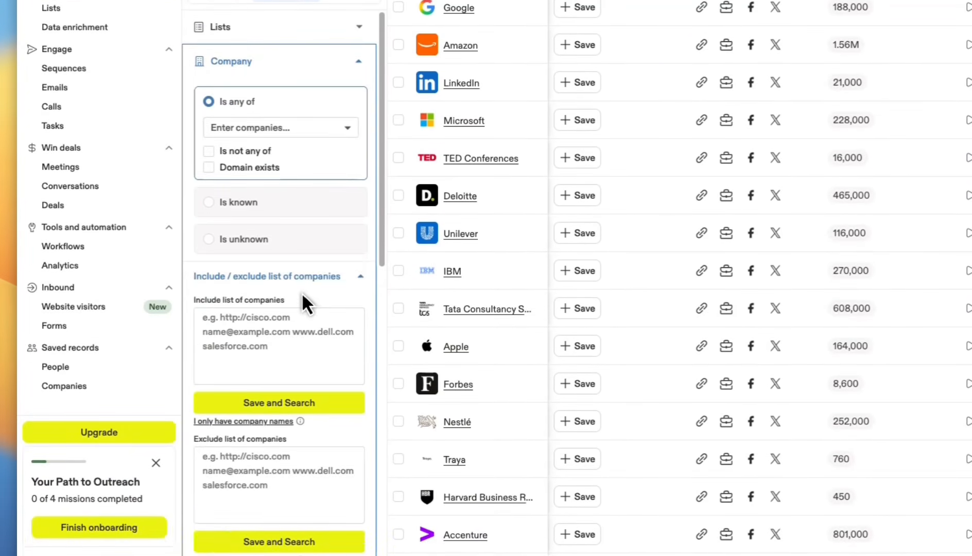
scroll(301, 295, down, 3)
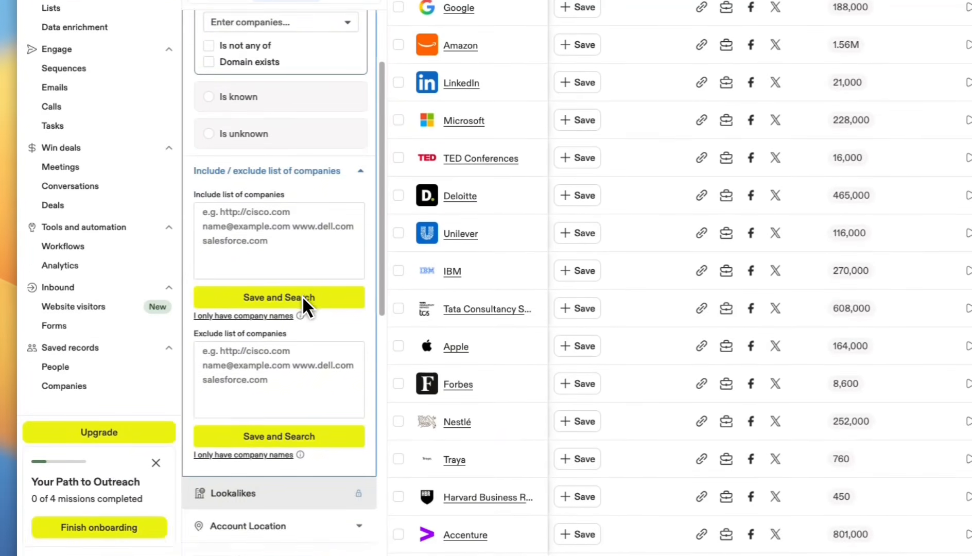
click(203, 237)
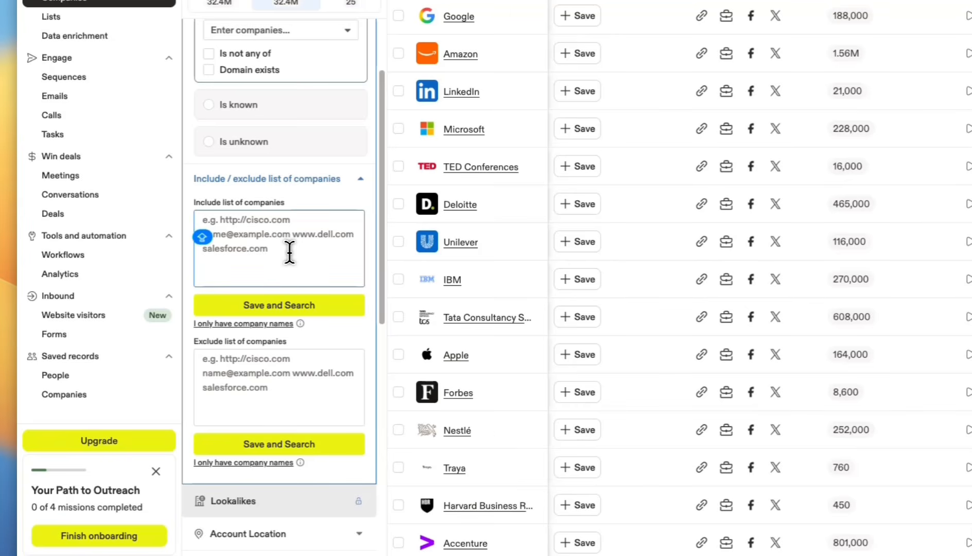
scroll(279, 246, down, 3)
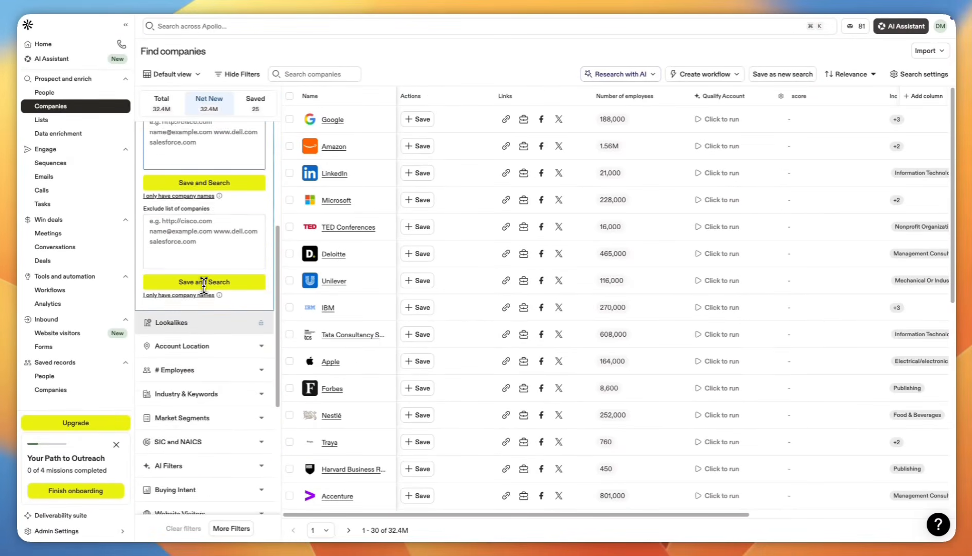
Step: Filter the companies by the industries design, media production and graphic design
scroll(205, 288, down, 1)
click(195, 361)
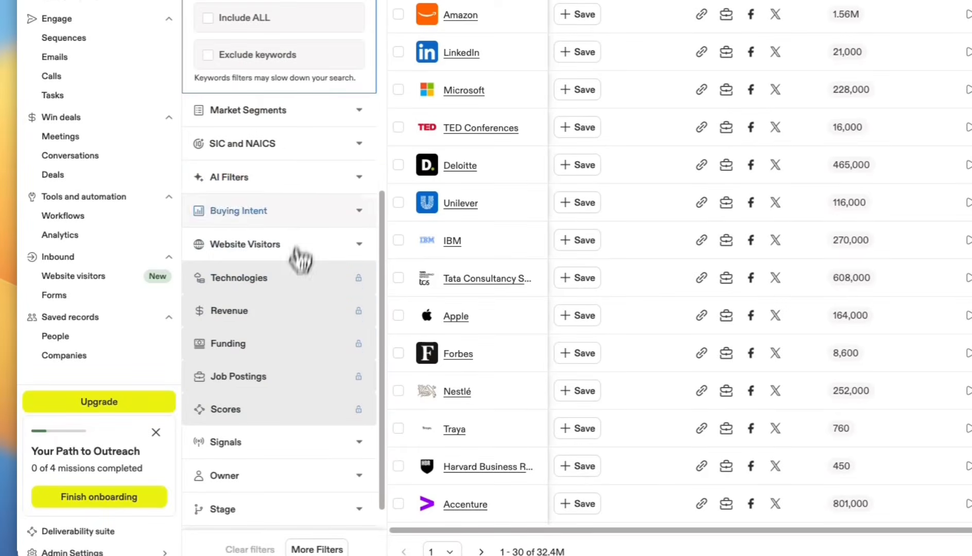
scroll(301, 204, up, 5)
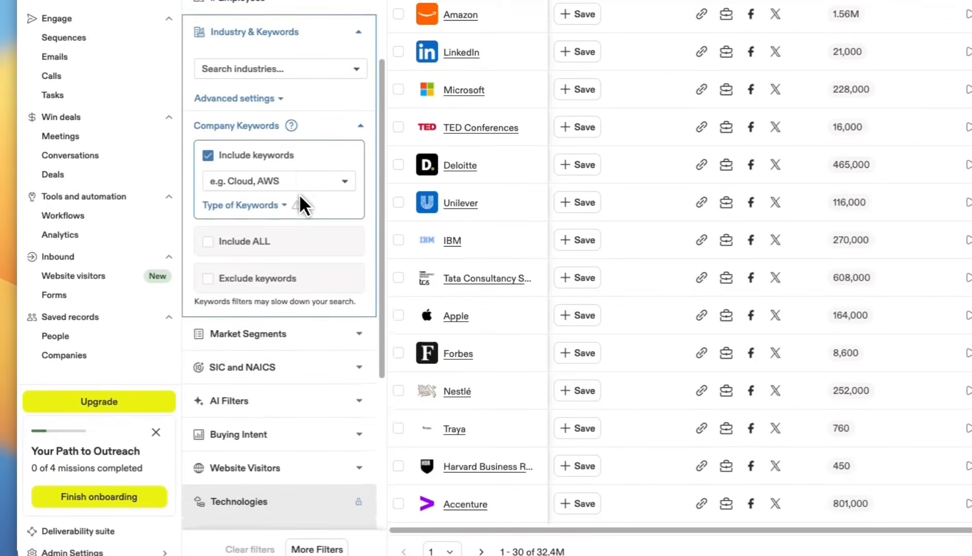
click(303, 114)
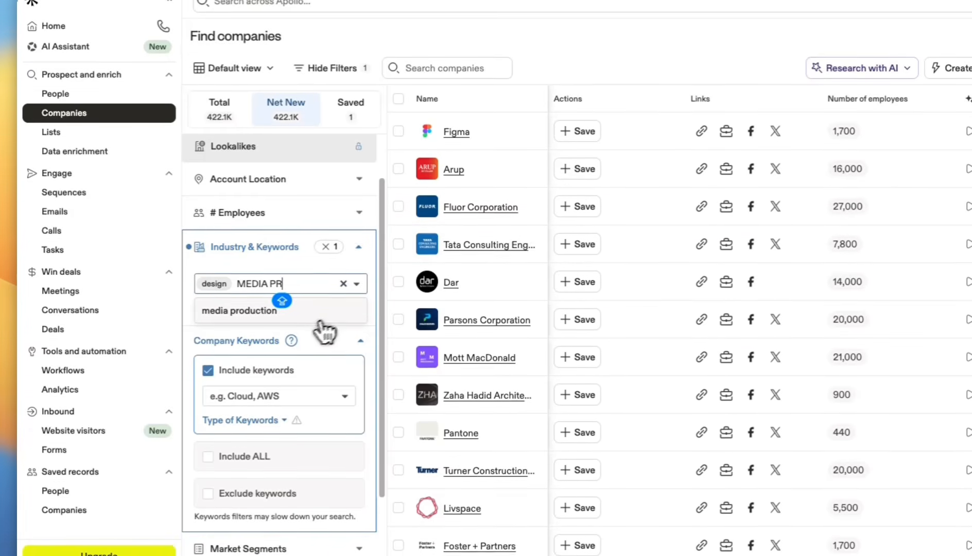
click(307, 298)
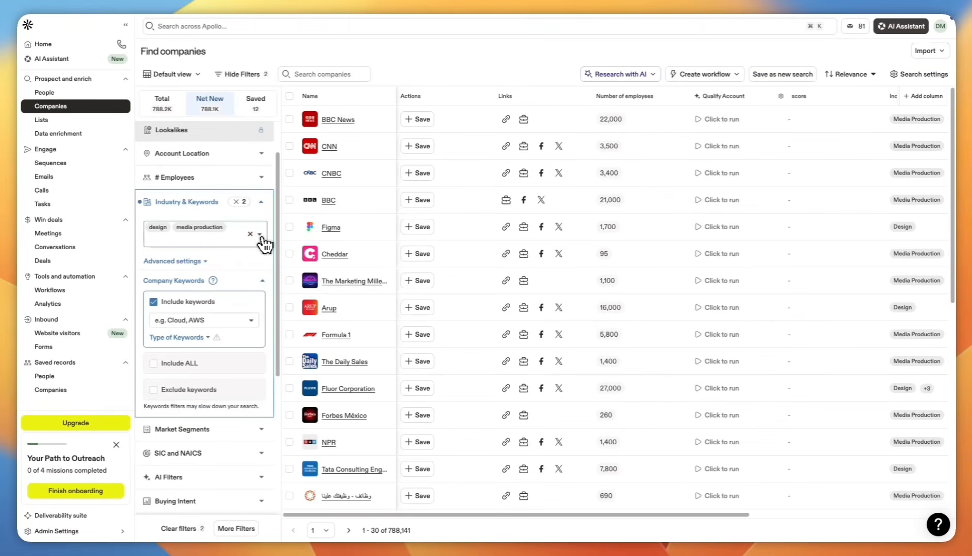
scroll(434, 300, down, 4)
scroll(434, 306, up, 4)
text(grap)
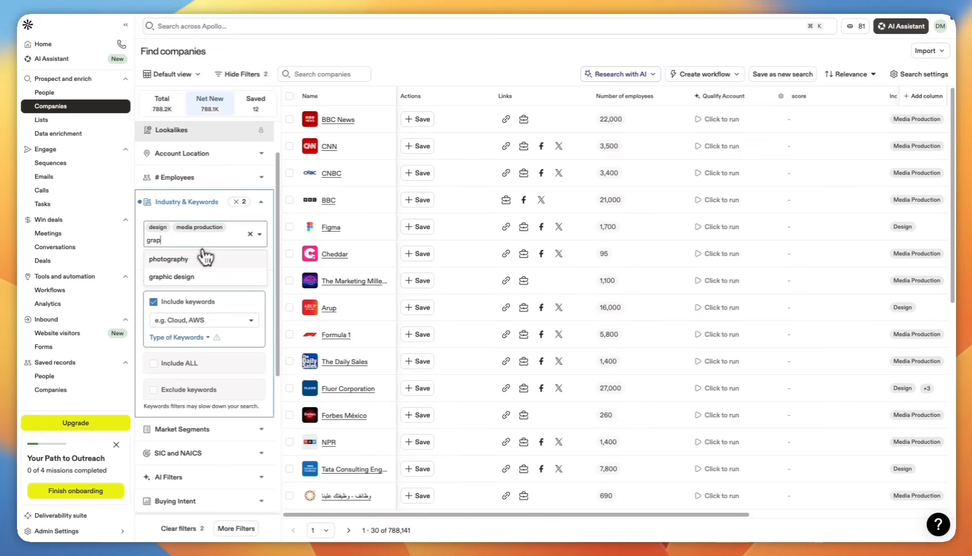
click(198, 276)
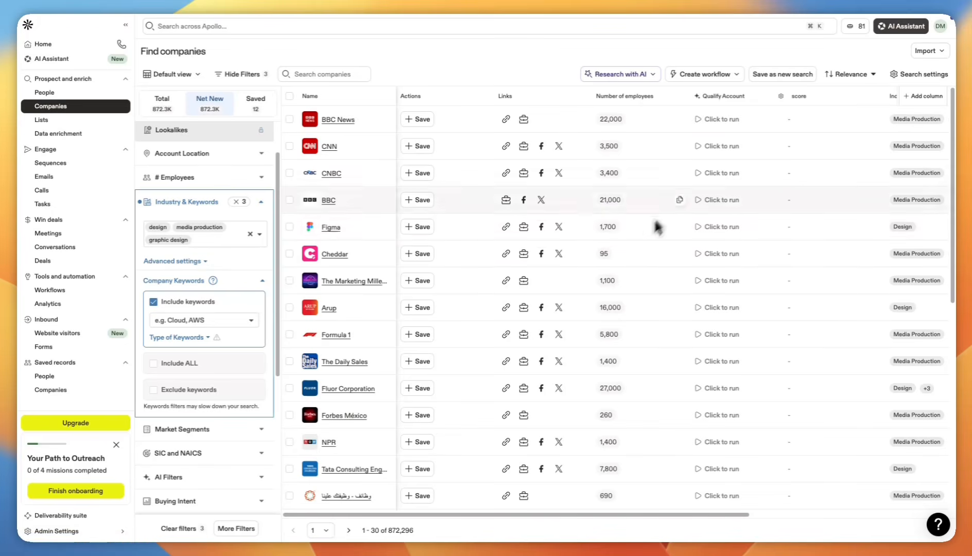
Step: Limit the company search to the predefined 10001+ employee range and look through the filtered companies
click(235, 177)
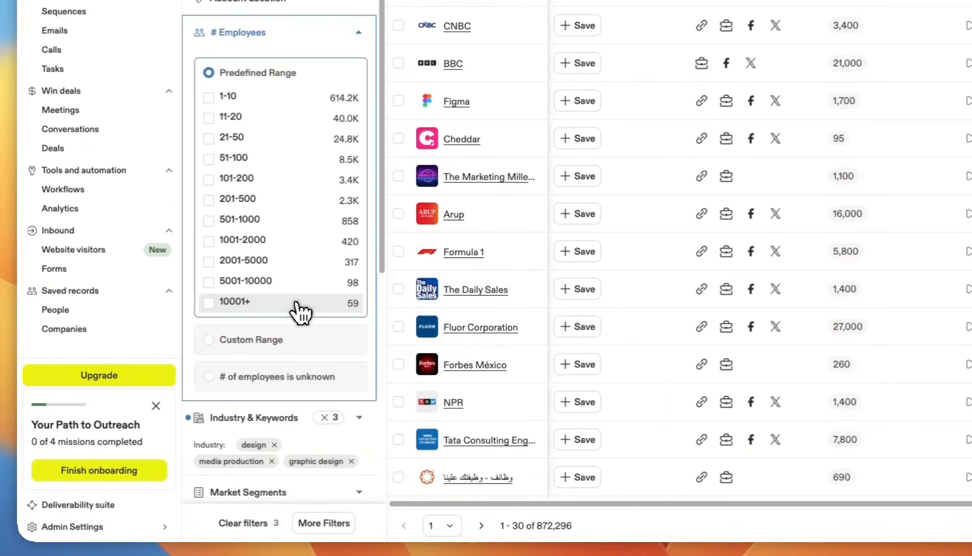
click(297, 344)
scroll(479, 241, down, 7)
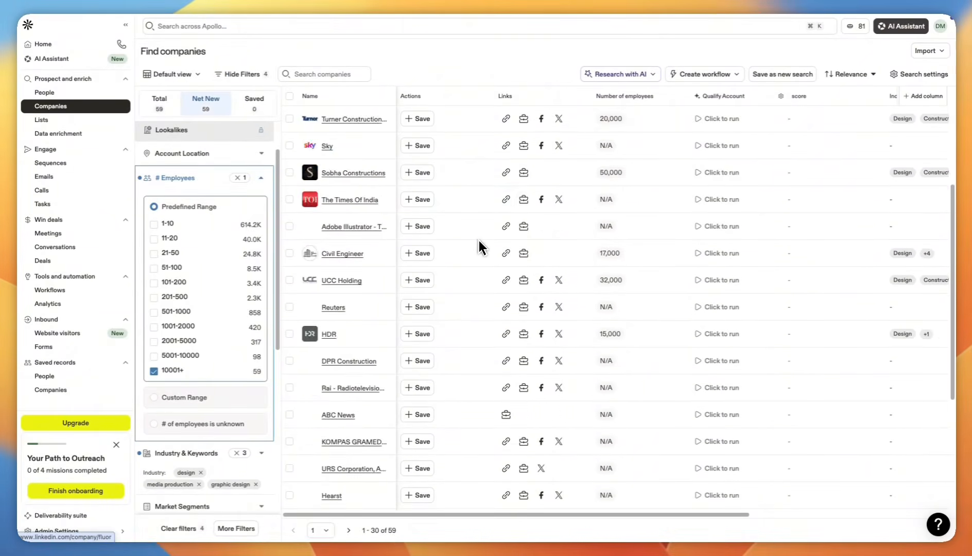
scroll(479, 241, up, 7)
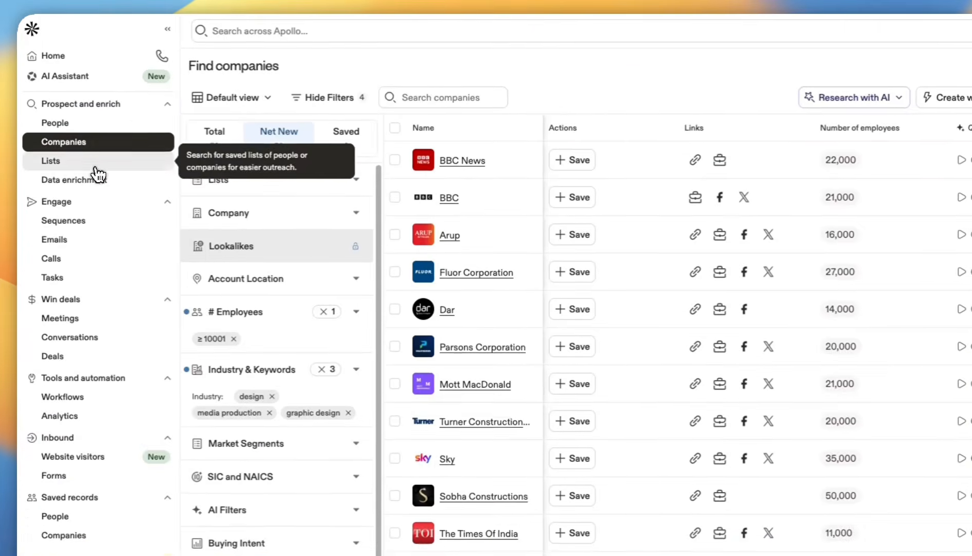
Step: Open the saved lists page and collapse its Companies section
click(96, 168)
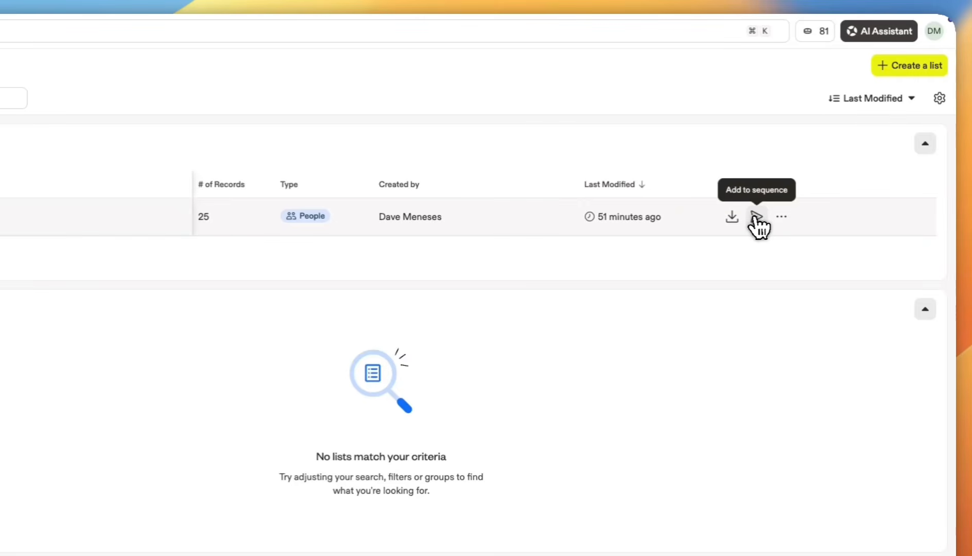
click(698, 286)
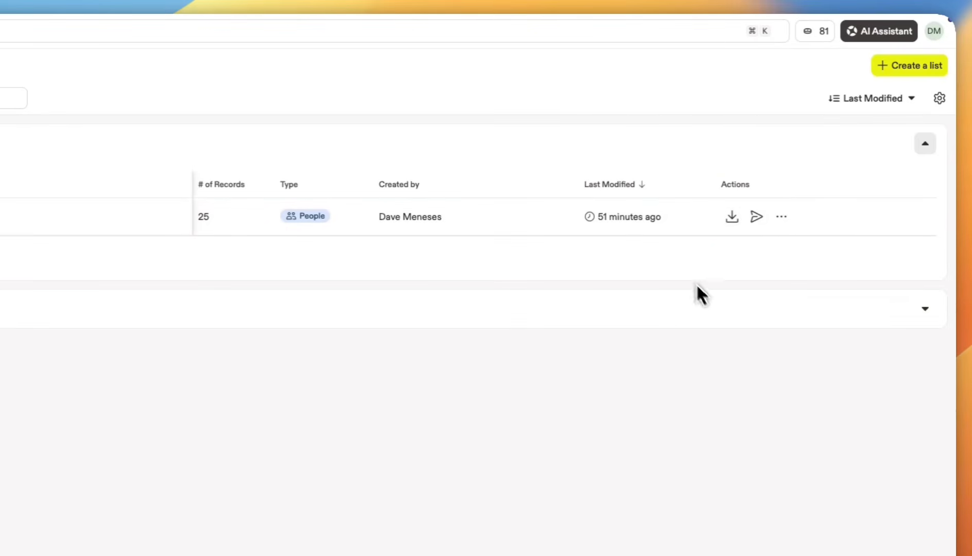
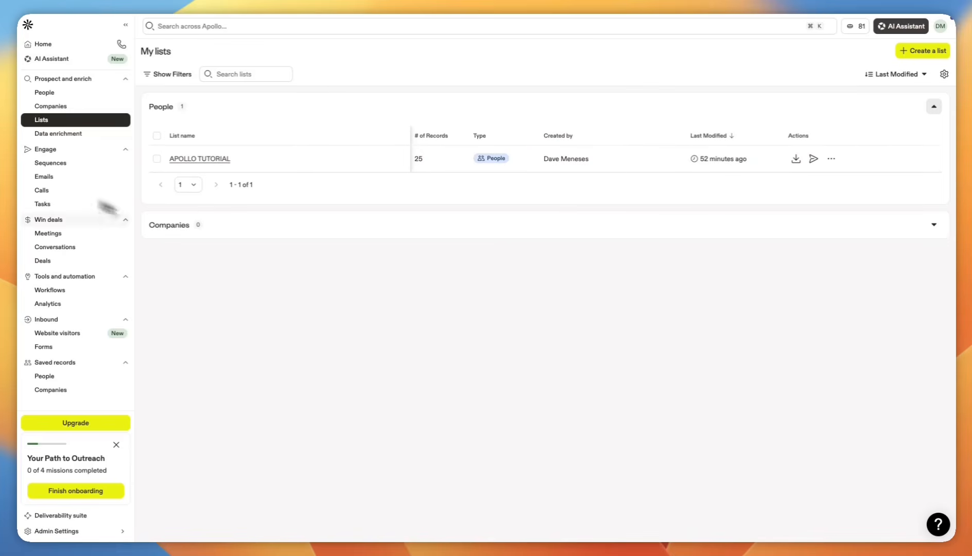
Step: Open Data enrichment and examine the data health center's job changes, credit usage, missing emails, job activity and CRM status
click(83, 134)
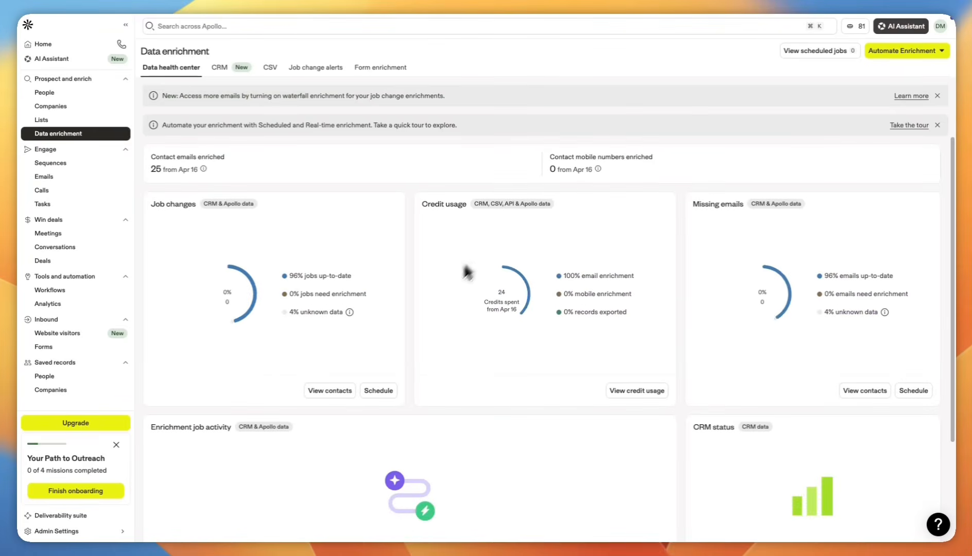
scroll(546, 336, down, 3)
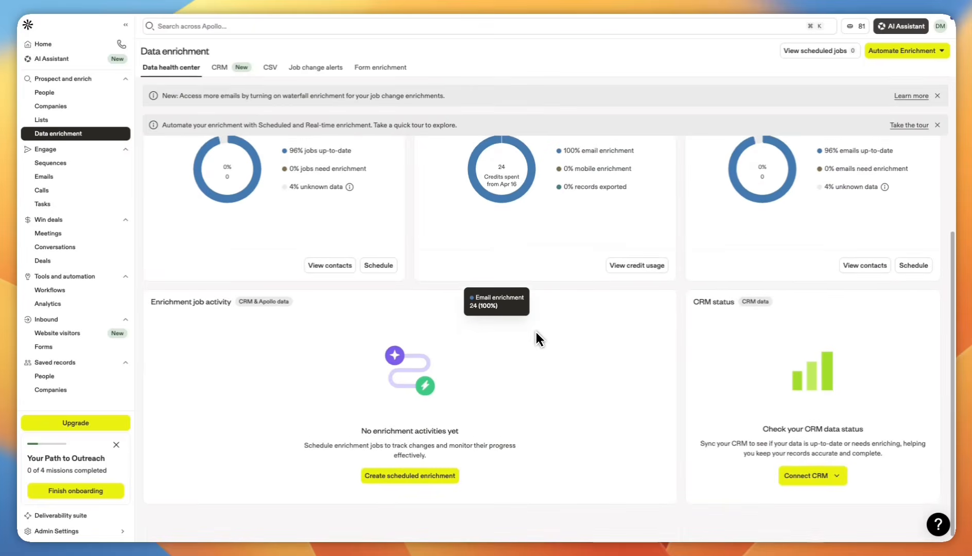
scroll(536, 337, up, 3)
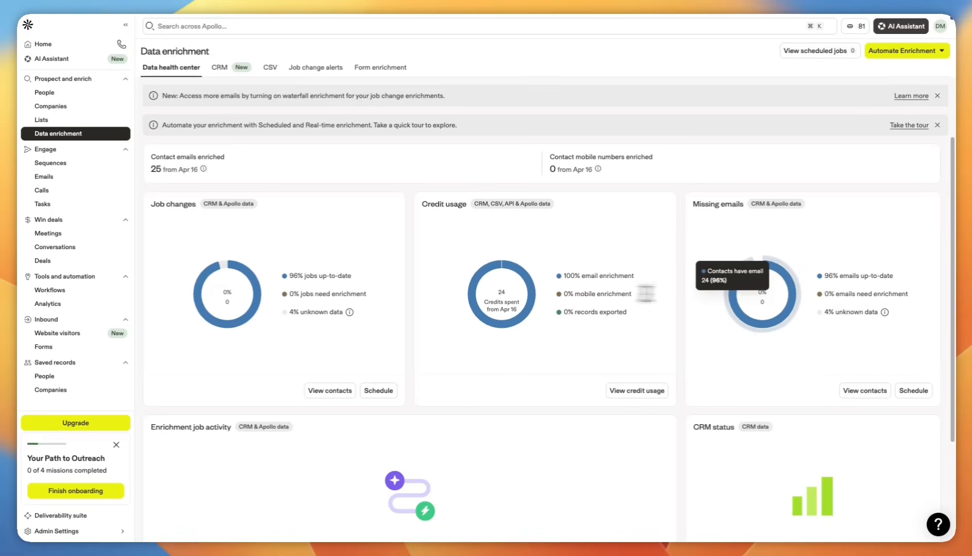
scroll(638, 293, down, 1)
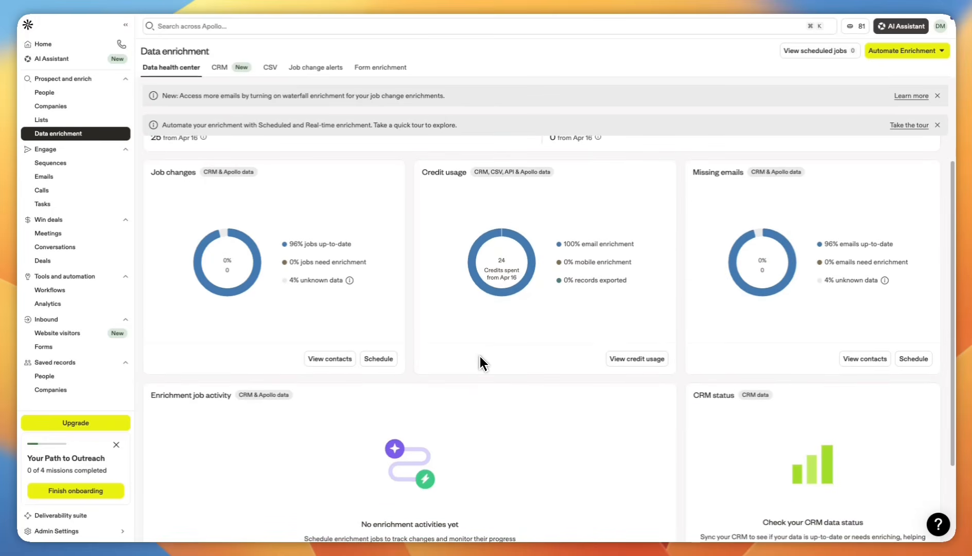
scroll(515, 358, up, 1)
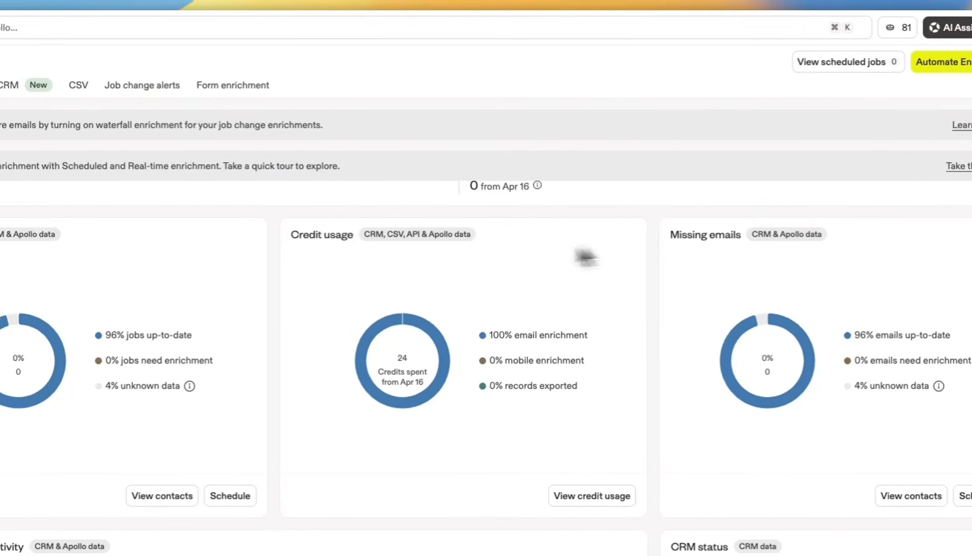
scroll(334, 412, down, 3)
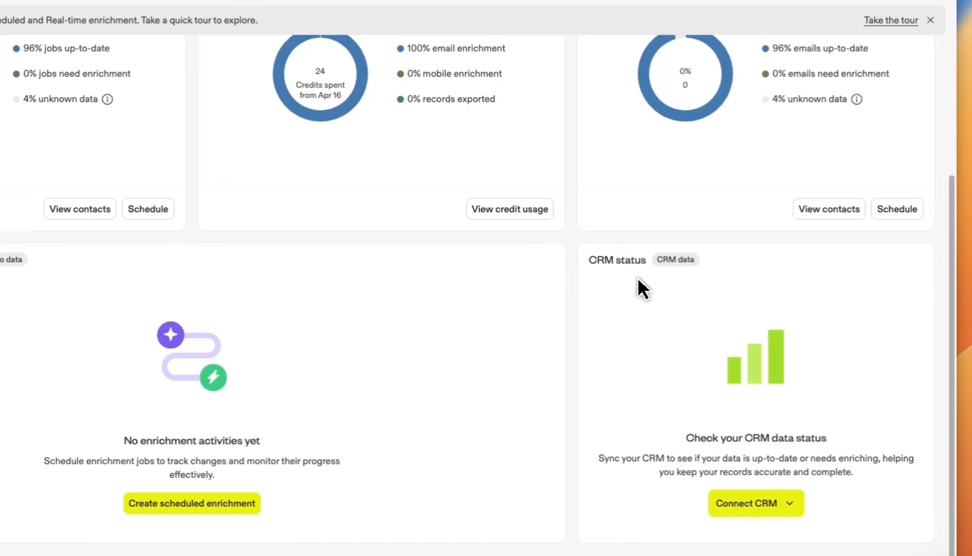
scroll(637, 278, up, 3)
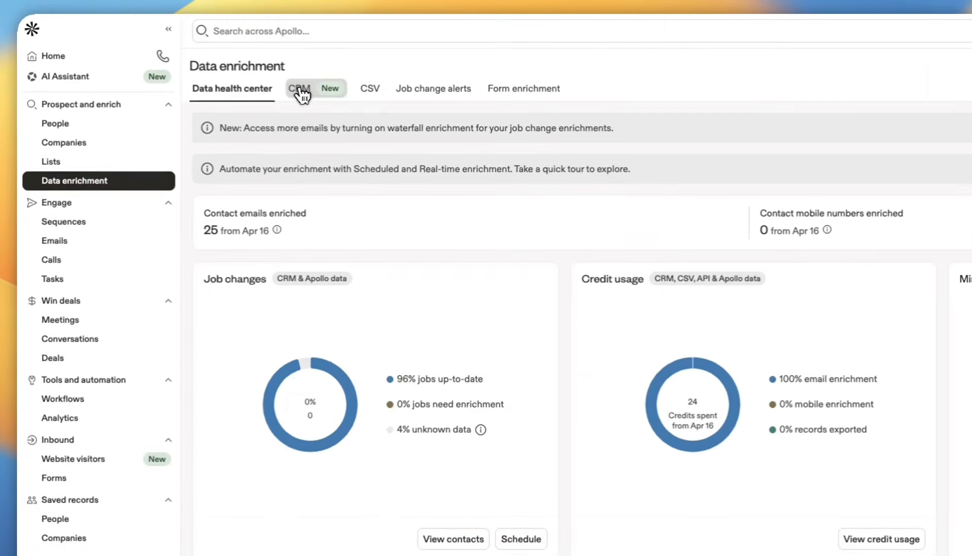
Step: Open the CRM enrichment page and read its description and the Salesforce and HubSpot connection options
click(303, 94)
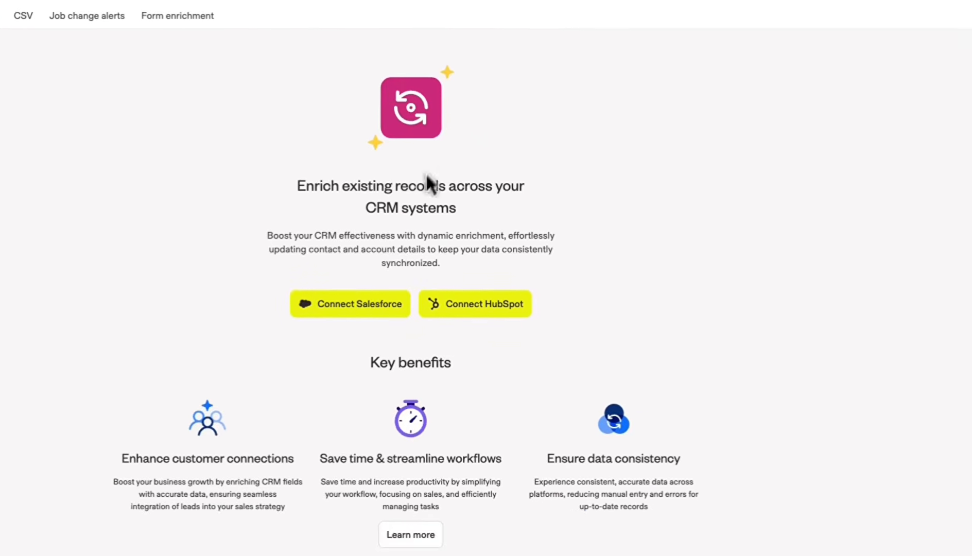
drag(353, 213, 543, 277)
click(592, 284)
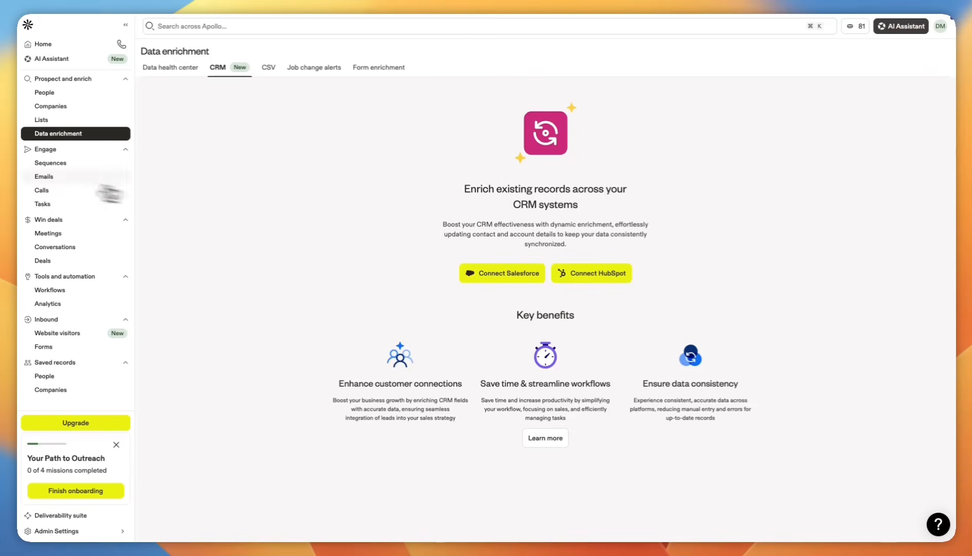
Step: Open the Sequences page, read the introduction to creating a first sequence and play the overview video
click(63, 164)
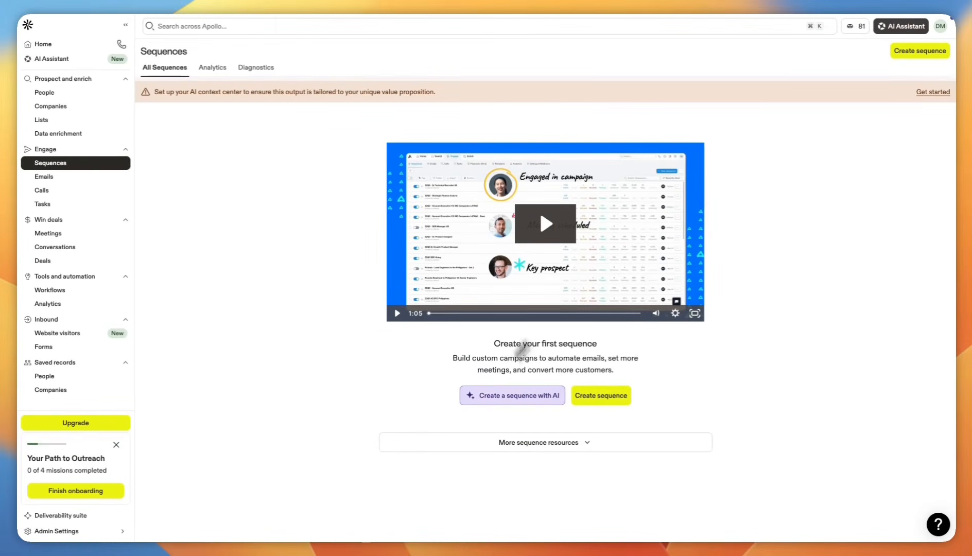
drag(647, 367, 501, 359)
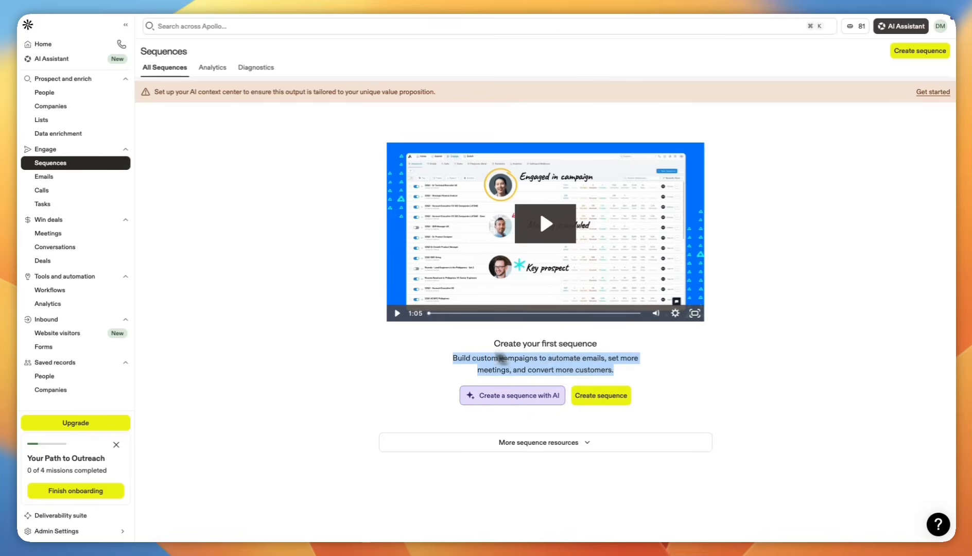
click(468, 345)
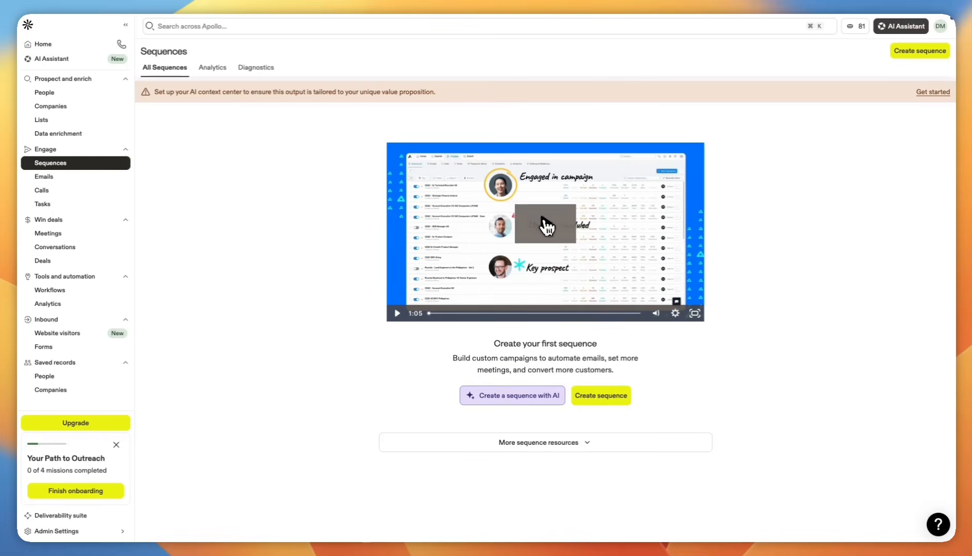
click(546, 222)
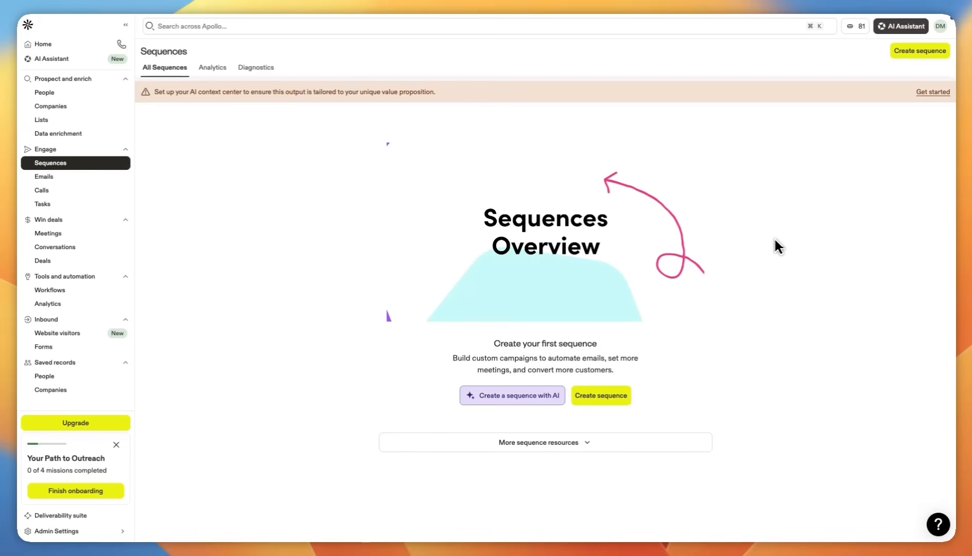
Step: Create a new sequence from the Job postings template in the signal-based targeting category
click(600, 397)
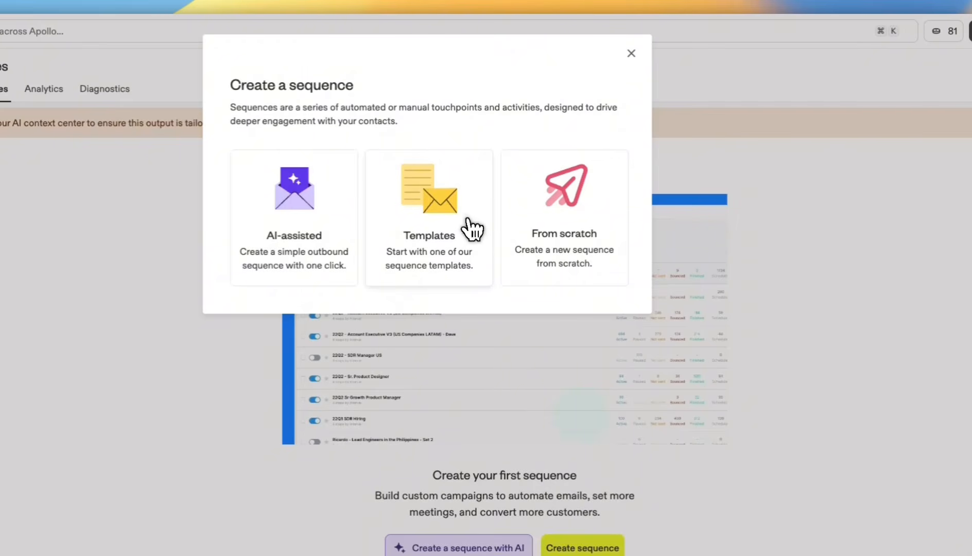
click(448, 233)
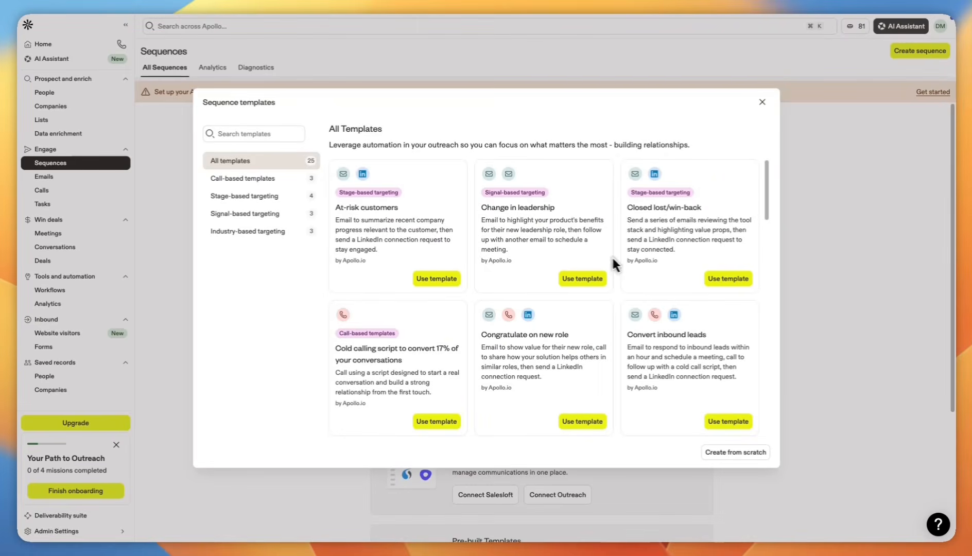
scroll(575, 309, down, 15)
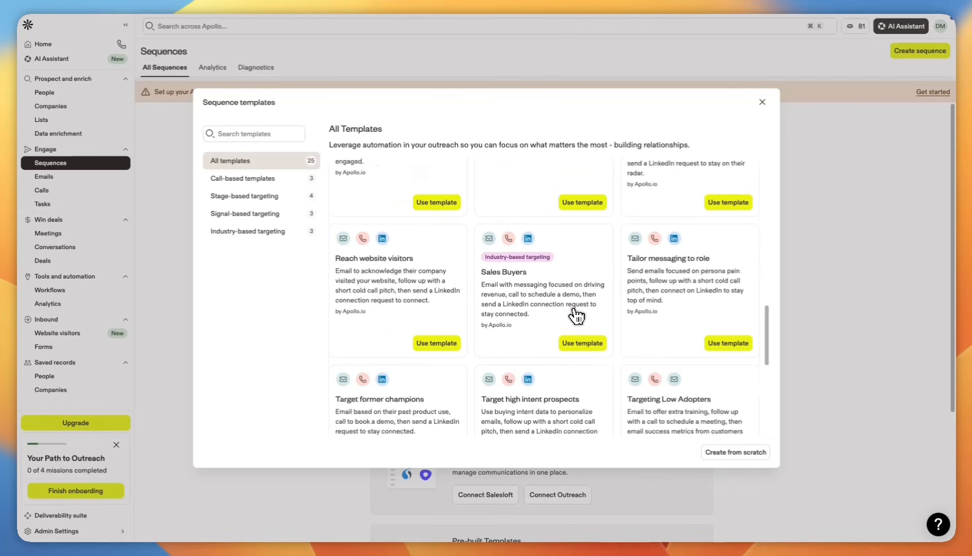
scroll(577, 315, up, 15)
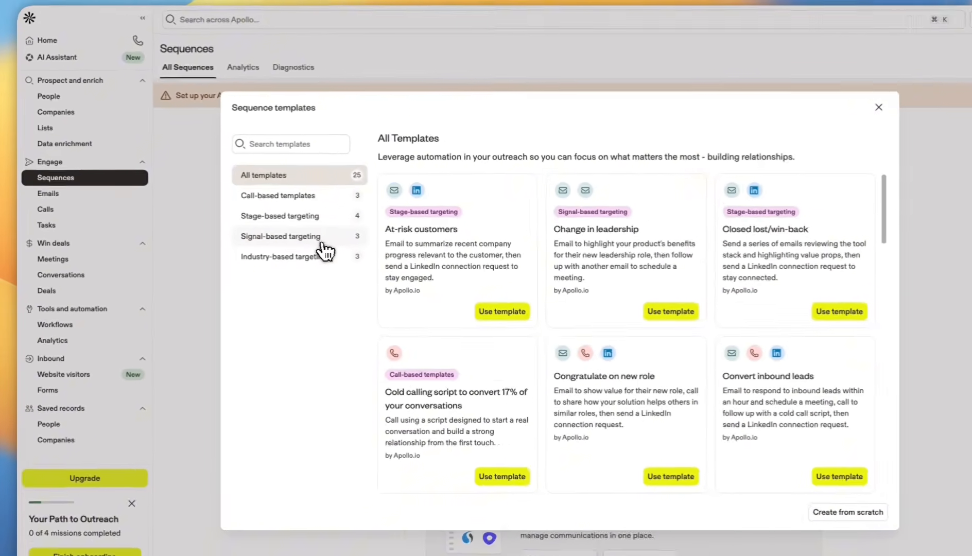
click(280, 214)
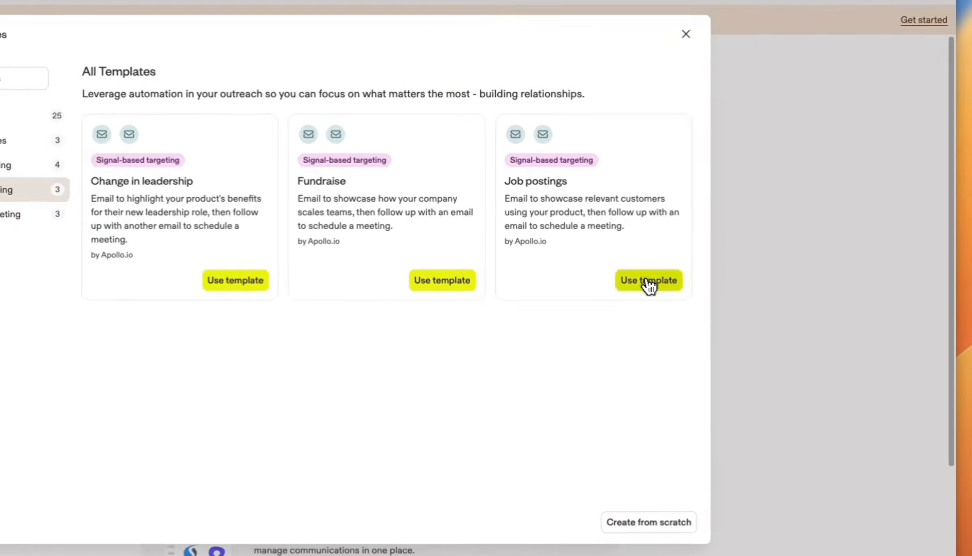
click(728, 278)
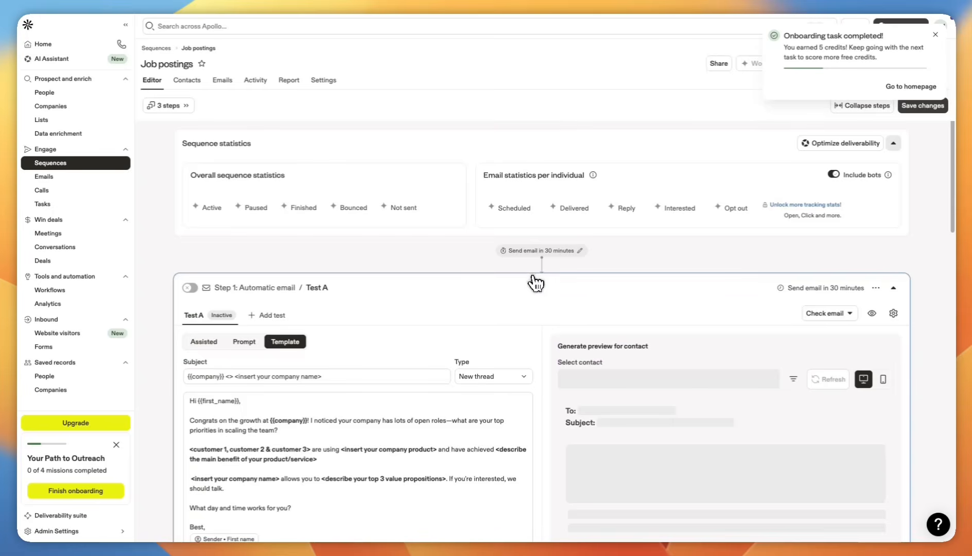
Step: Examine the Job postings sequence's statistics and the subject, body and contact preview of the Step 1 automatic email
scroll(483, 291, down, 3)
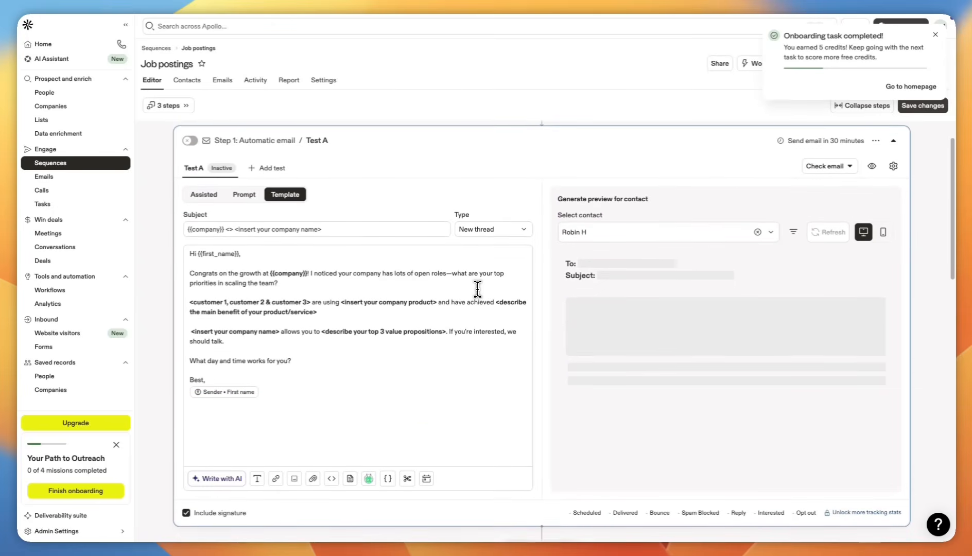
scroll(489, 273, up, 1)
scroll(490, 268, up, 3)
scroll(232, 286, down, 1)
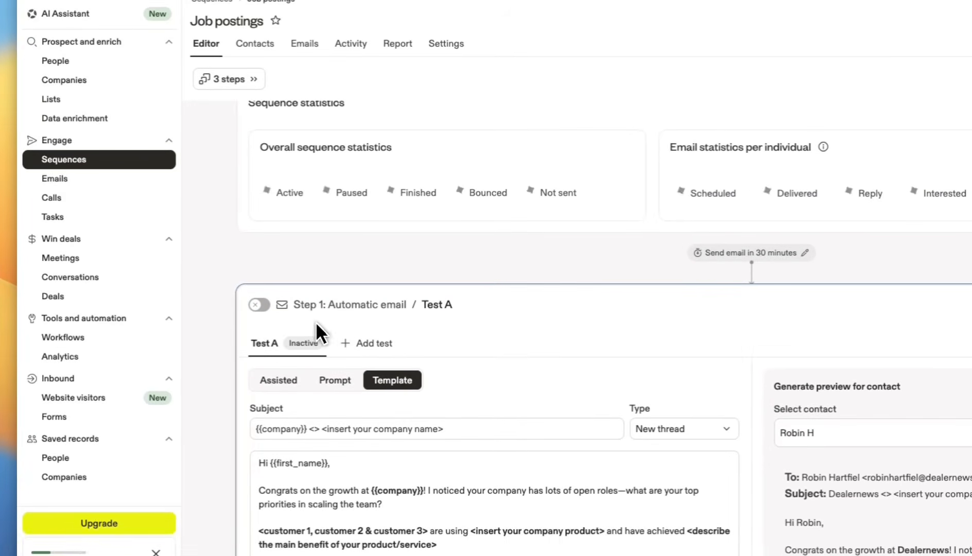
scroll(353, 321, down, 4)
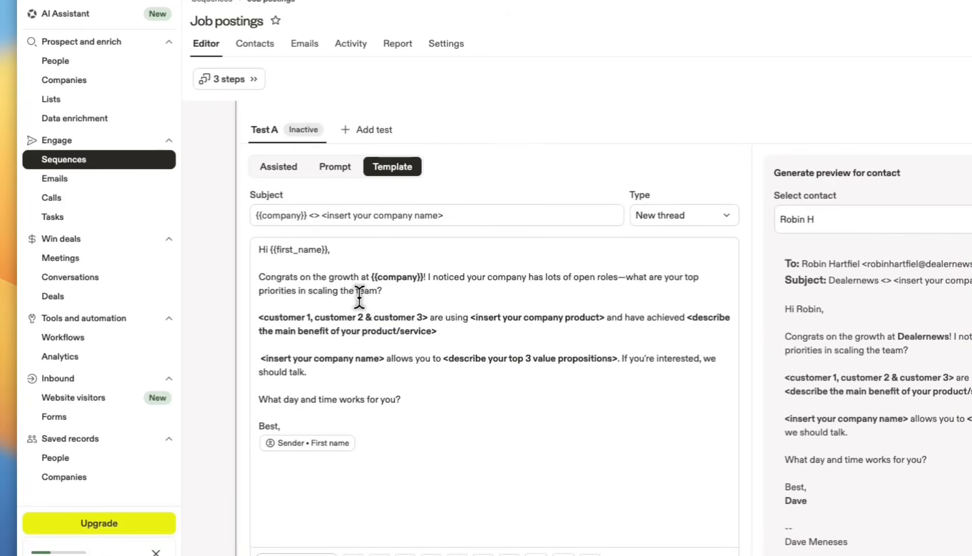
scroll(371, 164, up, 1)
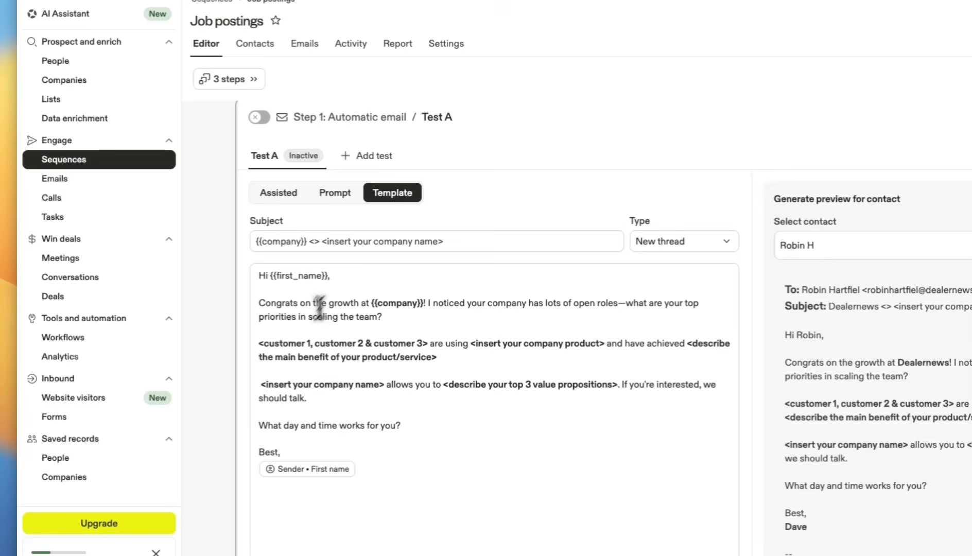
Step: Examine the templates of the Step 2 and Step 3 automatic follow-up emails in the Job postings sequence
scroll(370, 319, down, 10)
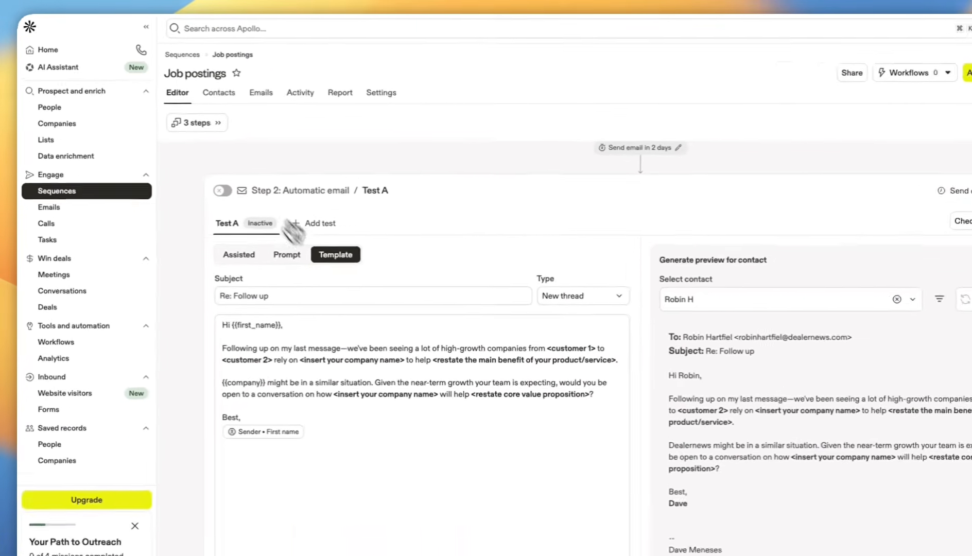
scroll(309, 409, down, 5)
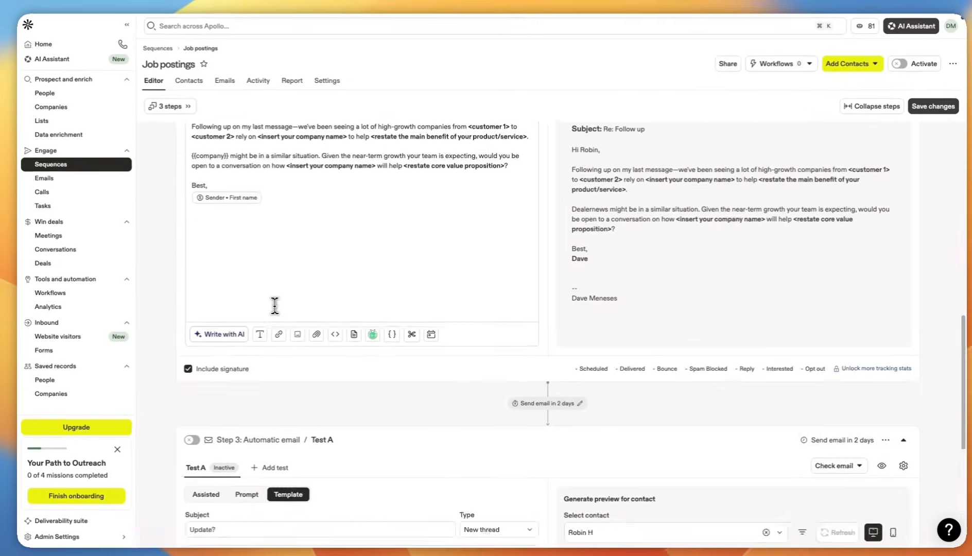
scroll(275, 305, down, 6)
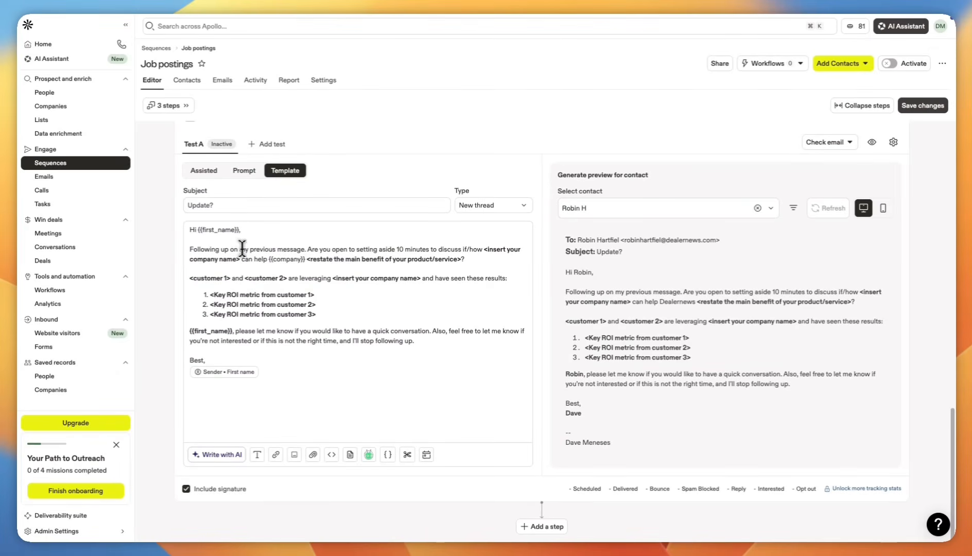
scroll(268, 237, up, 1)
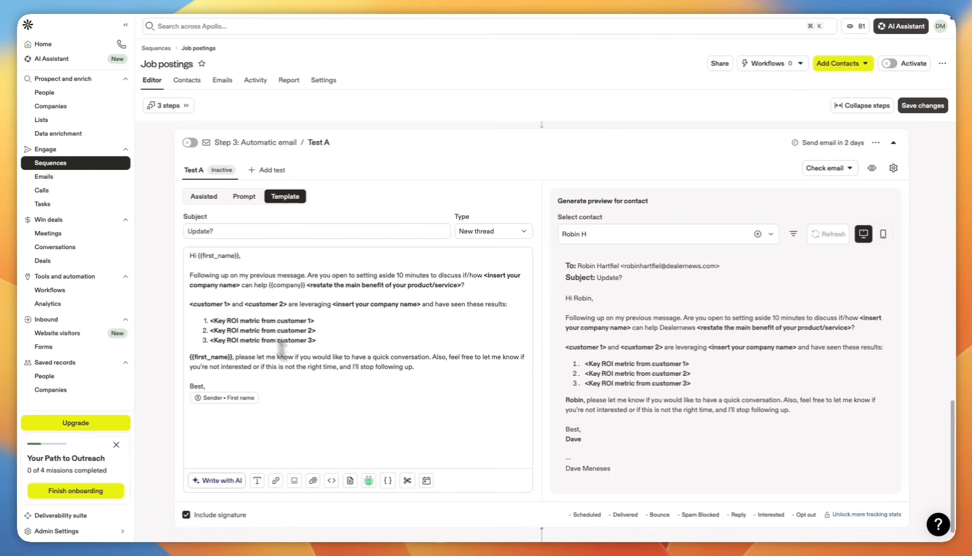
click(259, 311)
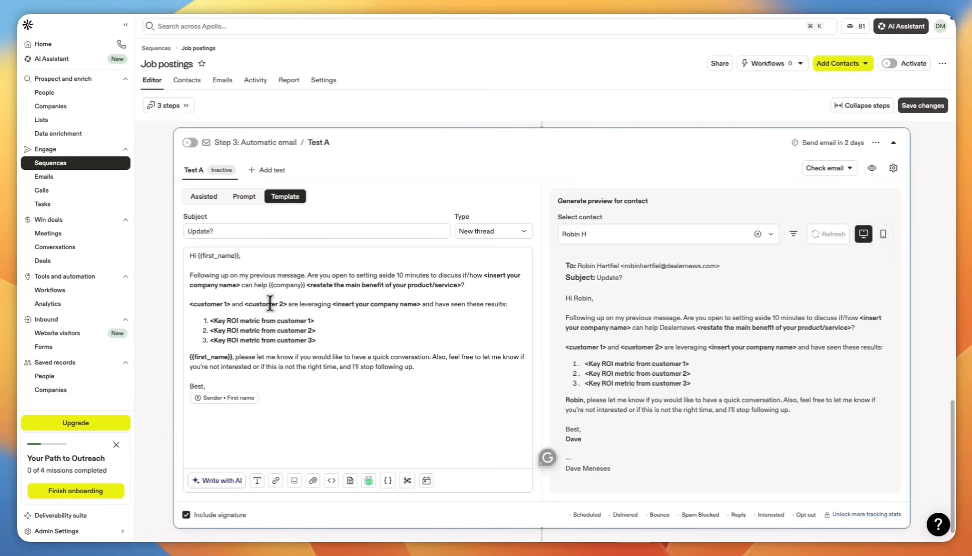
click(278, 304)
Step: Add the contacts from the APOLLO TUTORIAL list to the Job postings sequence, keeping the preset sending mailbox
scroll(569, 307, up, 15)
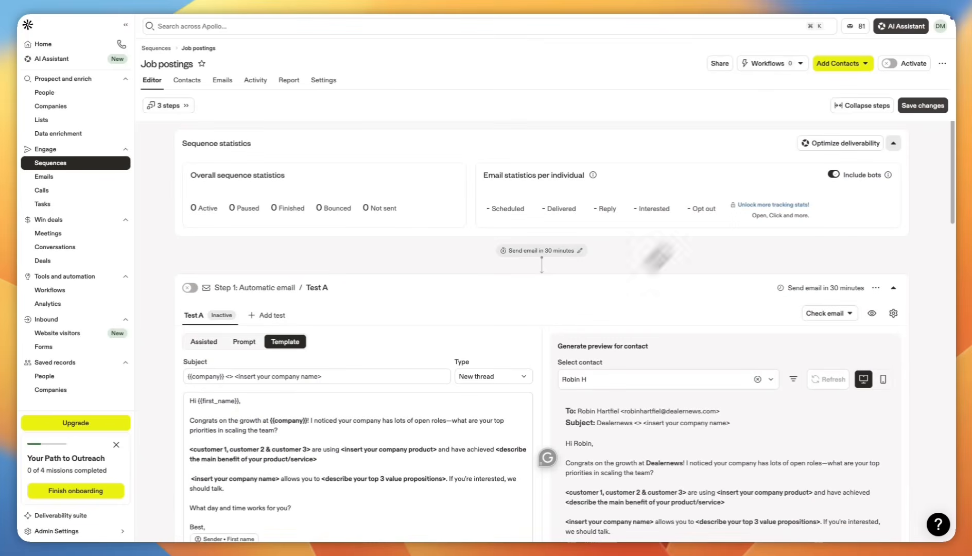
click(851, 65)
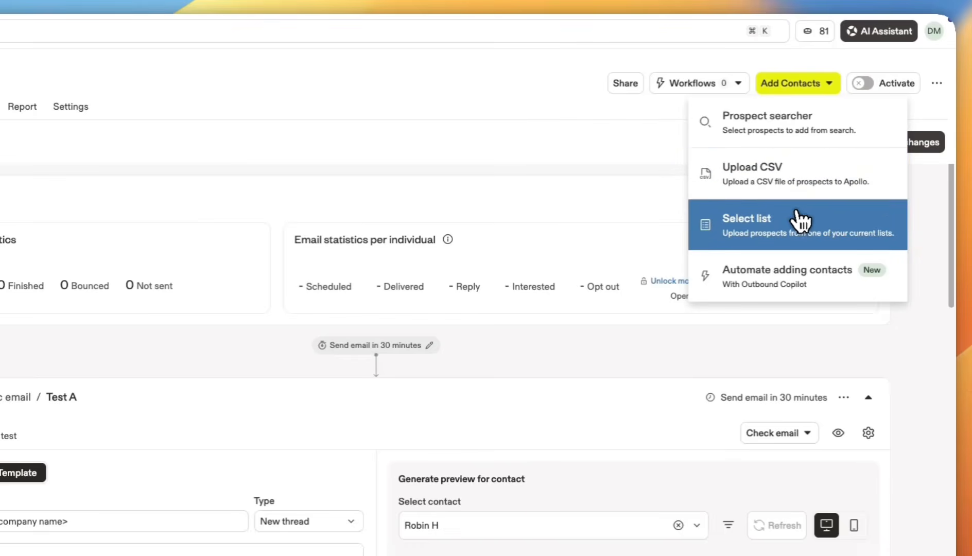
click(793, 228)
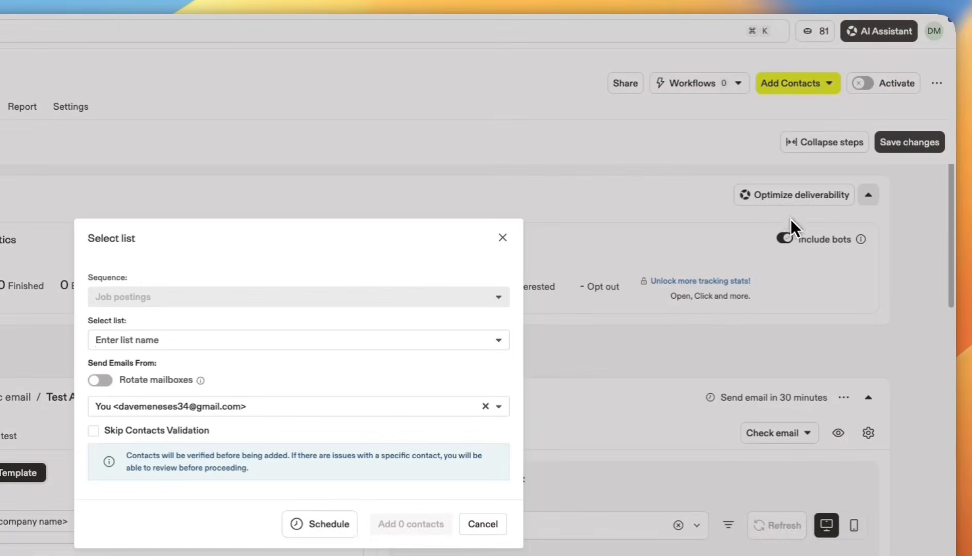
click(308, 341)
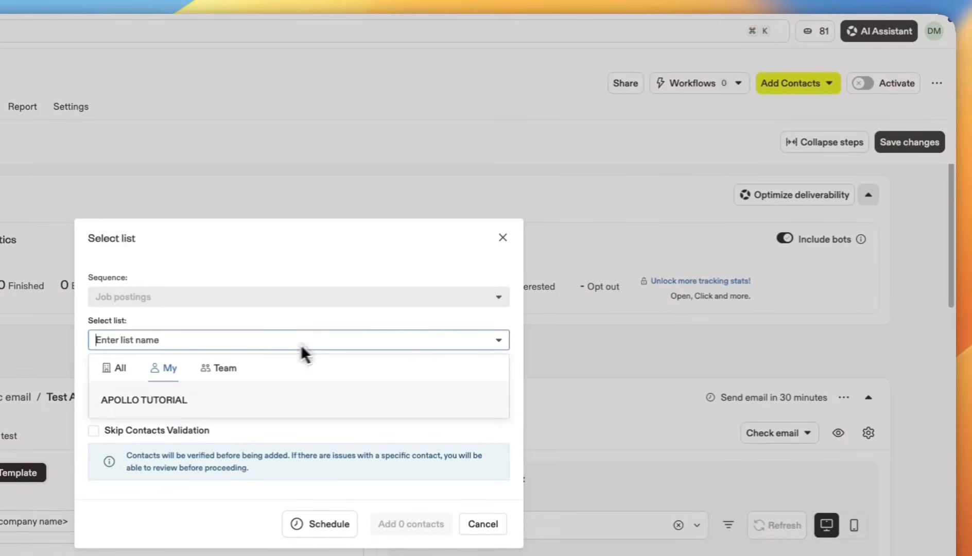
click(288, 400)
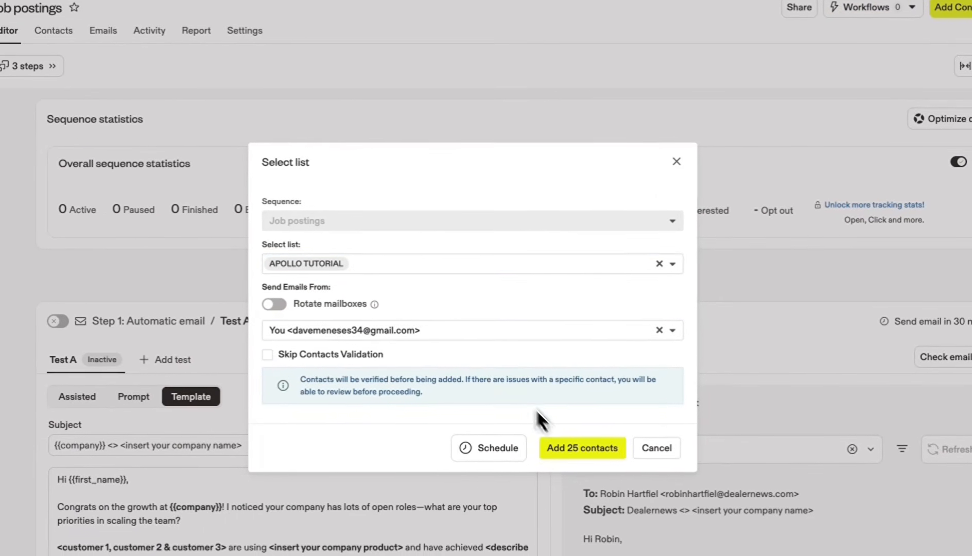
click(581, 447)
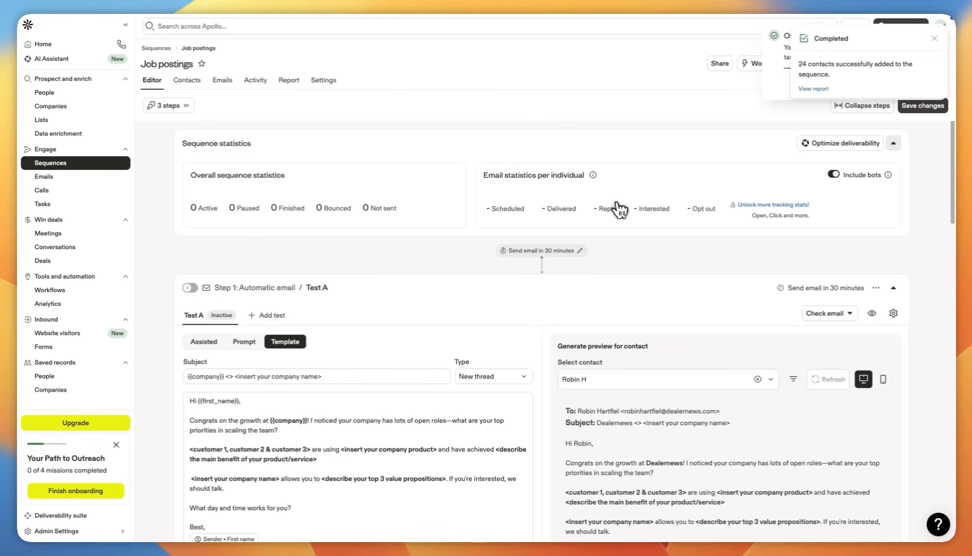
Step: Examine the step types that can be added after Step 3, from emails and phone calls to LinkedIn actions, without adding one
scroll(552, 304, down, 13)
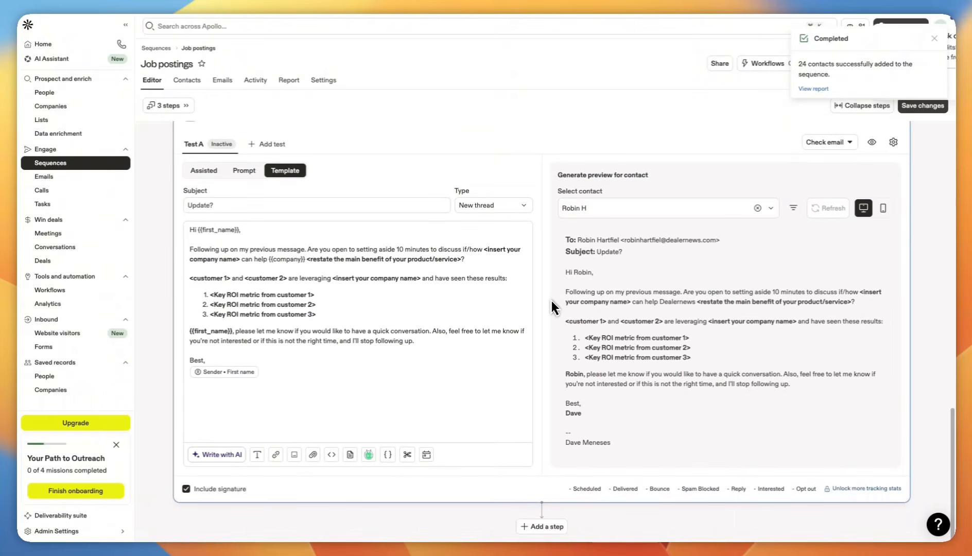
click(549, 527)
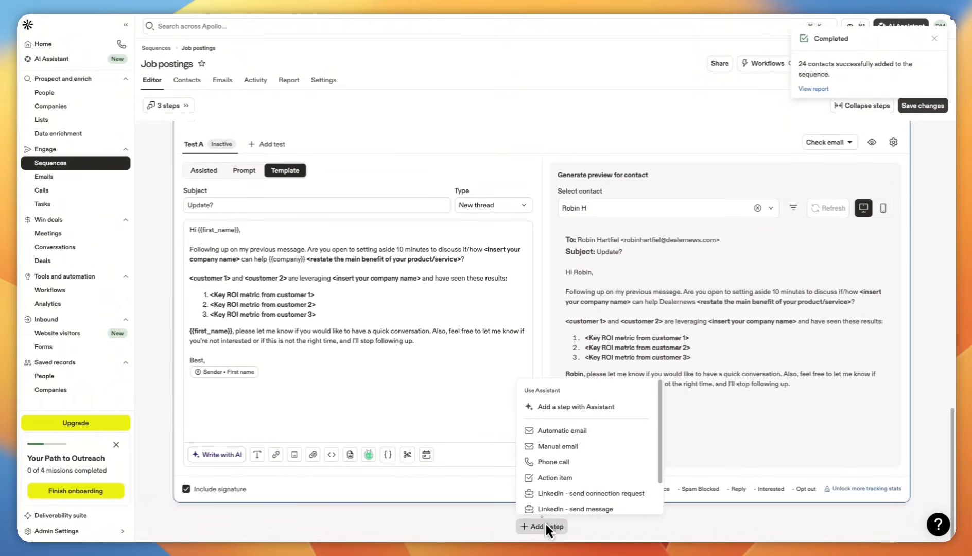
click(587, 531)
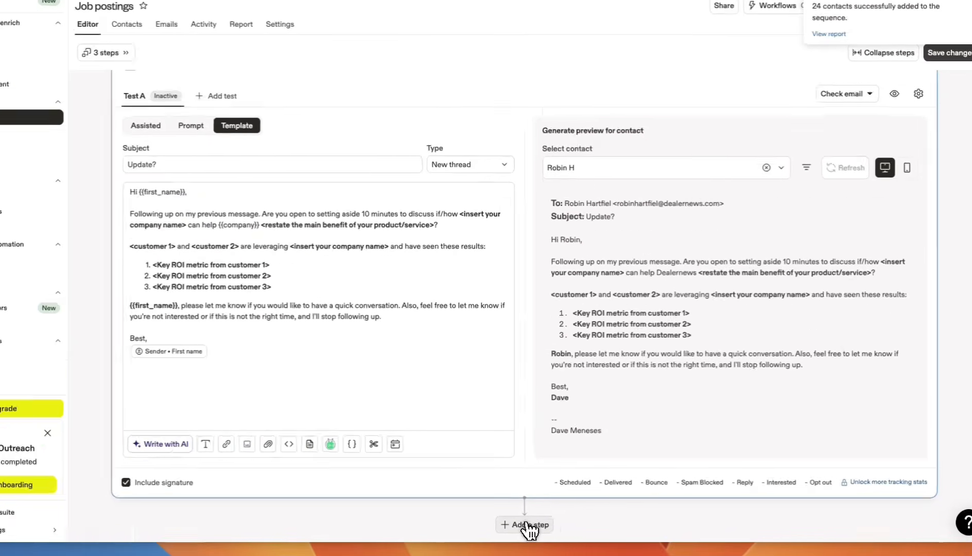
click(490, 521)
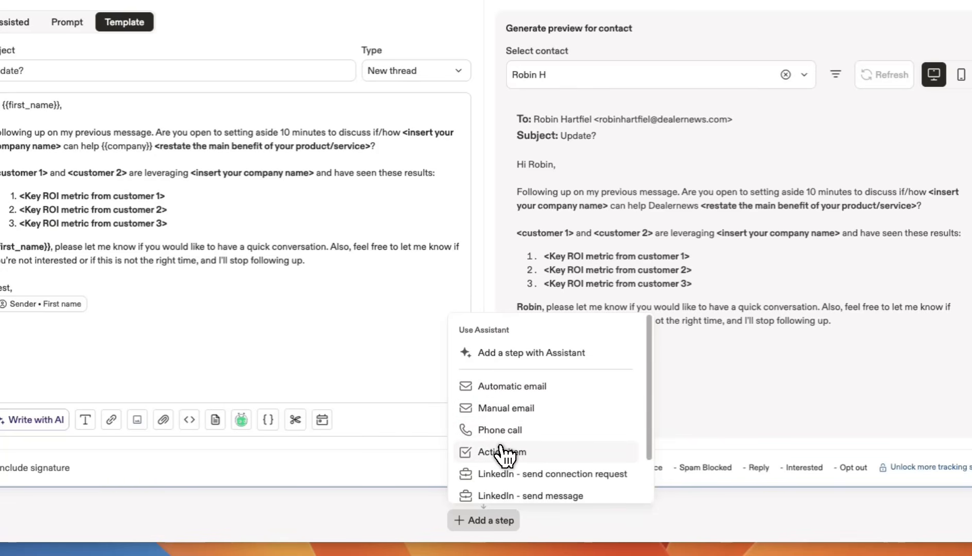
scroll(499, 455, down, 2)
scroll(512, 462, up, 2)
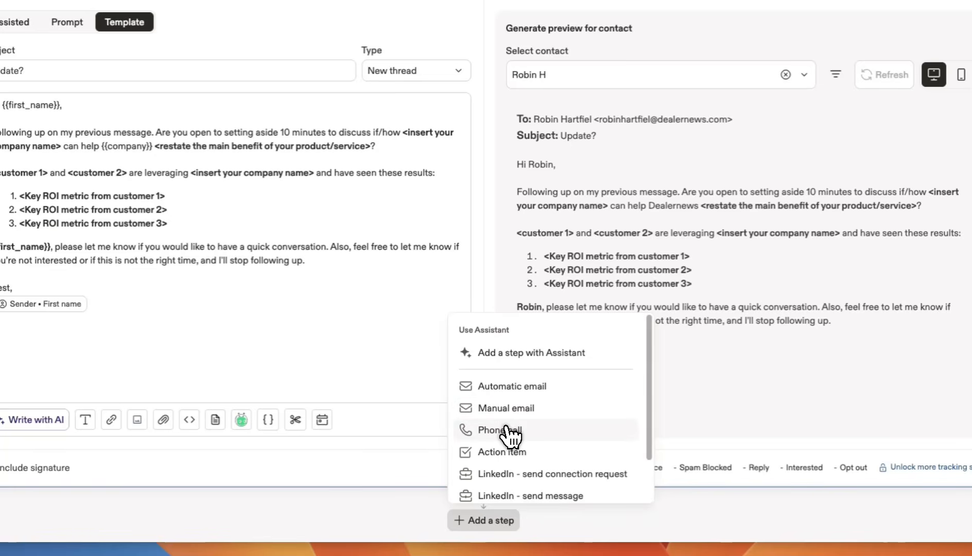
scroll(516, 451, down, 1)
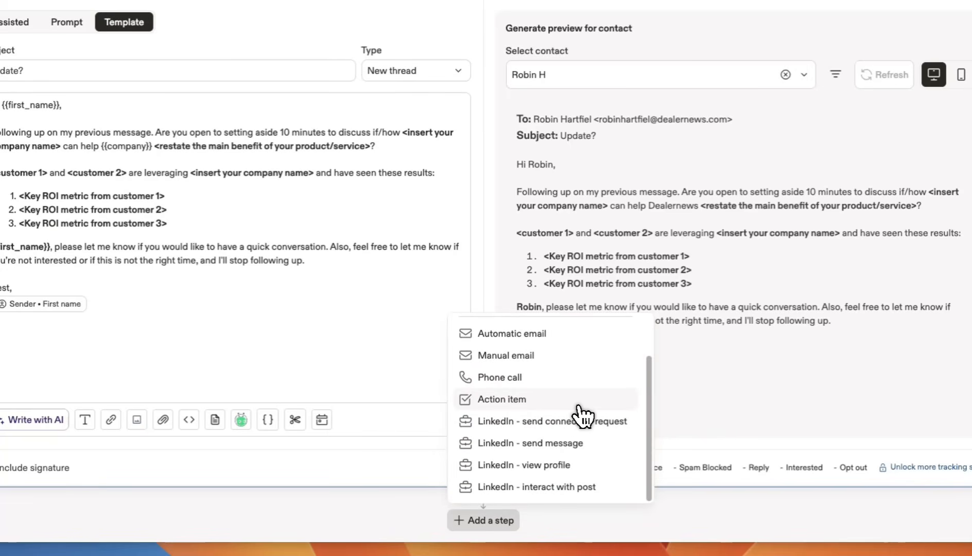
click(740, 367)
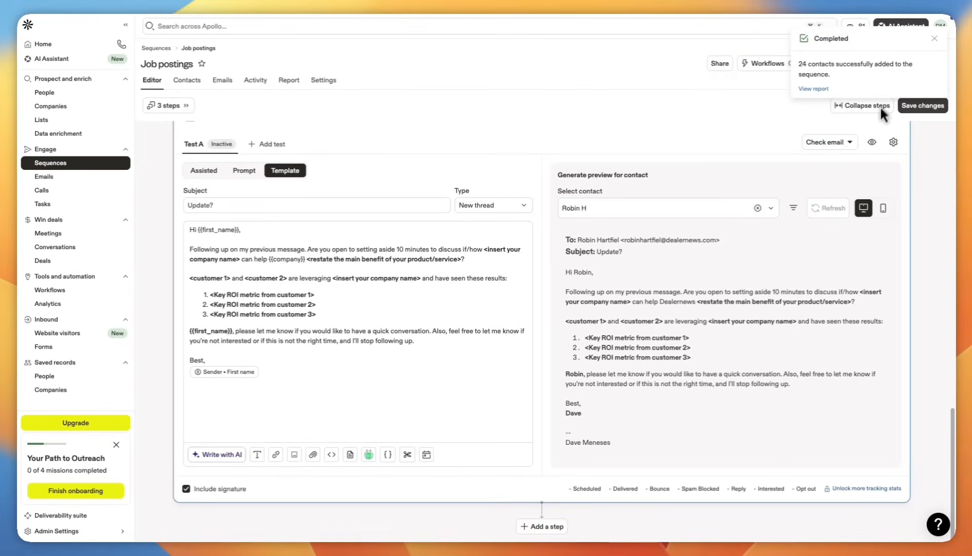
Step: Dismiss the completion notice and save the changes to the Job postings sequence
click(933, 39)
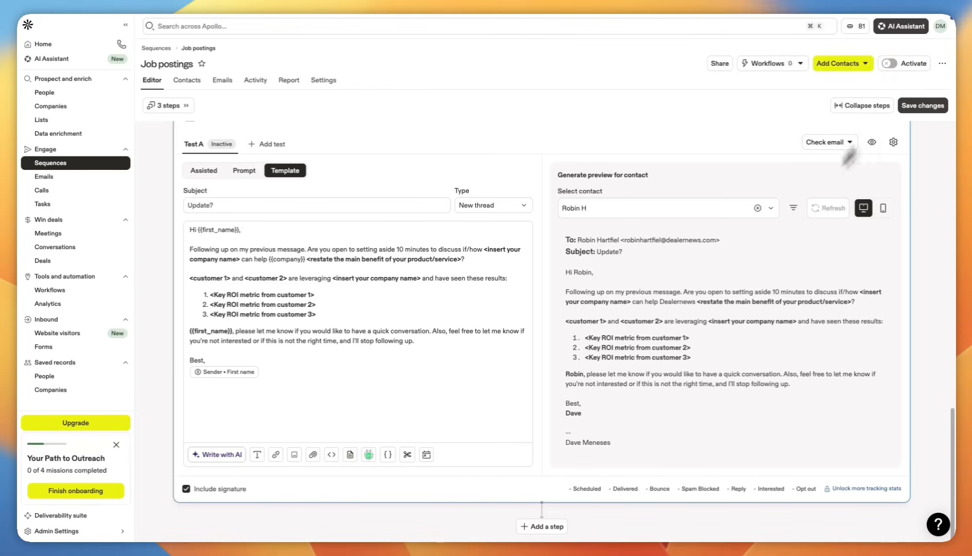
scroll(615, 332, up, 8)
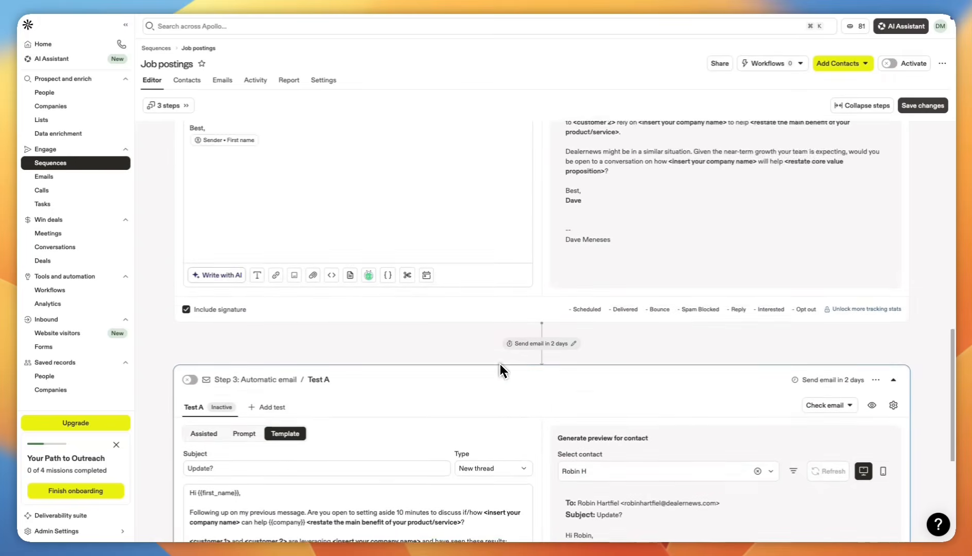
scroll(510, 329, up, 10)
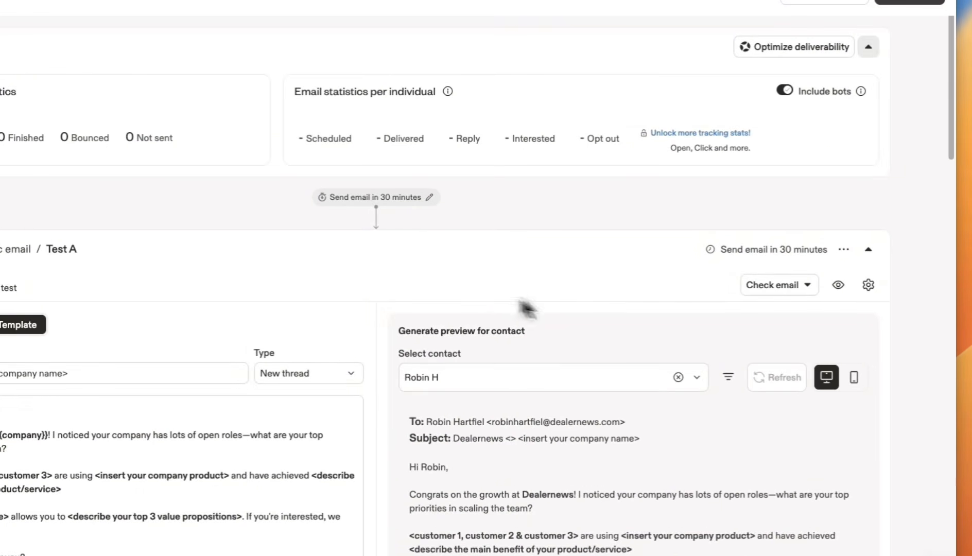
click(913, 147)
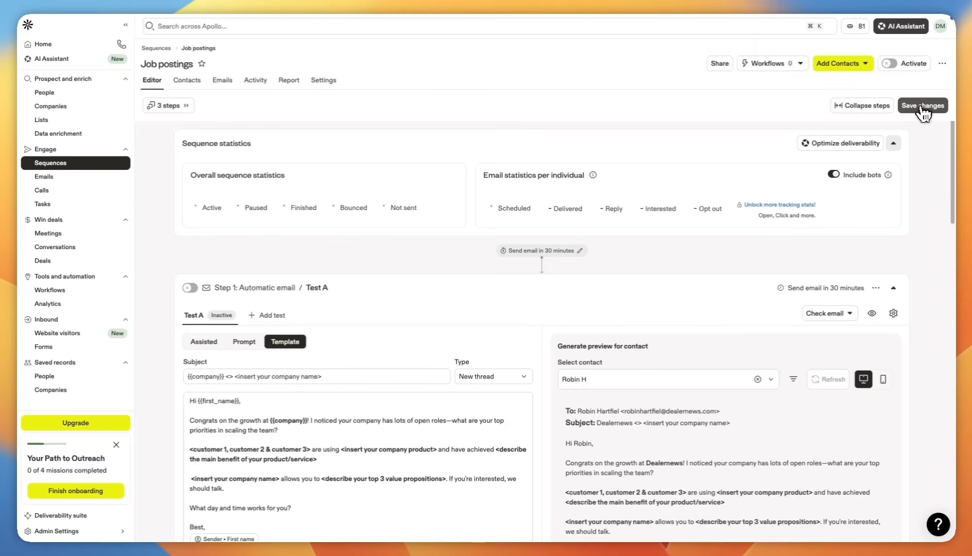
click(921, 106)
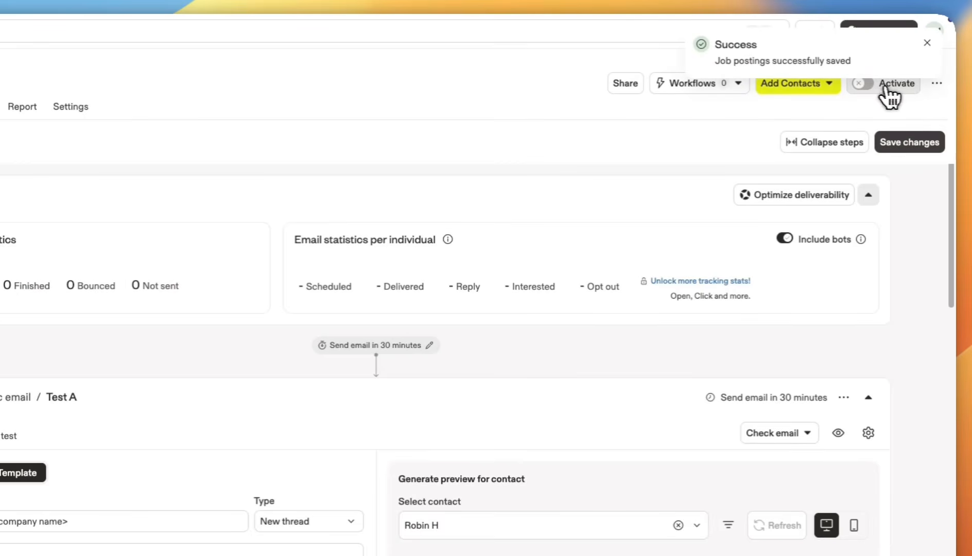
Step: Activate the Job postings sequence despite its turned-off steps and close the upgrade offer
click(865, 86)
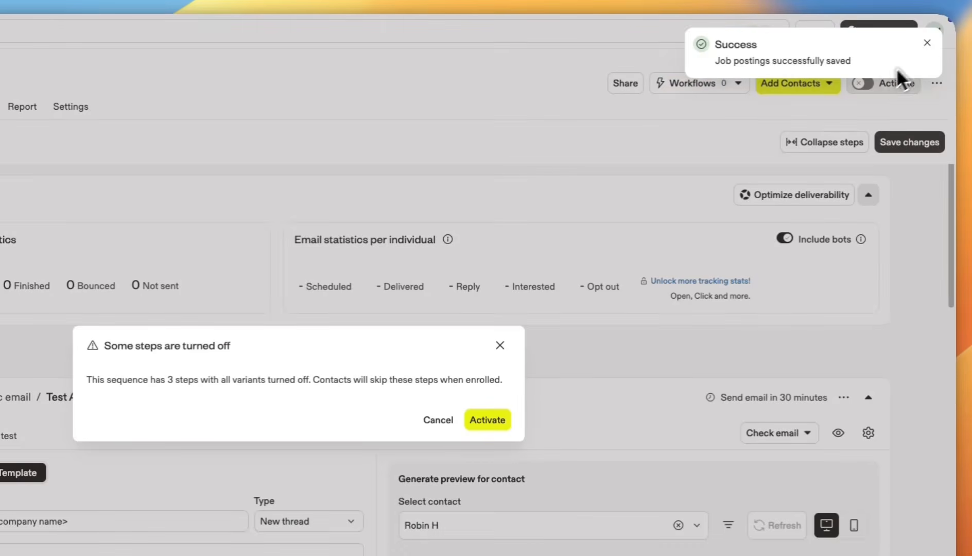
click(926, 44)
click(485, 419)
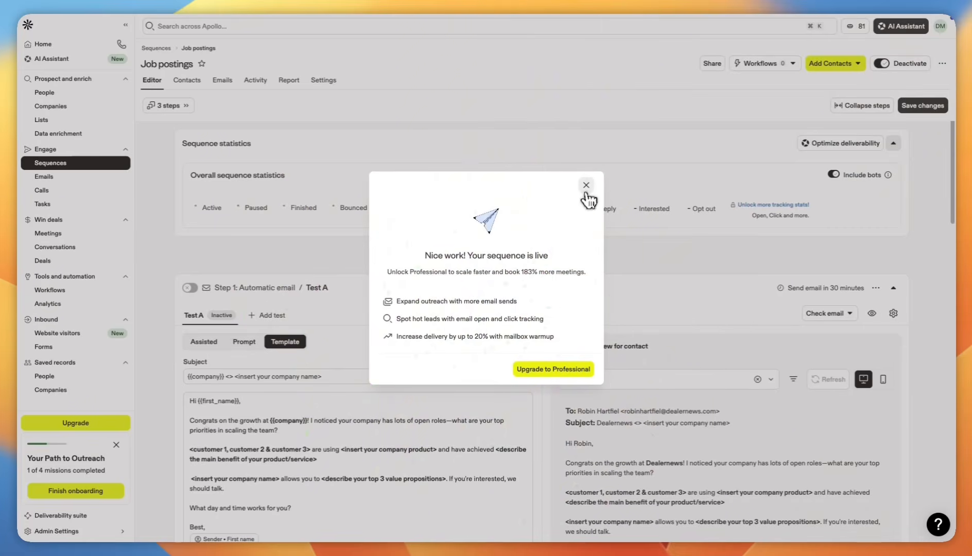
click(581, 190)
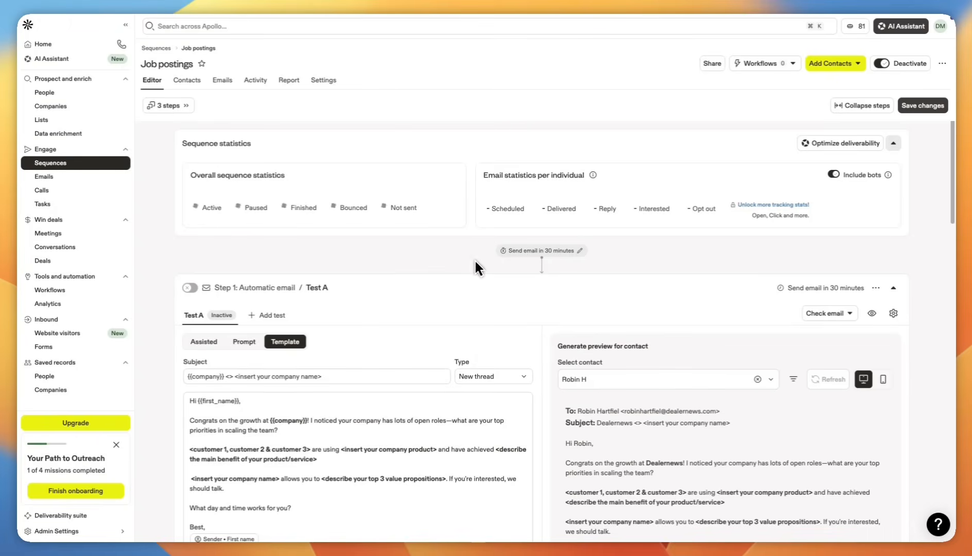
Step: Open the Emails page, review the inbox views and filters, and filter the emails to include the Job postings sequence
click(98, 178)
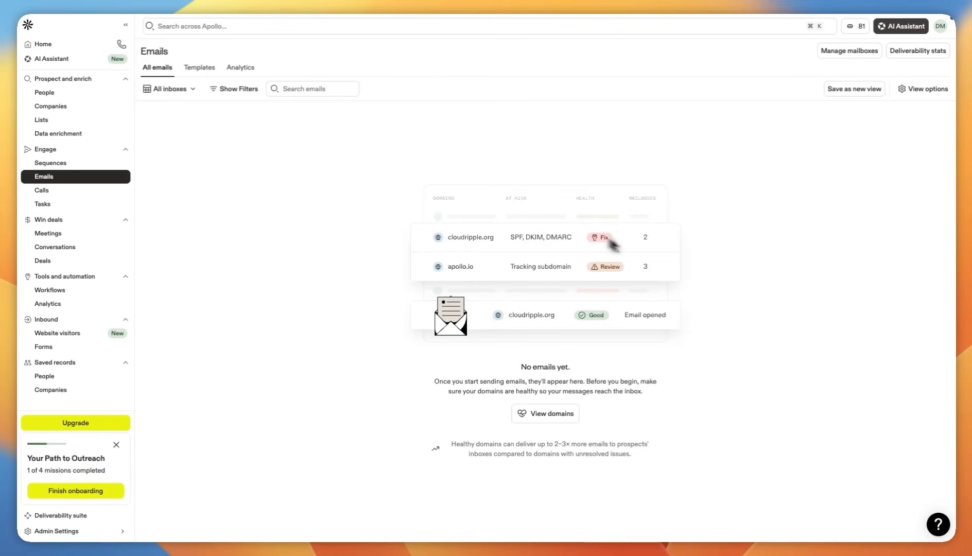
click(176, 89)
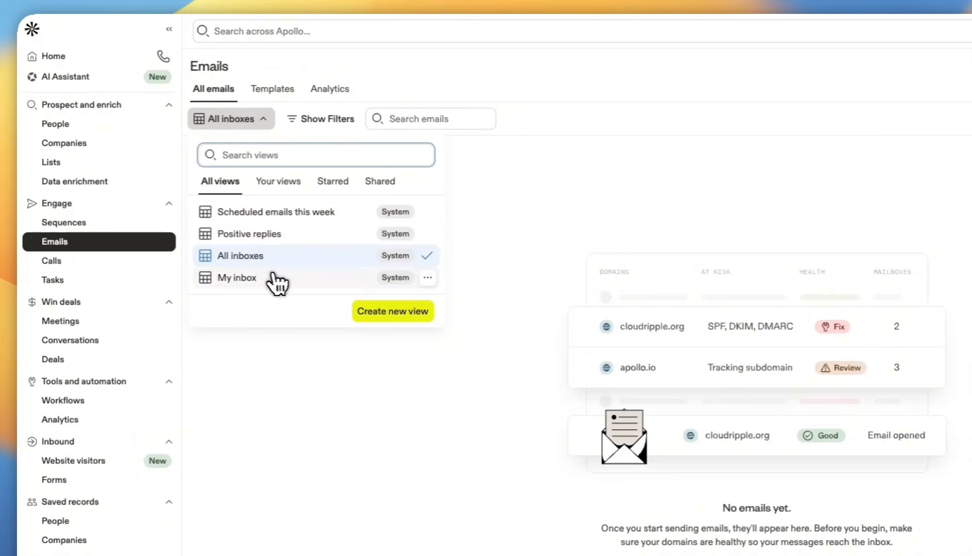
click(323, 122)
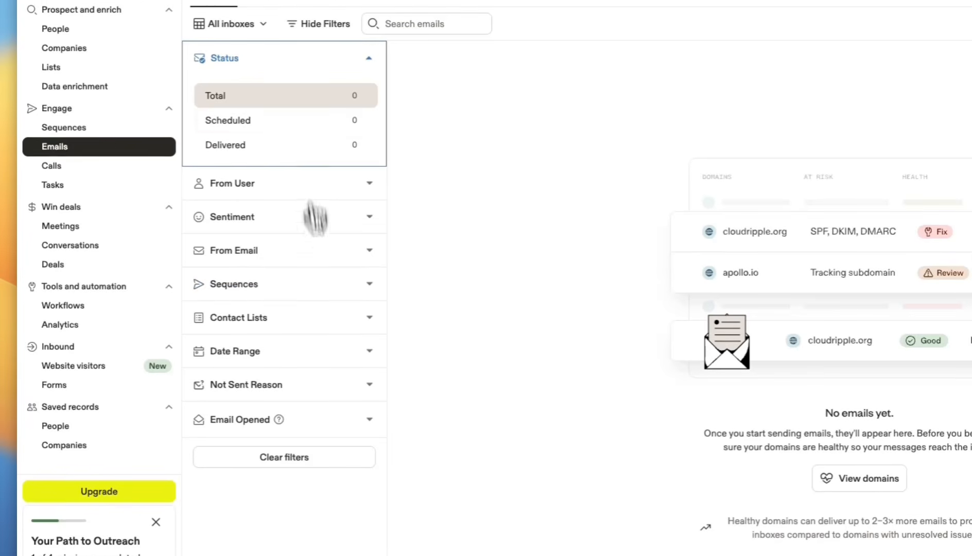
click(317, 302)
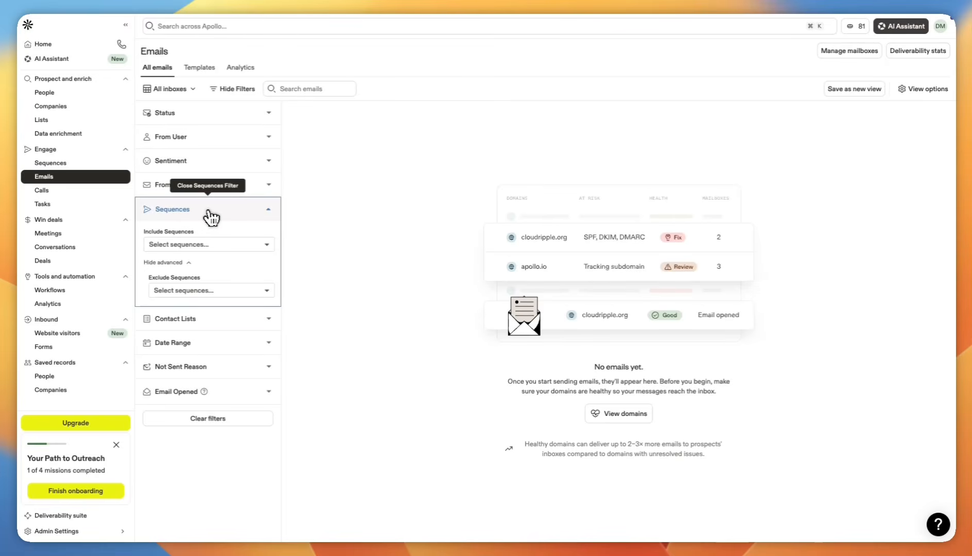
click(206, 244)
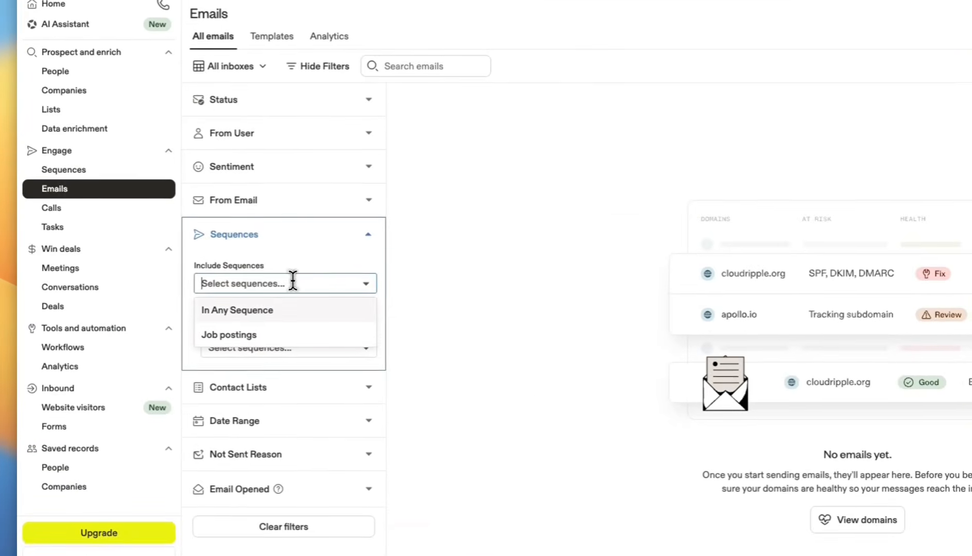
click(273, 336)
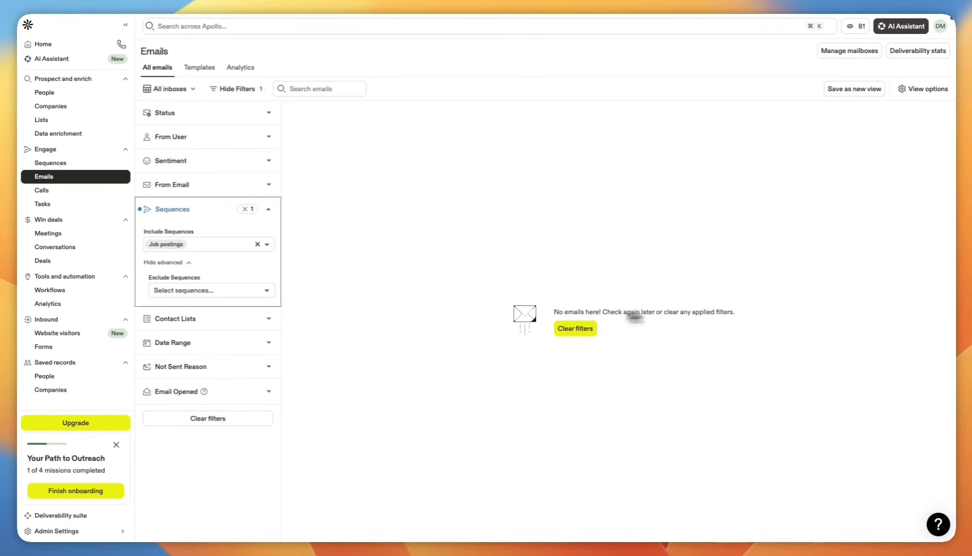
drag(551, 310, 661, 332)
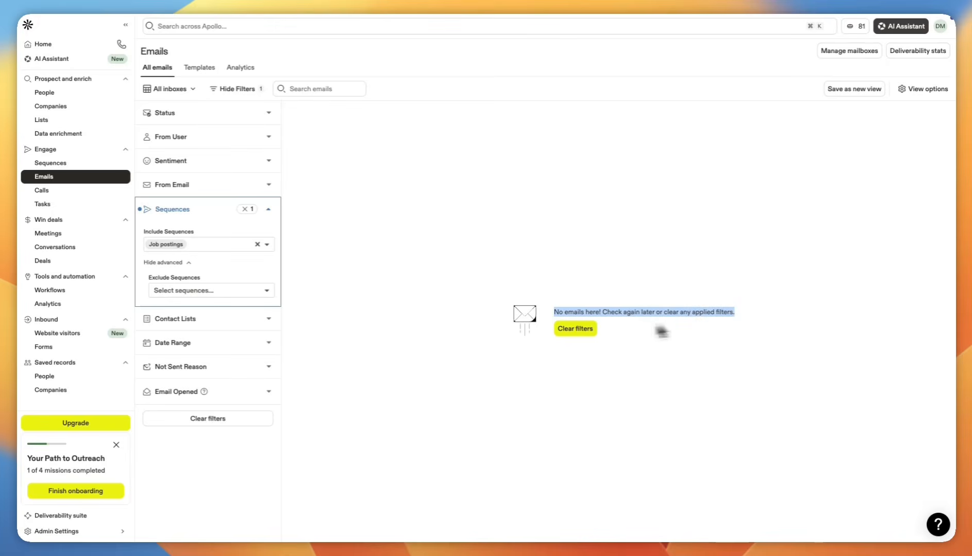
click(652, 325)
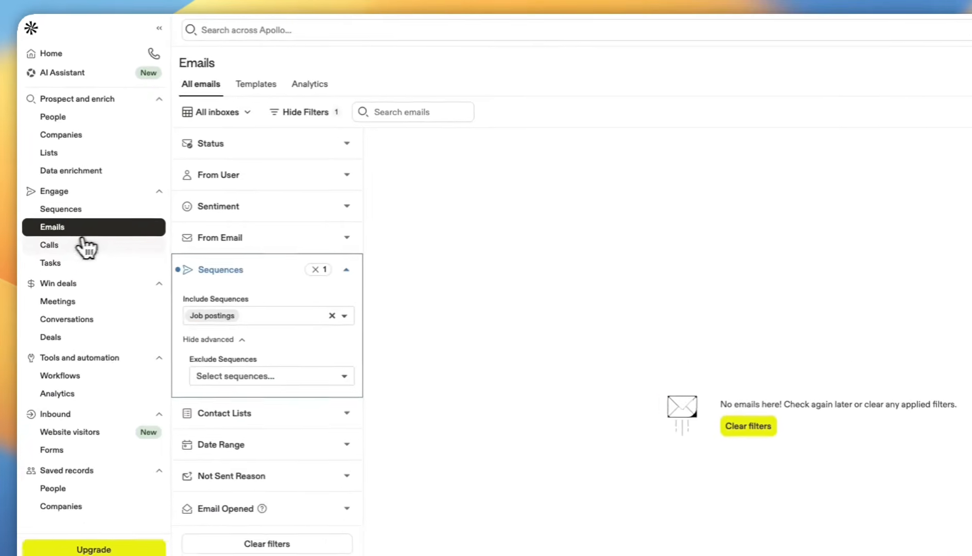
Step: Open the Calls page and read its introduction to calling contacts
click(64, 190)
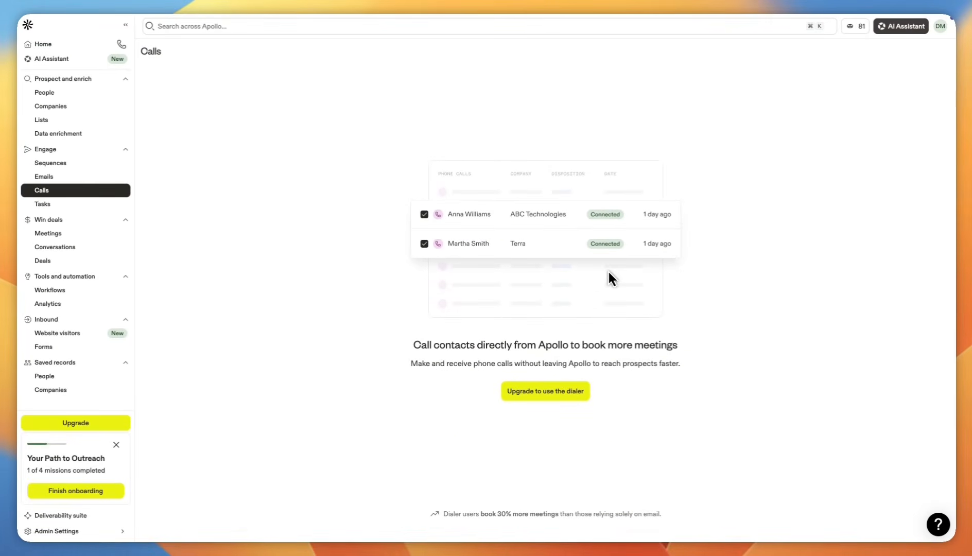
Step: Read the Calls page headline, and review the new task form on the Tasks page without creating a task
drag(413, 340, 681, 367)
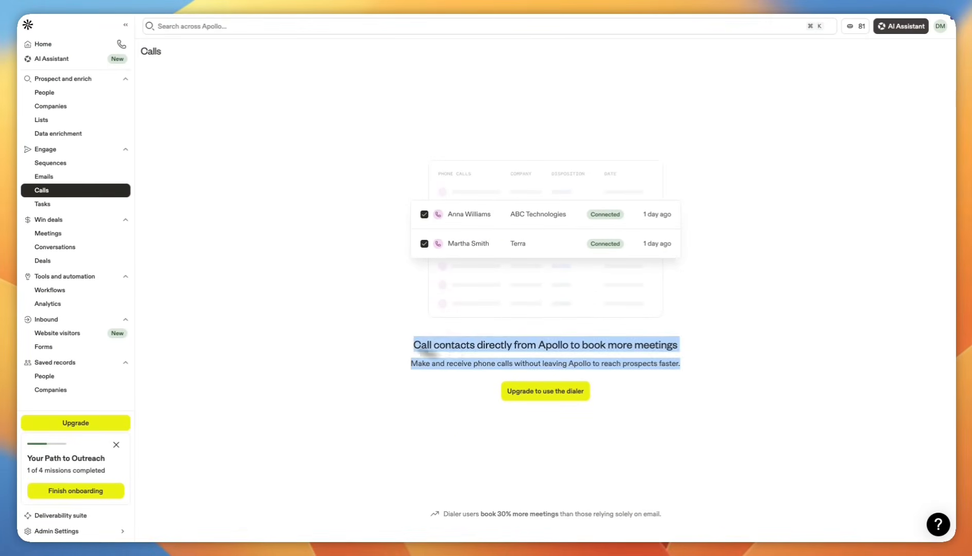
click(744, 382)
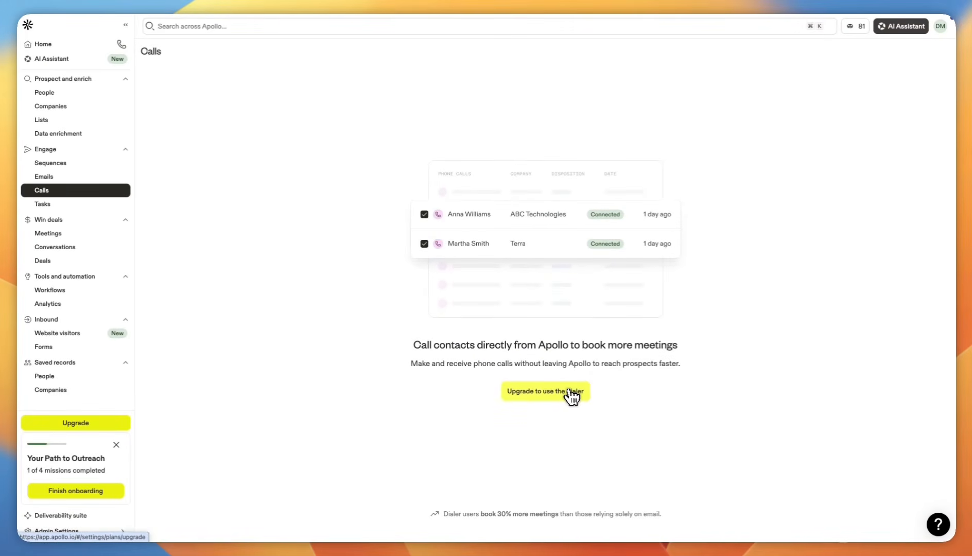
click(87, 204)
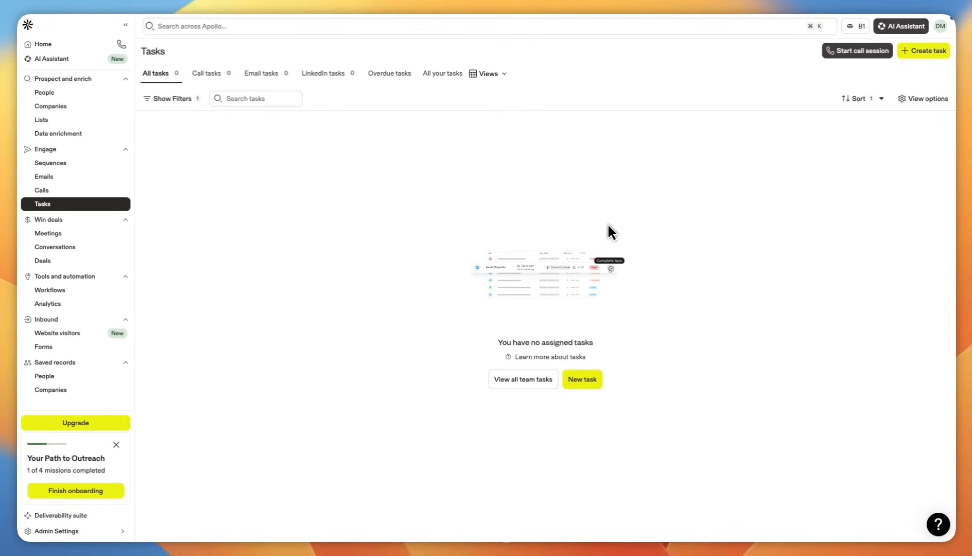
click(923, 51)
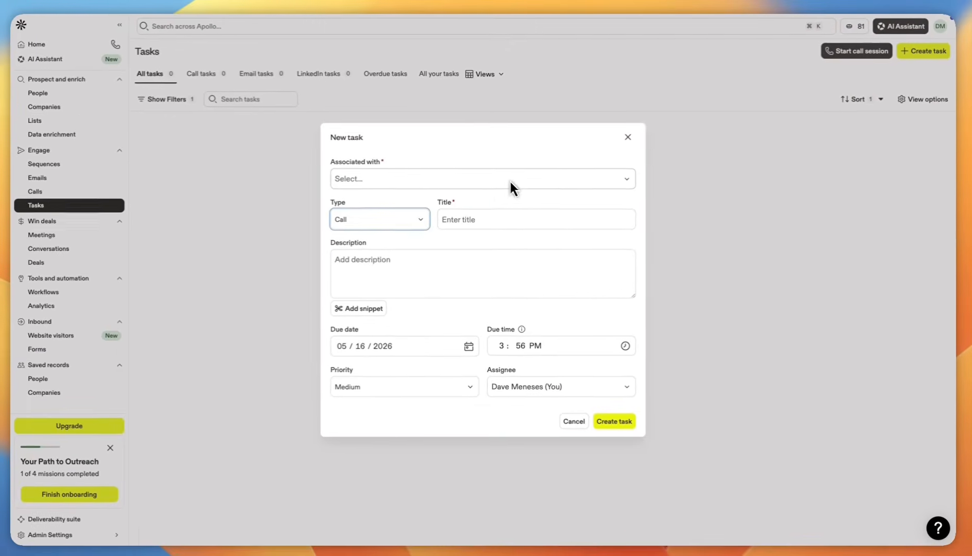
click(196, 248)
click(511, 250)
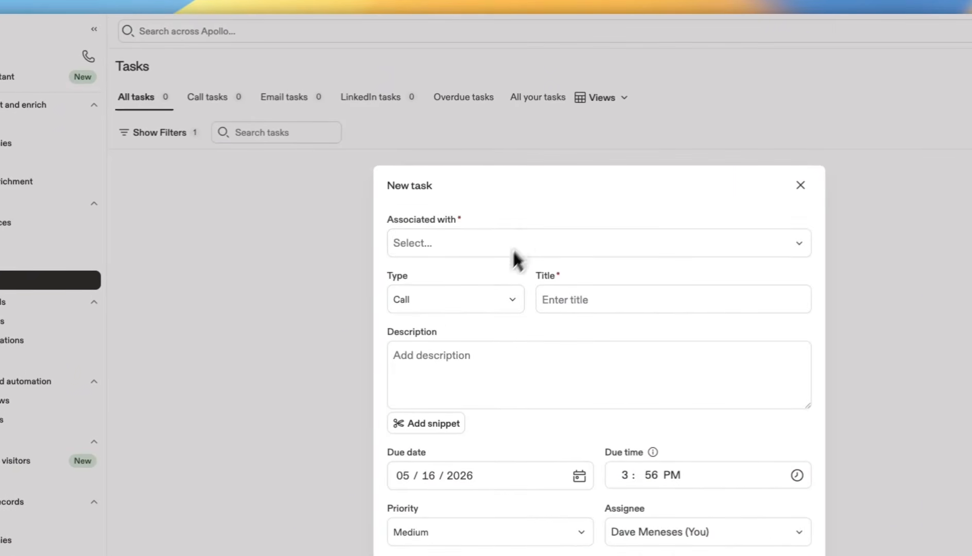
click(587, 295)
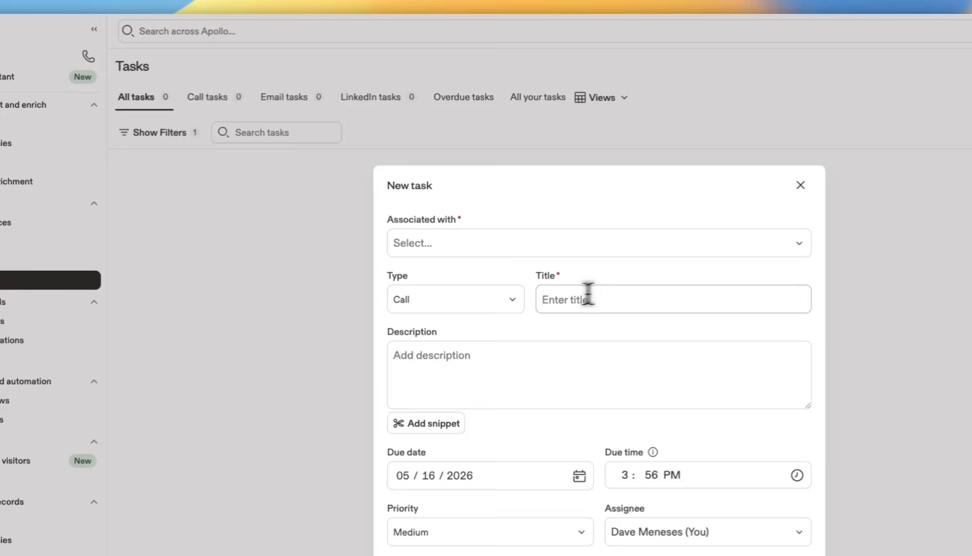
click(504, 366)
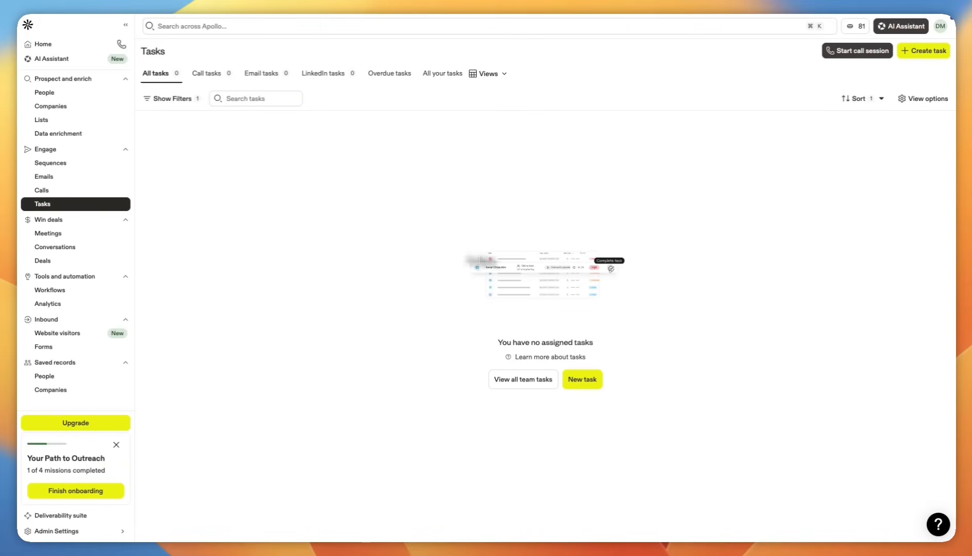
Step: Open the Meetings page and examine the setup form for a new single-host meeting
click(57, 233)
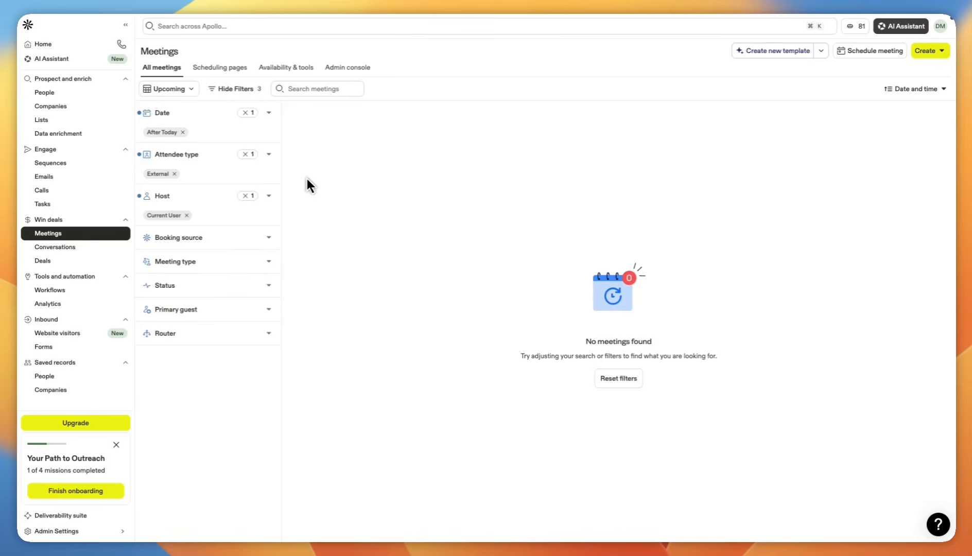
click(927, 50)
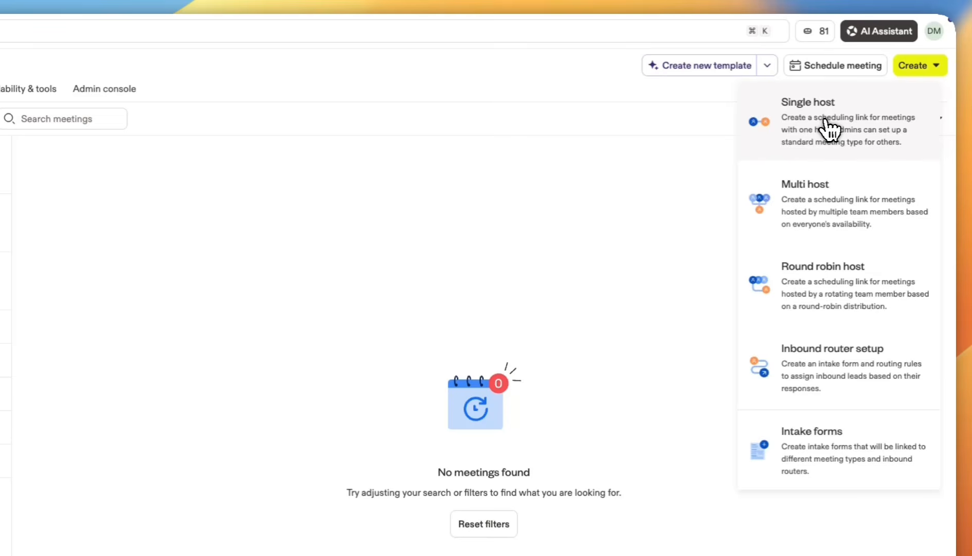
click(824, 121)
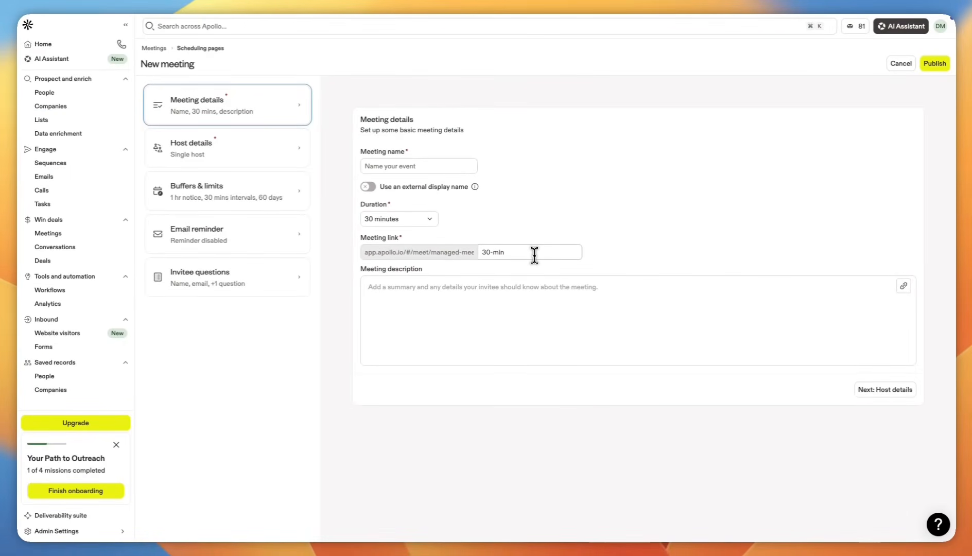
Step: Open the Conversations page and read its introduction to recording, transcribing and analyzing video call meetings
click(98, 247)
click(587, 311)
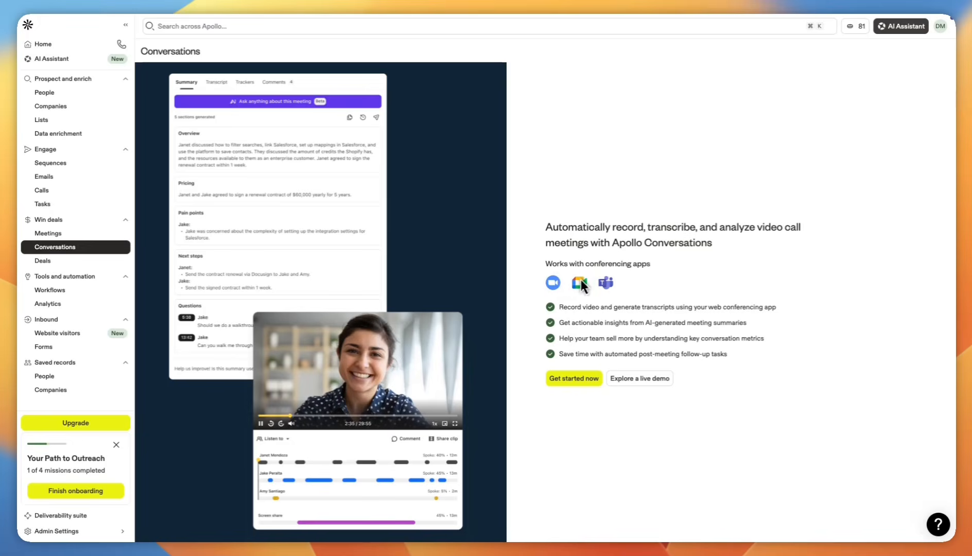
drag(548, 228, 720, 245)
click(738, 250)
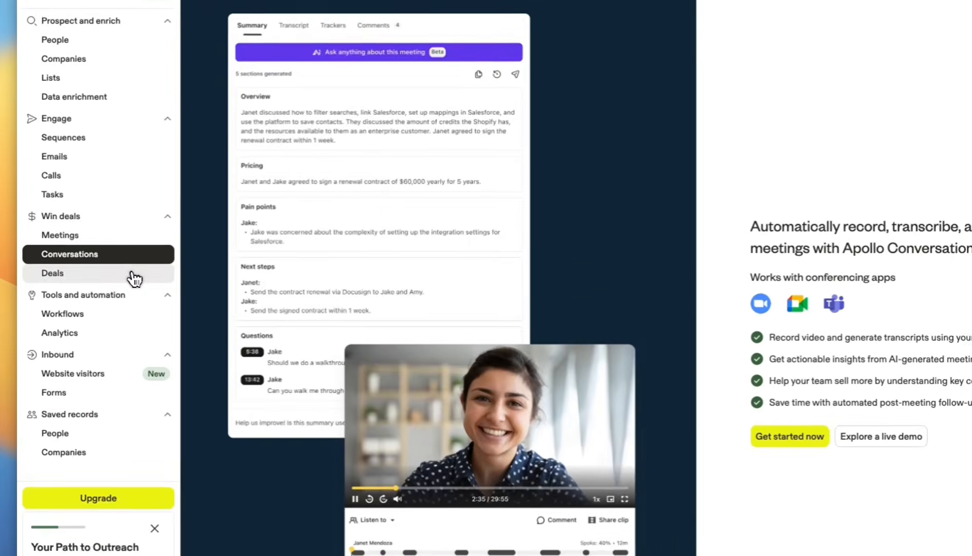
Step: Open the Deals page, dismiss both deal setup offers, and view the Workflows page with its templates
click(98, 261)
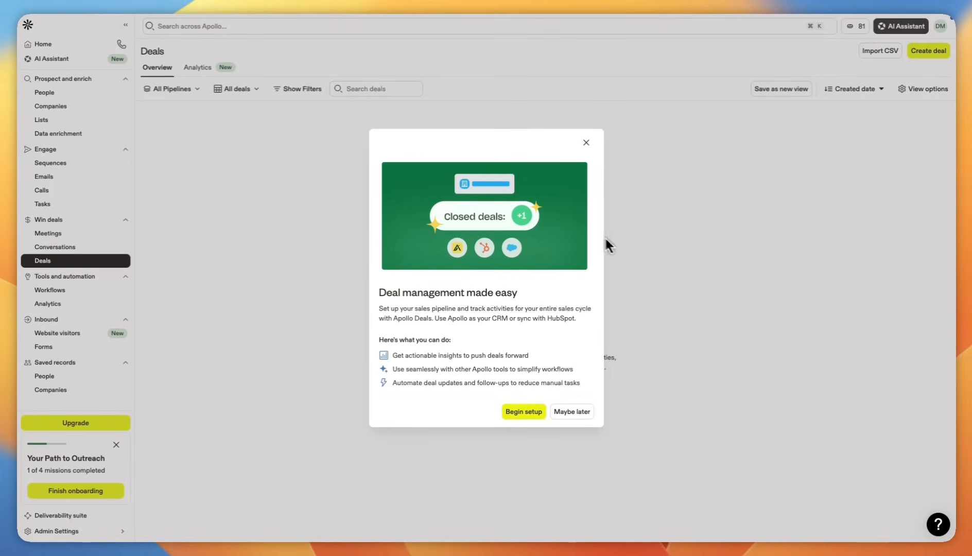
click(585, 144)
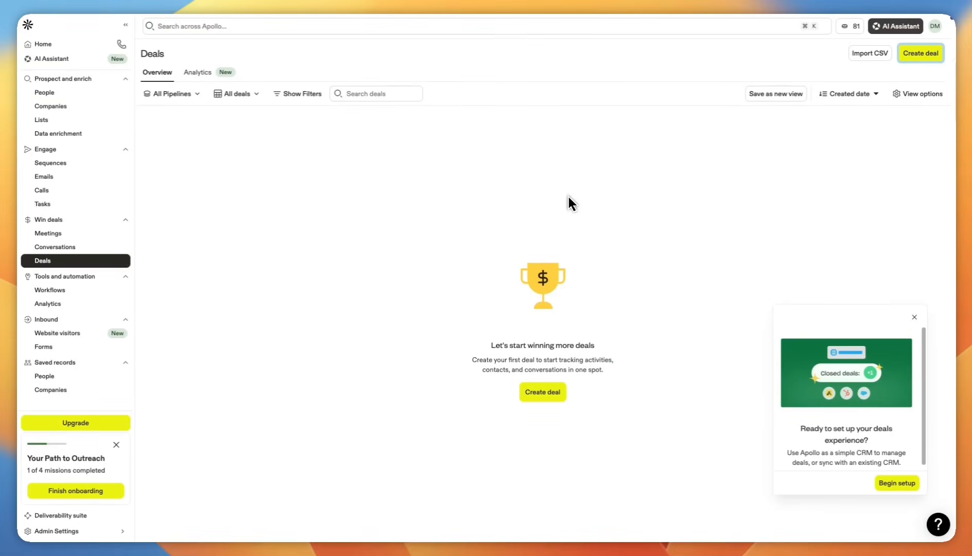
click(914, 316)
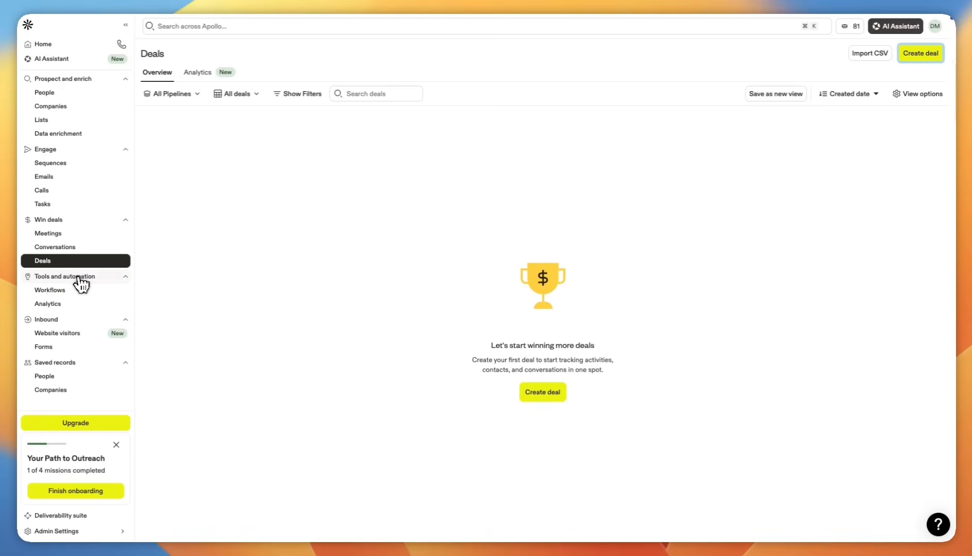
click(51, 290)
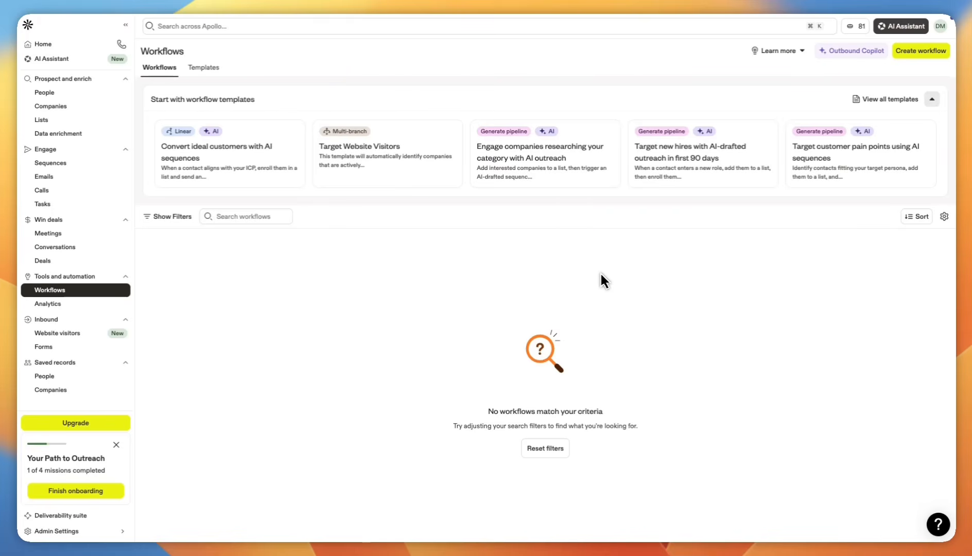
Step: Open the Analytics page, try to start trial access to the analytics features, and dismiss the dialogs
click(77, 303)
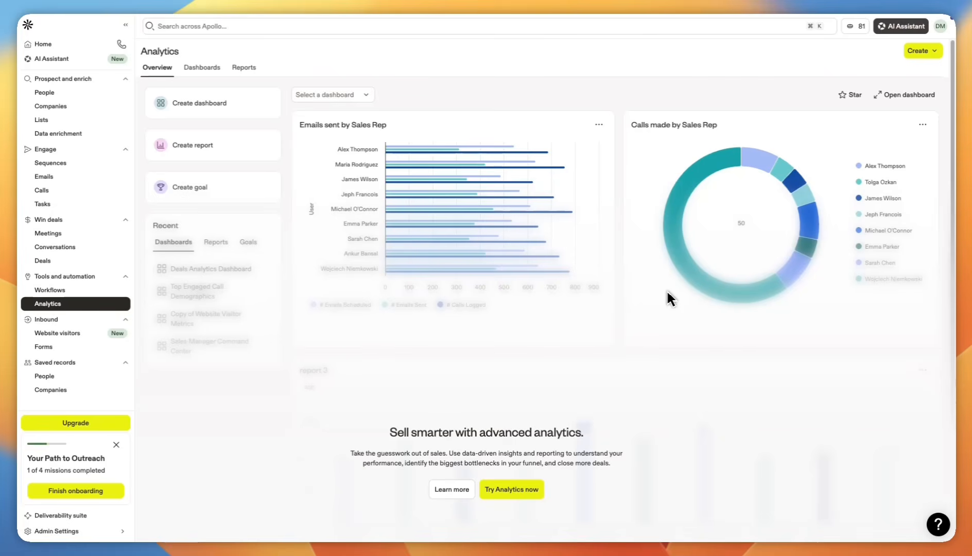
click(511, 489)
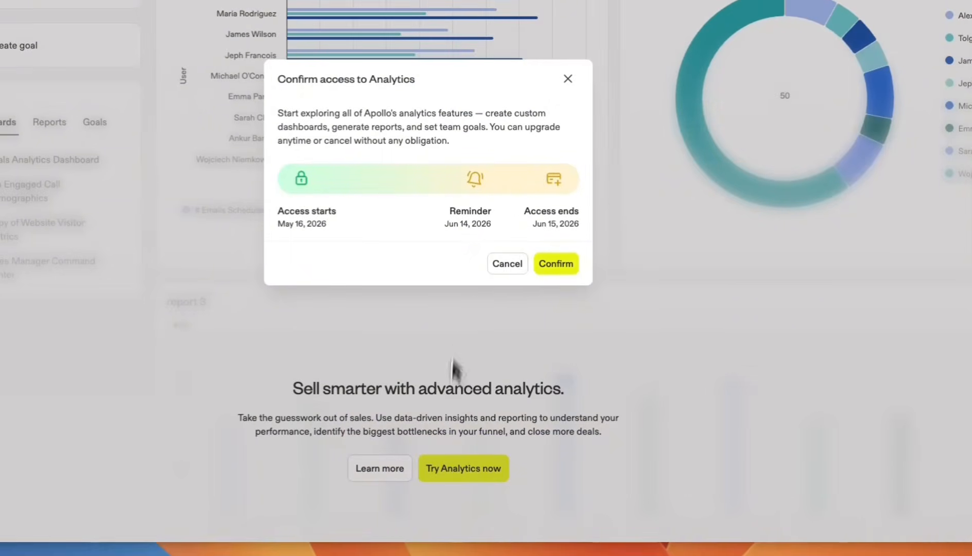
click(544, 267)
drag(366, 169, 283, 168)
click(451, 164)
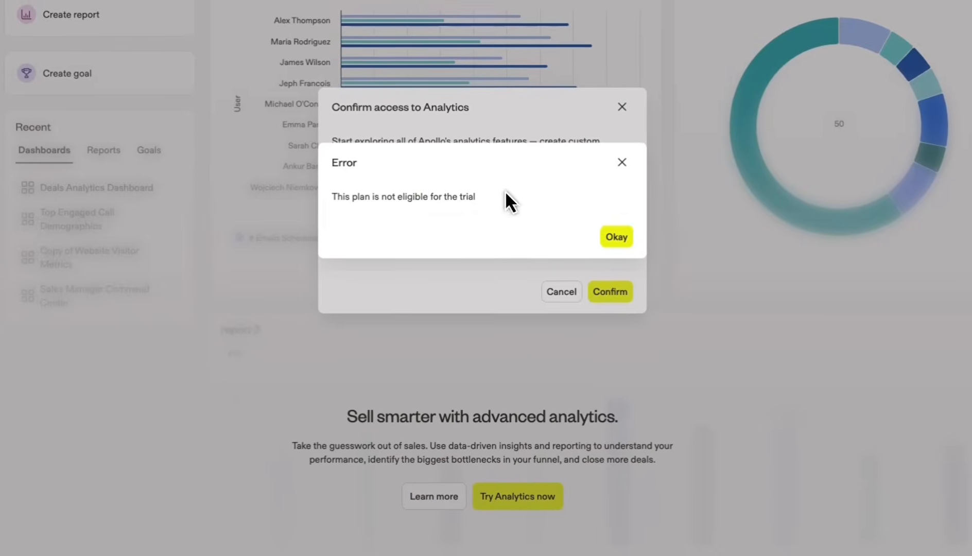
drag(505, 194, 332, 196)
click(581, 210)
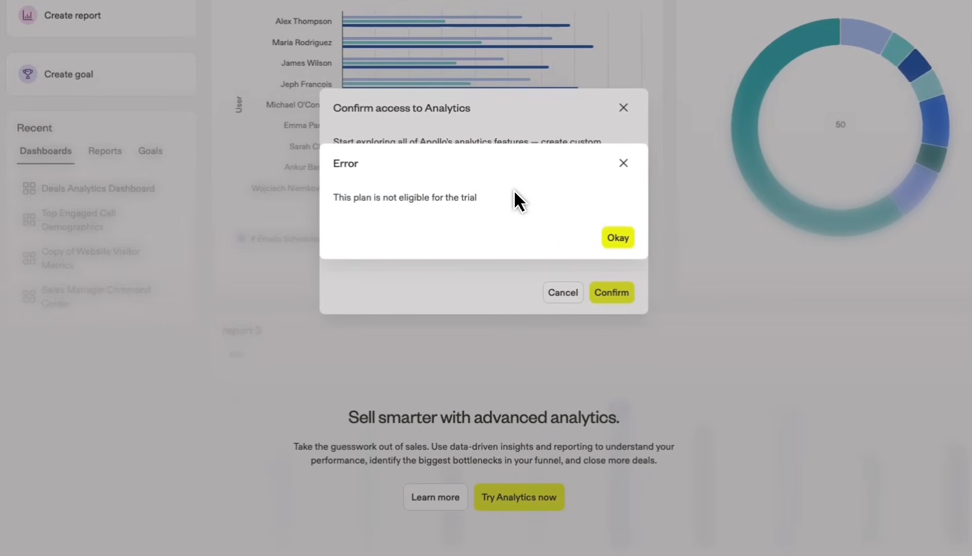
click(605, 238)
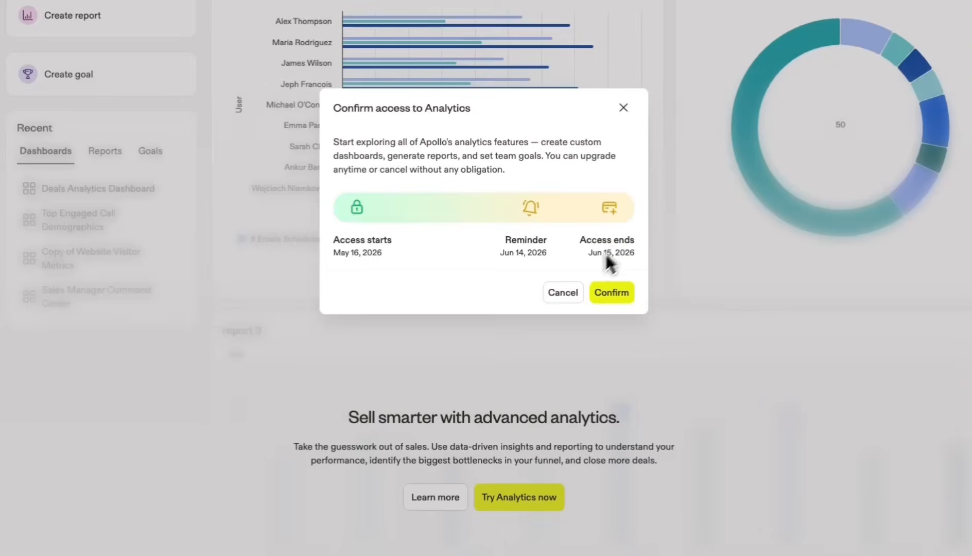
click(570, 283)
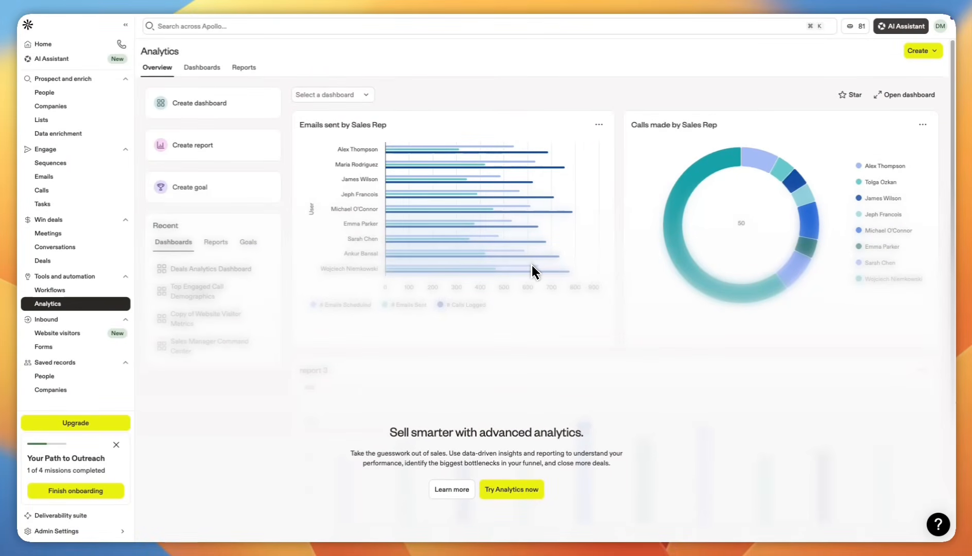
Step: Open the Website visitors page and read its introduction to turning visitors into pipeline
mouse_move(531, 264)
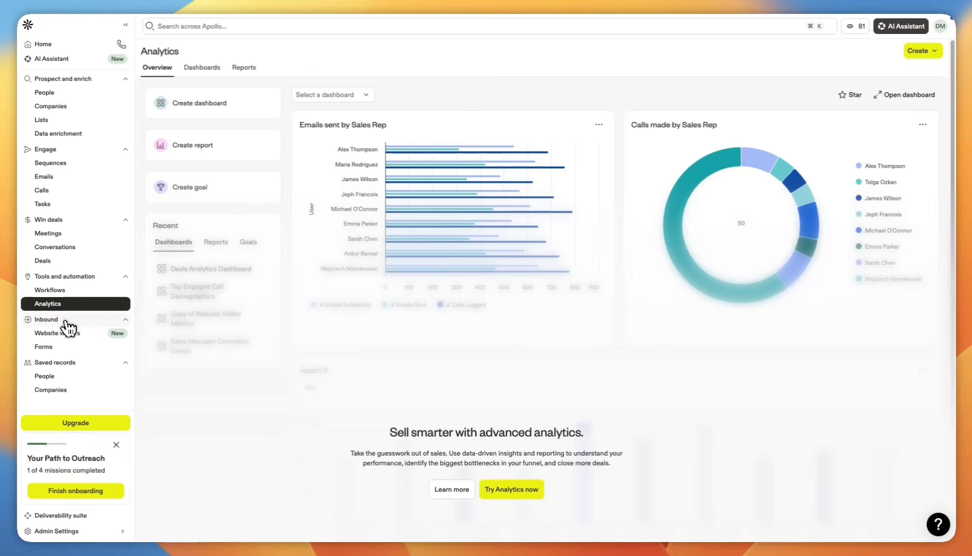
click(59, 335)
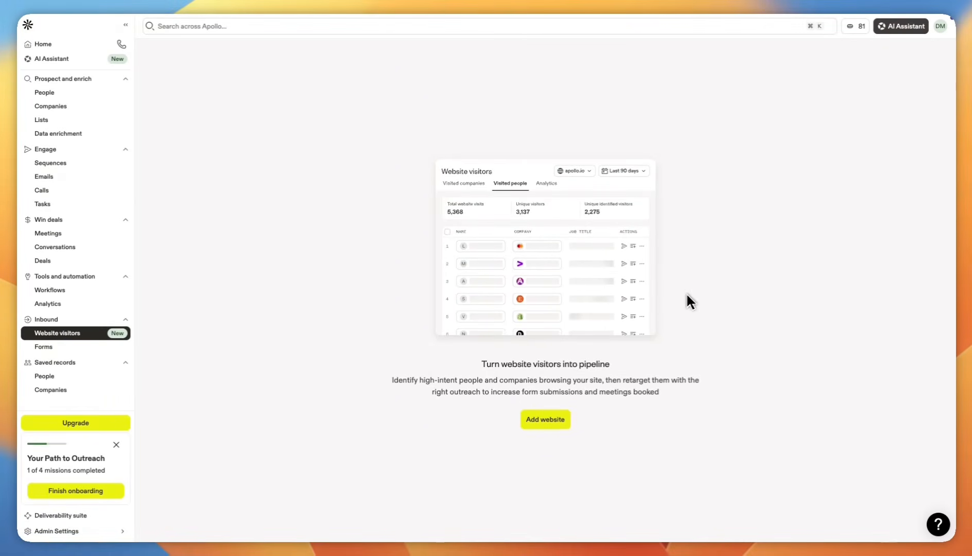
drag(504, 358, 640, 393)
click(741, 402)
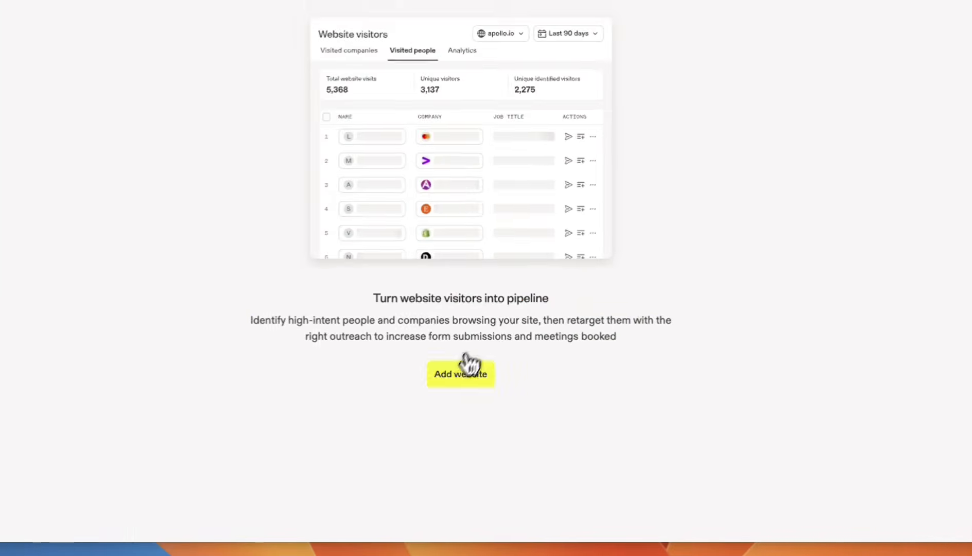
Step: Examine the form for adding a website domain, including the tracking pixel note, tracking options and advanced intent settings
click(466, 367)
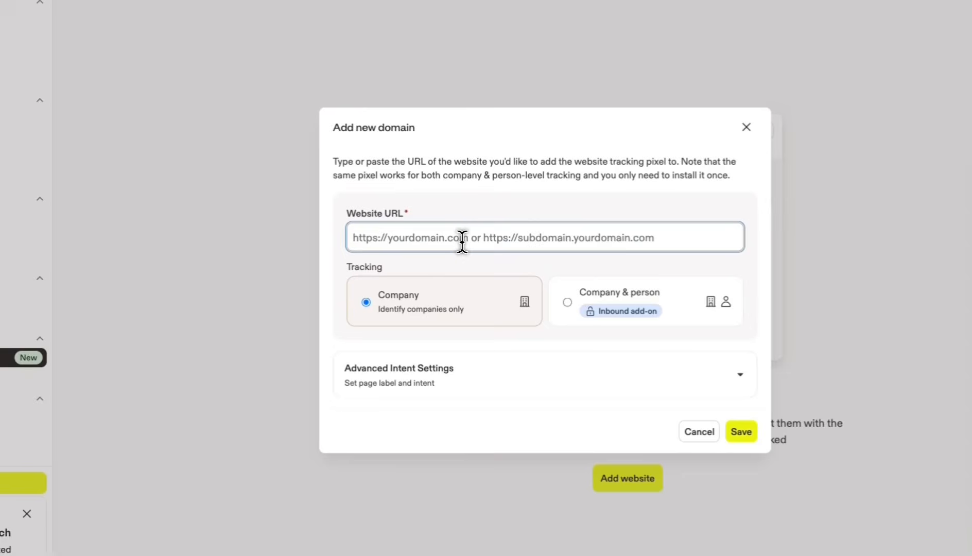
click(511, 246)
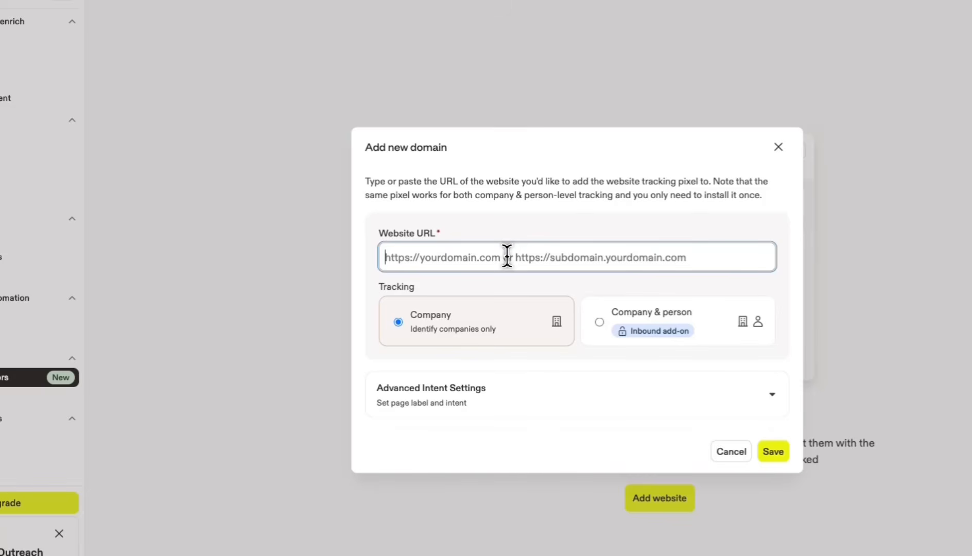
drag(391, 197, 597, 196)
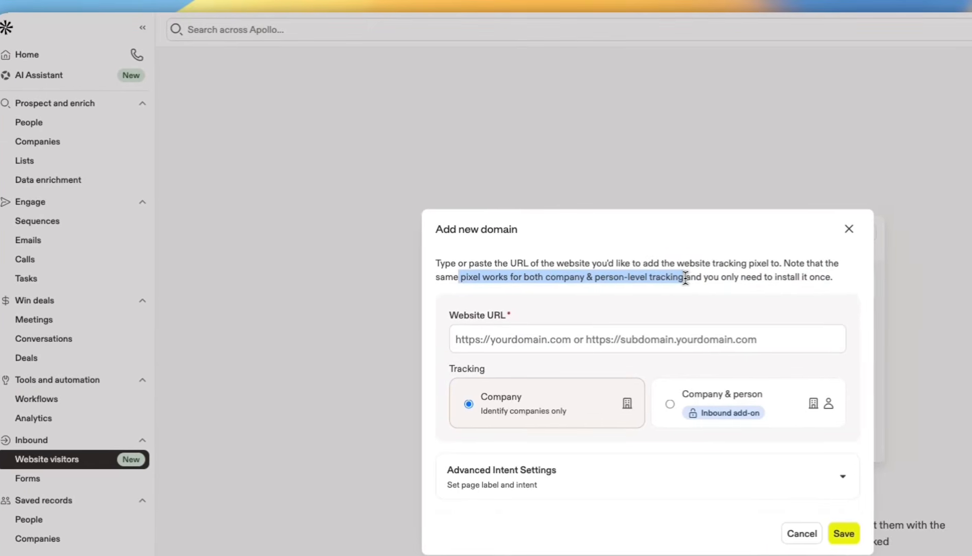
click(591, 309)
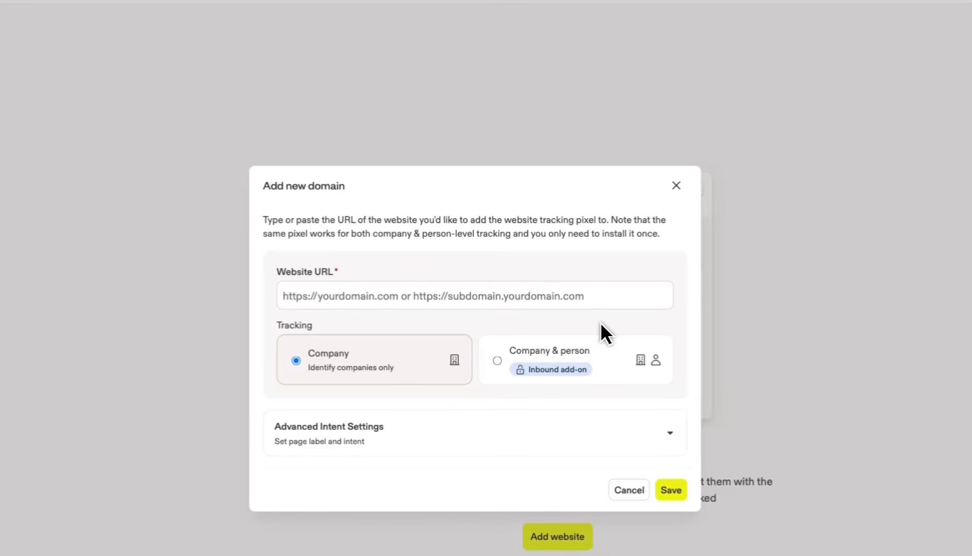
click(577, 427)
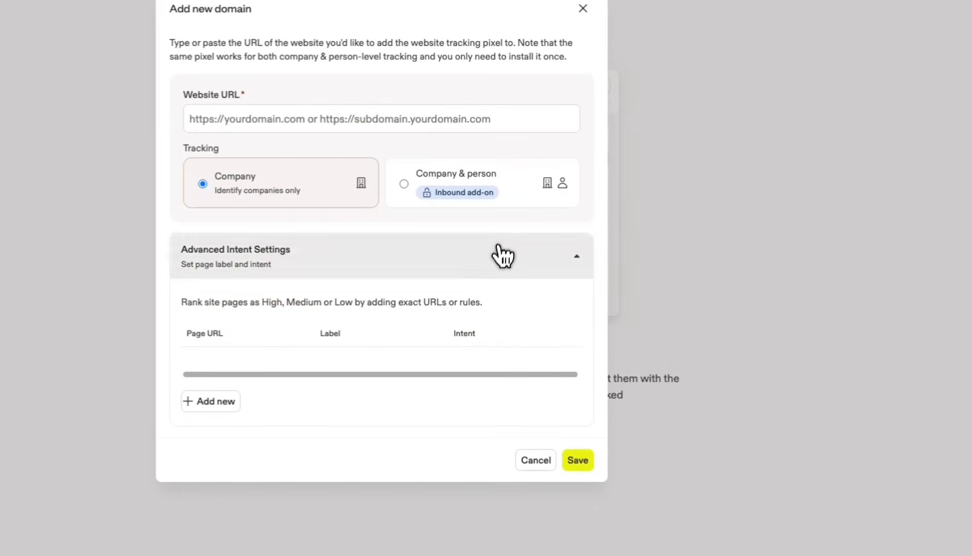
click(502, 255)
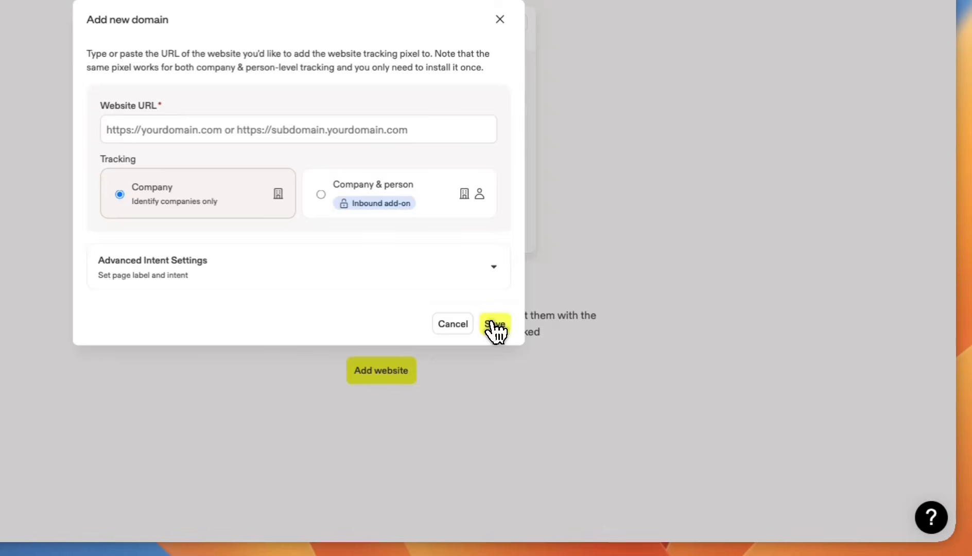
click(494, 326)
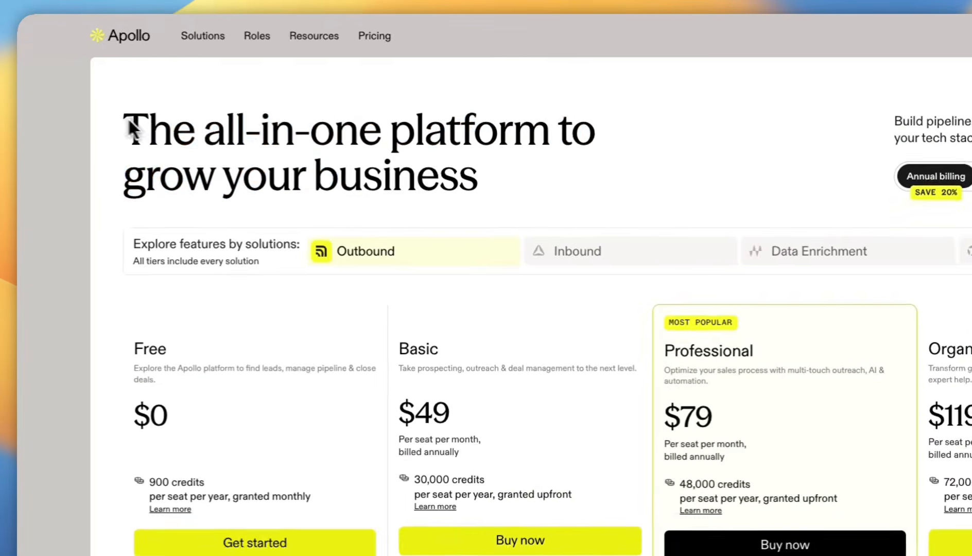
Step: Open Apollo's pricing page and examine what the Free and Basic plans offer
drag(132, 129, 509, 185)
click(507, 181)
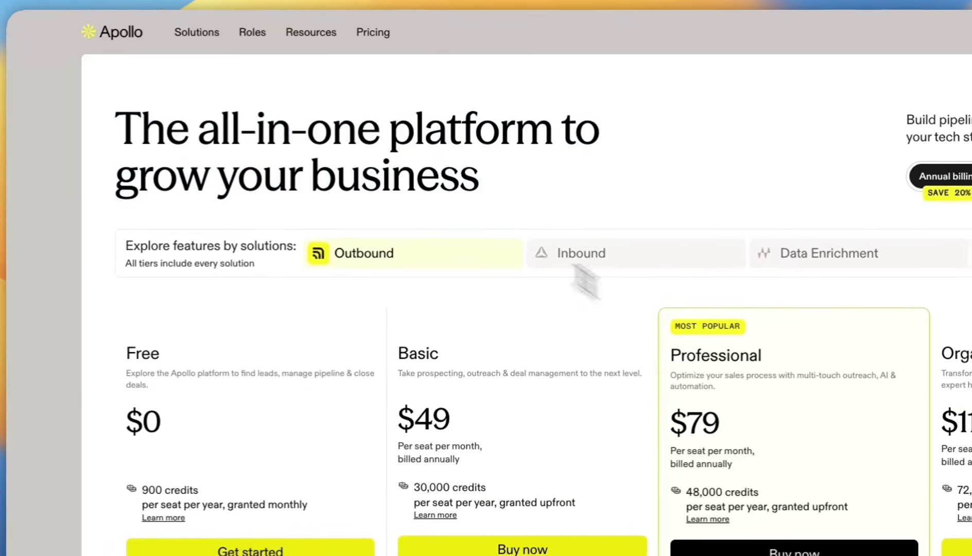
scroll(618, 309, down, 5)
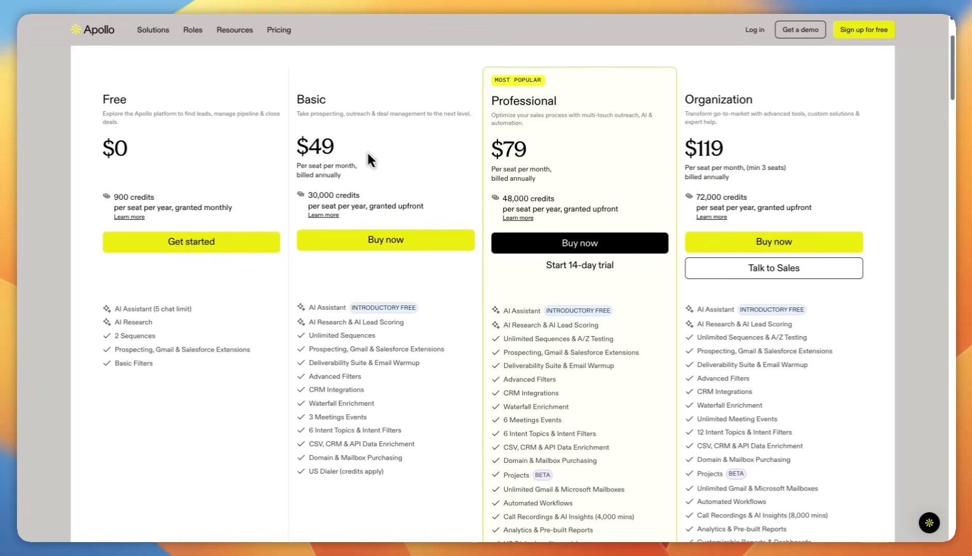
double_click(314, 100)
click(315, 100)
double_click(114, 100)
click(114, 100)
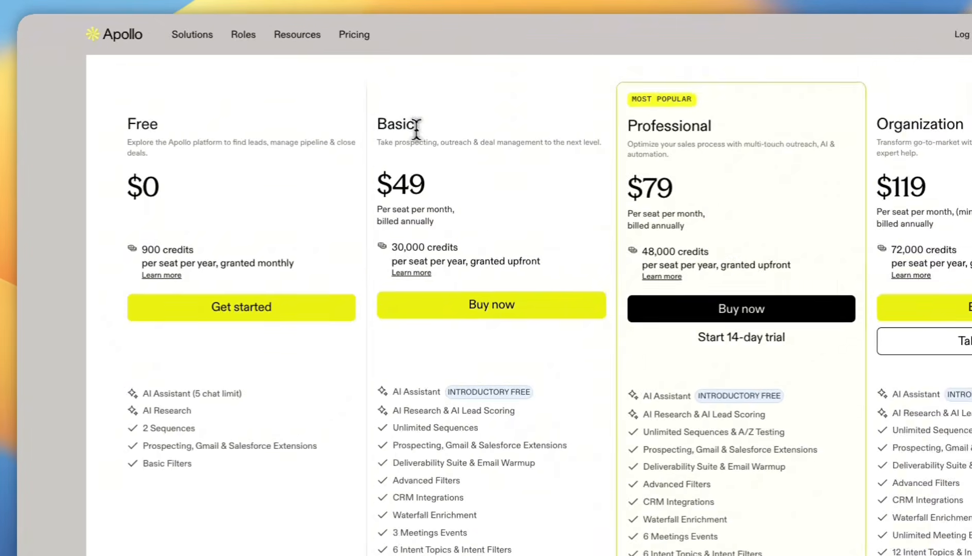
Step: Examine the Basic plan's price, yearly credits and included features on the pricing page
double_click(314, 100)
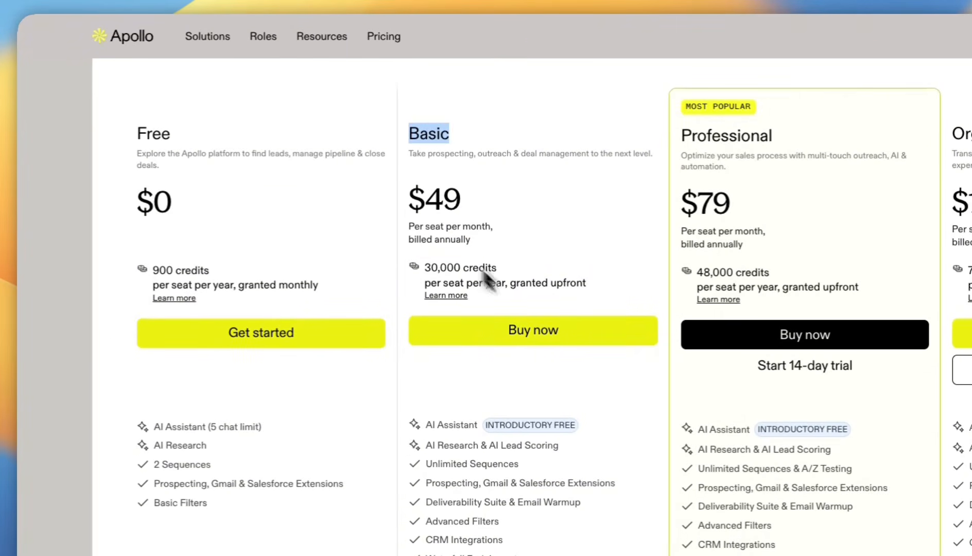
click(467, 244)
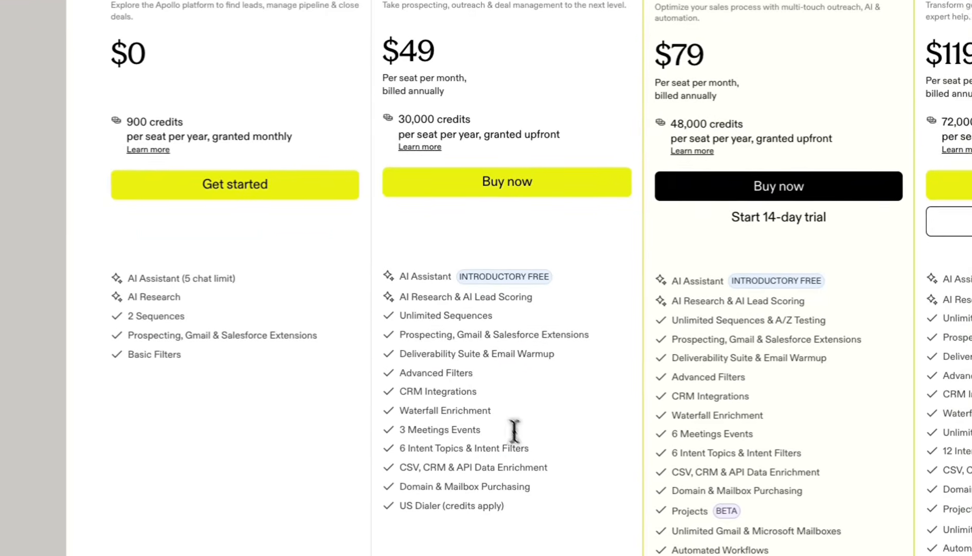
drag(566, 511, 416, 297)
click(416, 297)
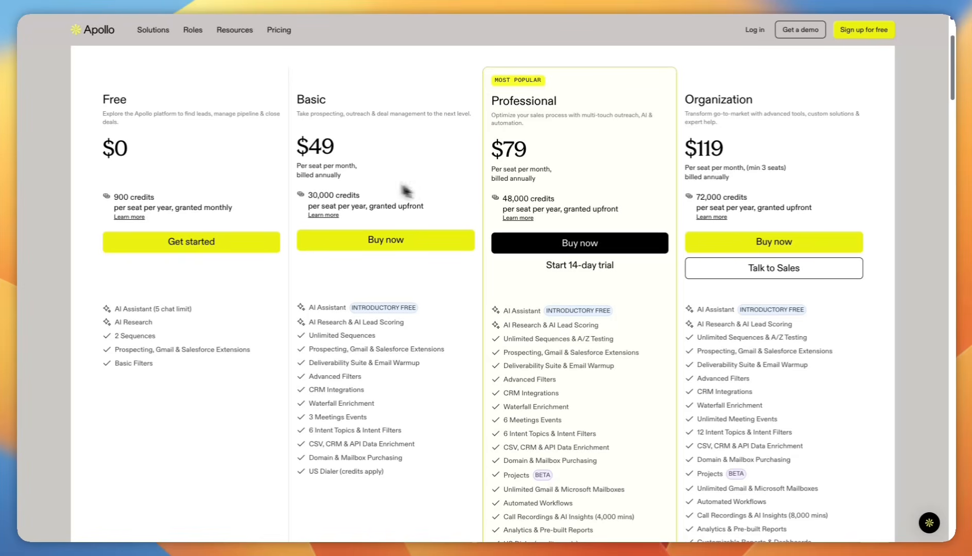
Step: Examine the Professional plan's price, yearly credits and full list of included features
scroll(417, 293, down, 1)
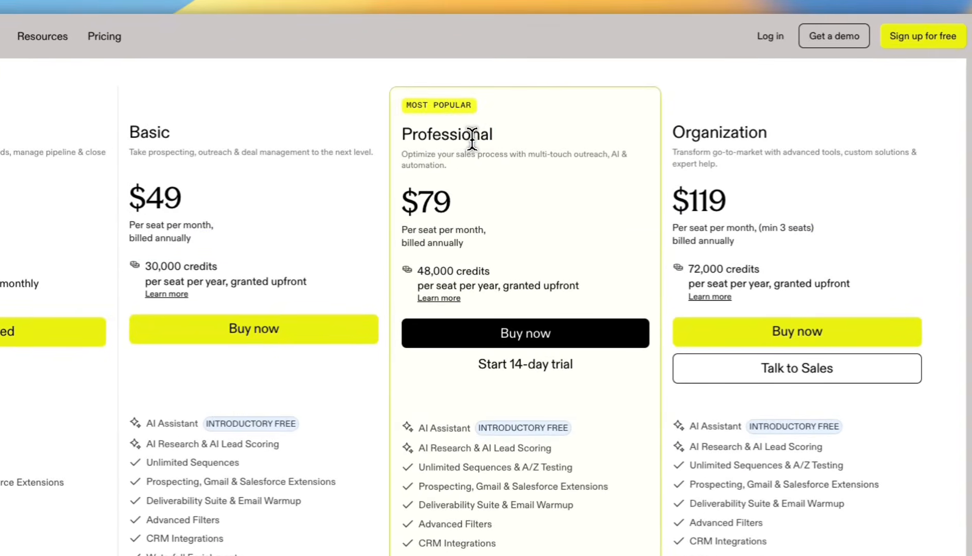
double_click(541, 99)
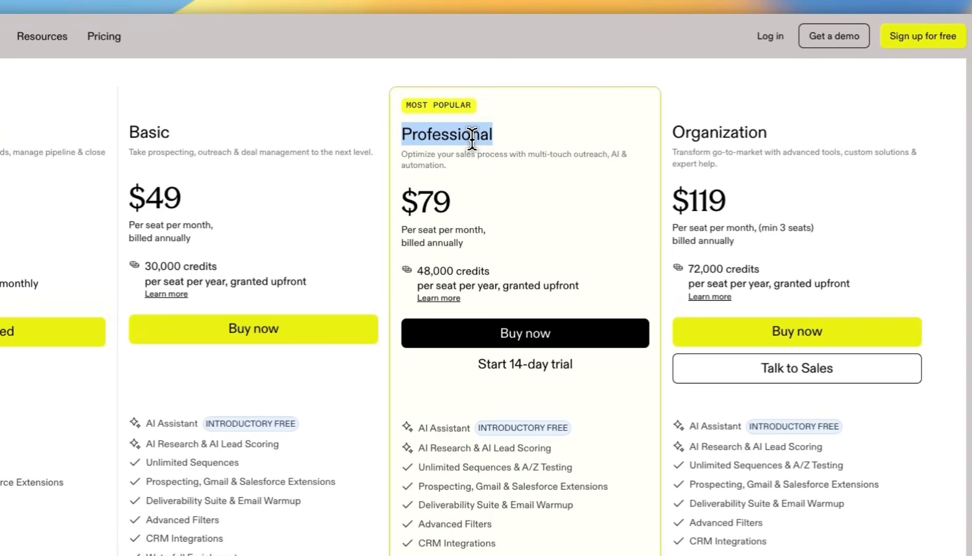
click(472, 138)
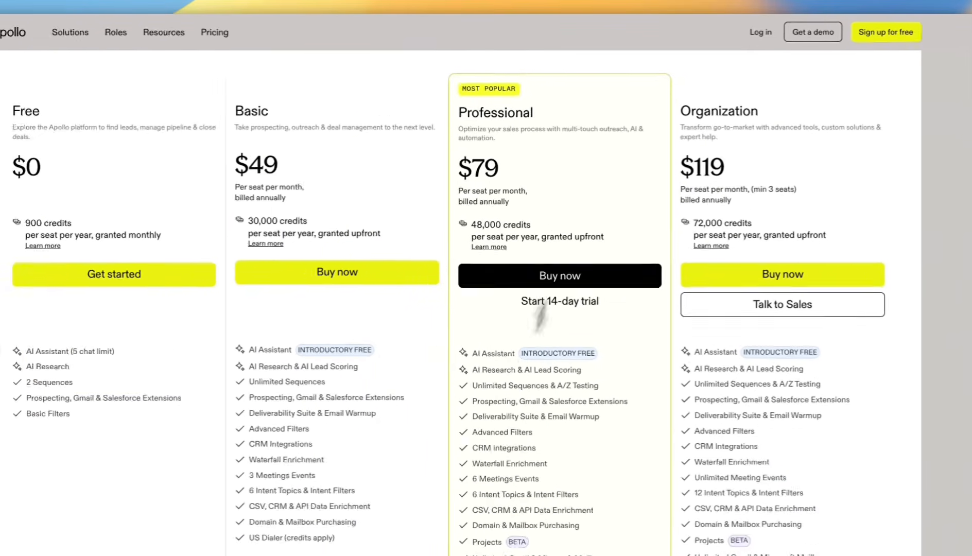
scroll(452, 361, down, 4)
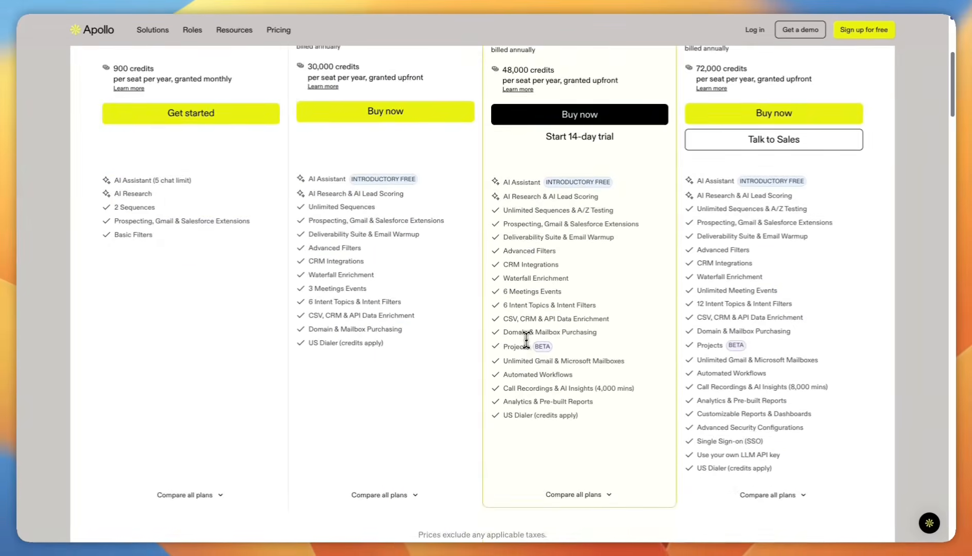
scroll(530, 391, up, 5)
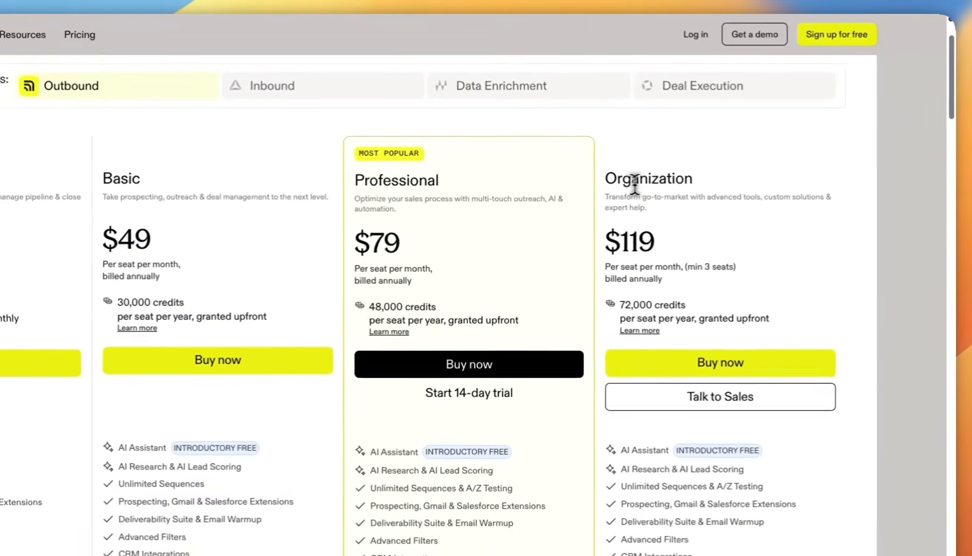
Step: Examine the Organization plan's price, minimum seats and yearly credits
double_click(713, 144)
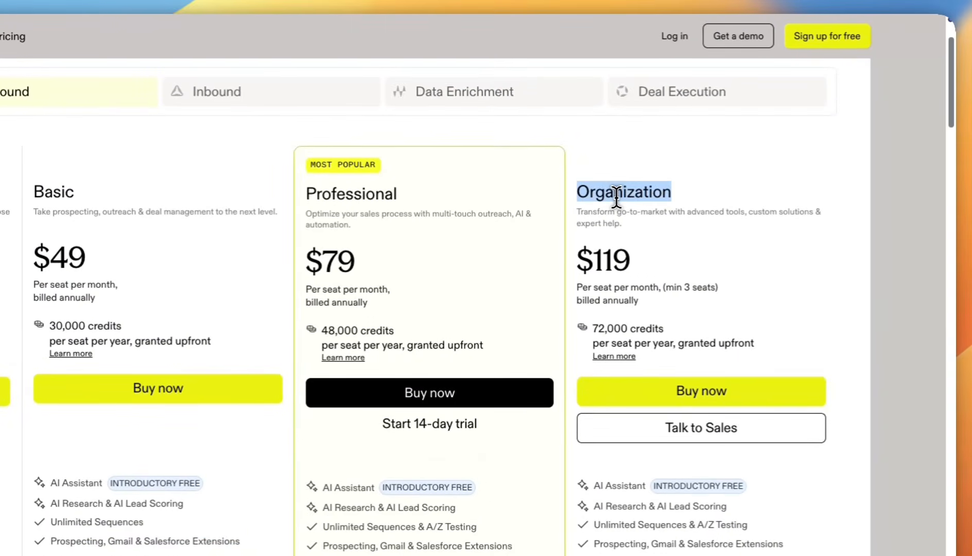
click(712, 144)
drag(671, 195, 592, 189)
click(622, 190)
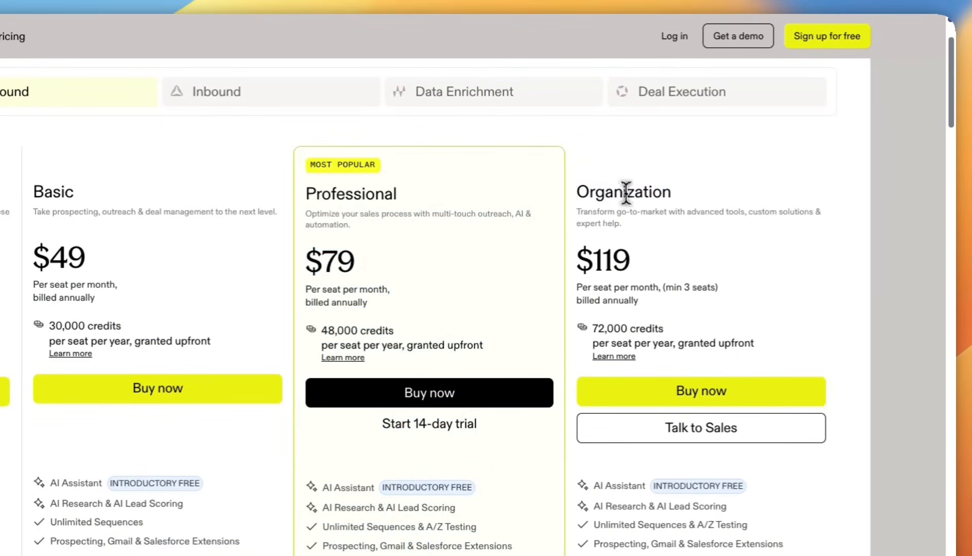
scroll(673, 274, down, 1)
scroll(673, 274, up, 1)
scroll(629, 308, down, 1)
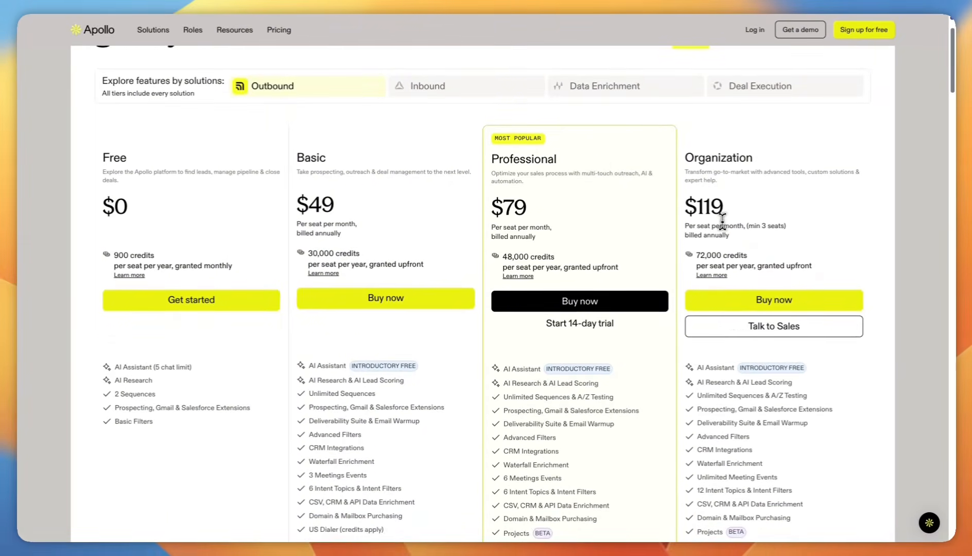
Step: Compare the Organization plan's features with the Professional plan's and look through the rest of the pricing page
scroll(723, 225, down, 1)
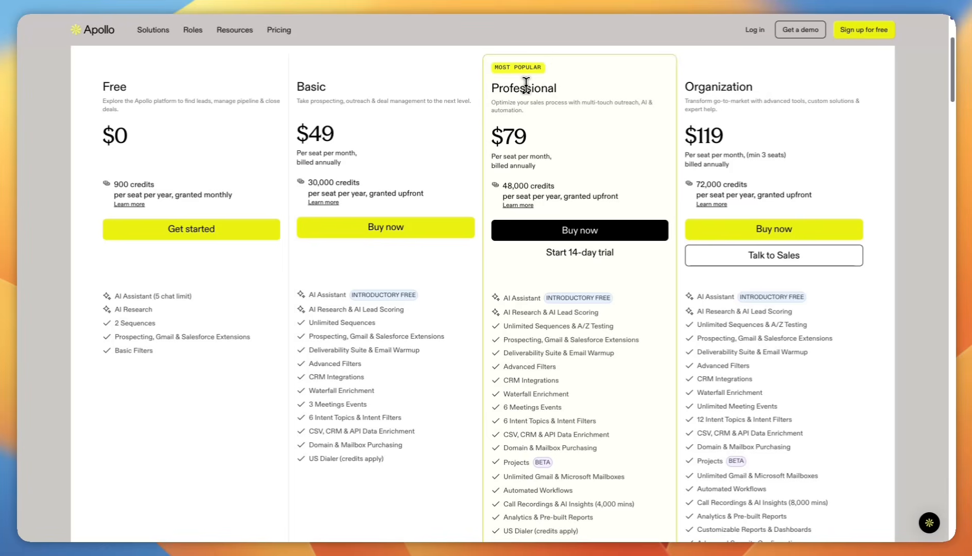
double_click(732, 85)
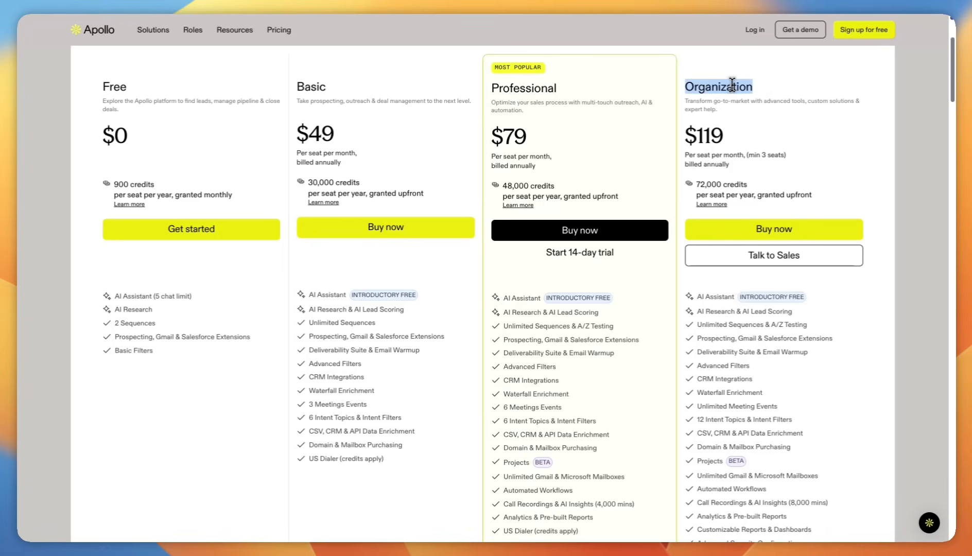
click(732, 85)
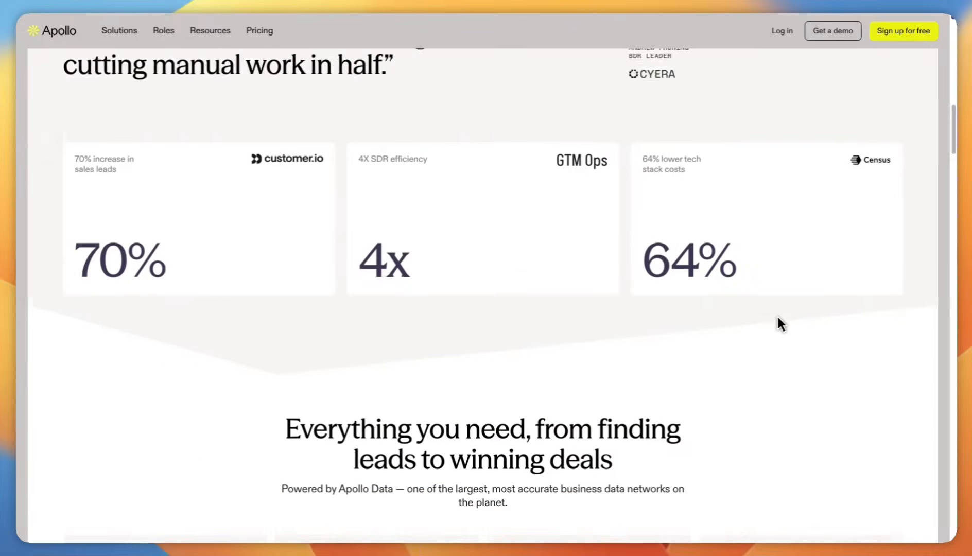
scroll(777, 314, down, 5)
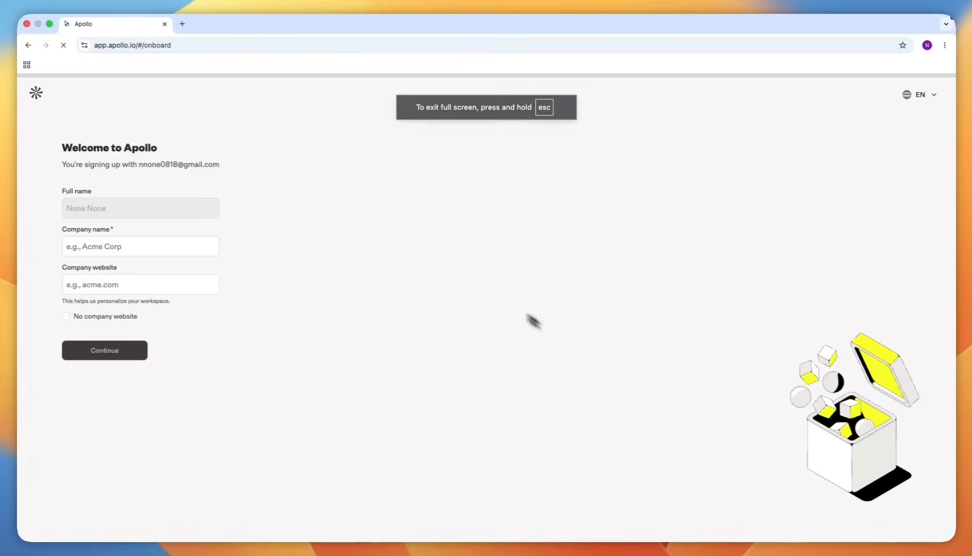
click(94, 246)
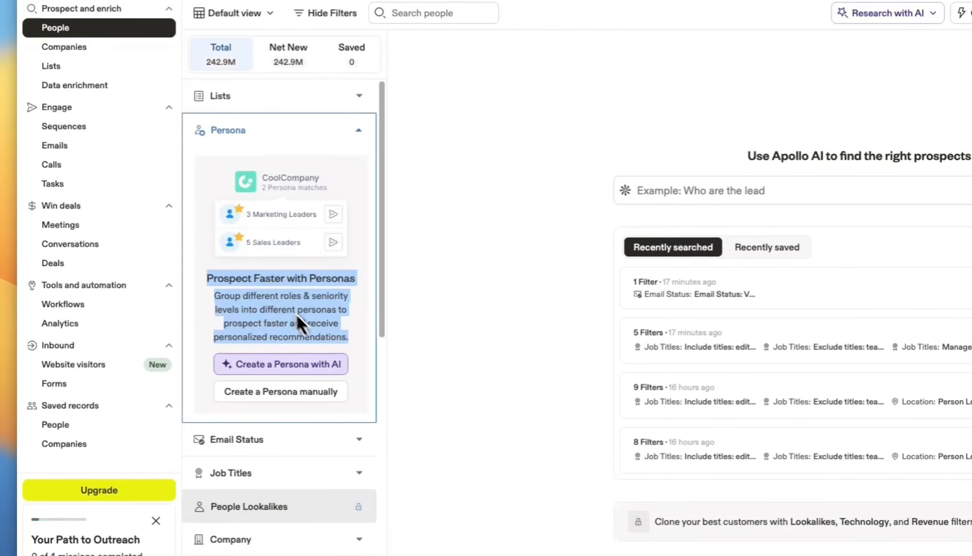
Step: Filter the people search to verified emails and include the job title Editor
click(308, 440)
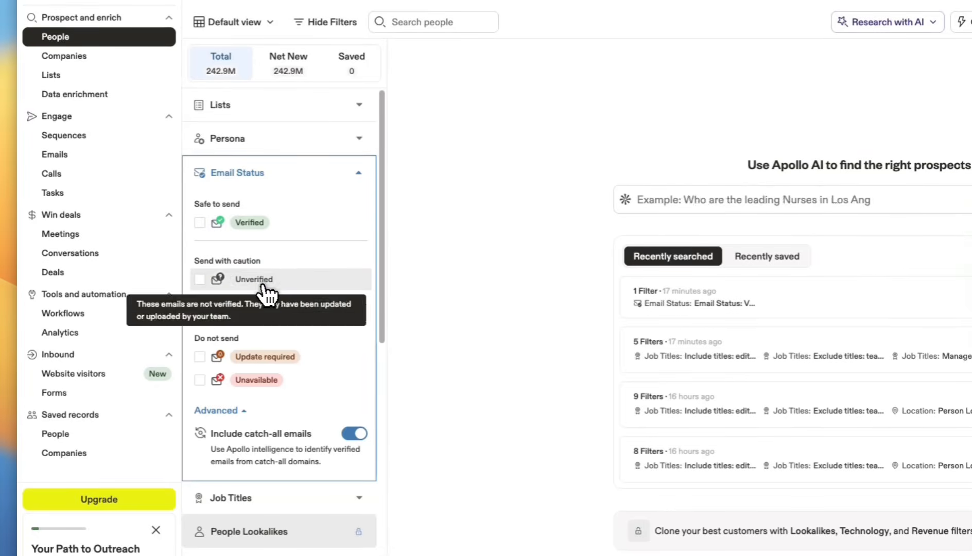
click(250, 222)
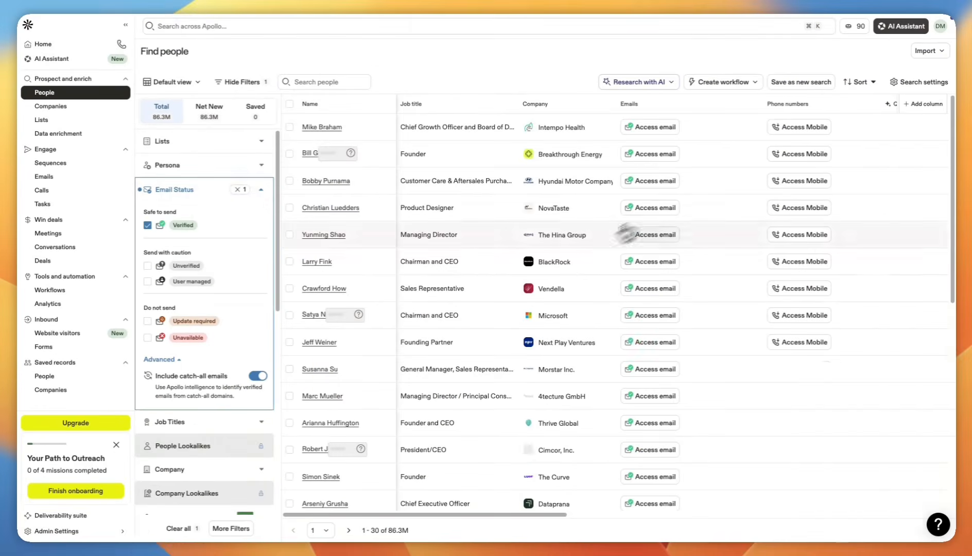
click(288, 172)
click(289, 498)
click(272, 232)
scroll(266, 279, down, 3)
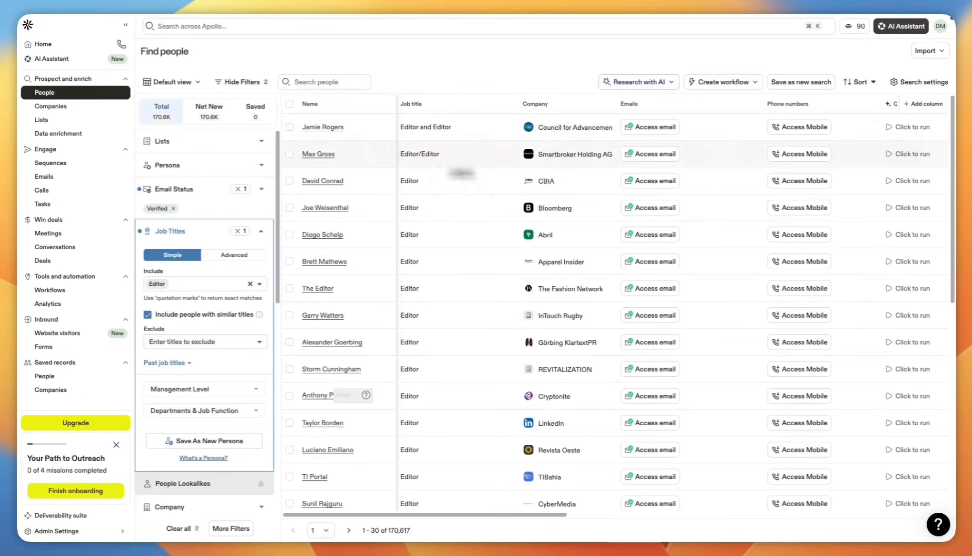
Step: Exclude people with the job title teacher from the search
click(289, 232)
double_click(224, 278)
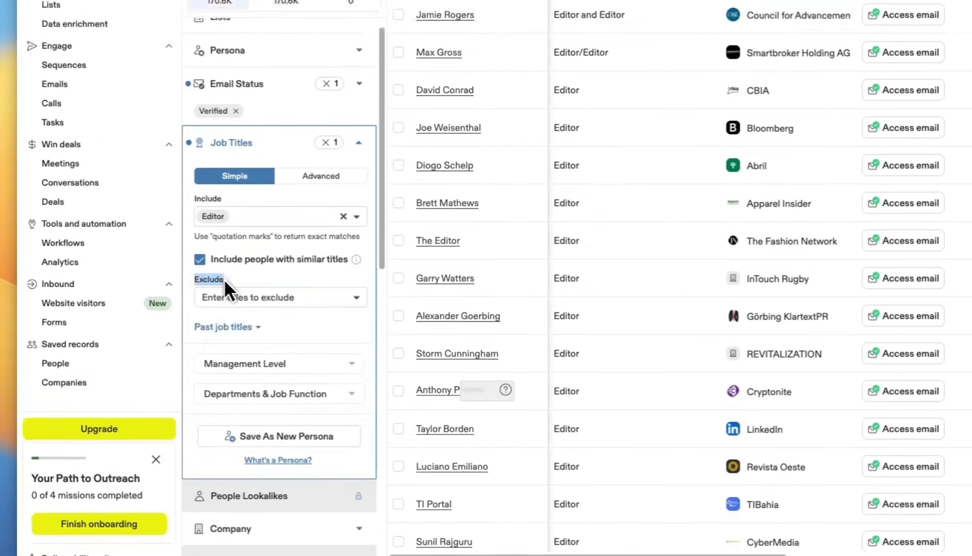
click(267, 297)
click(277, 320)
Step: Limit the people search to the Entry management level
click(258, 363)
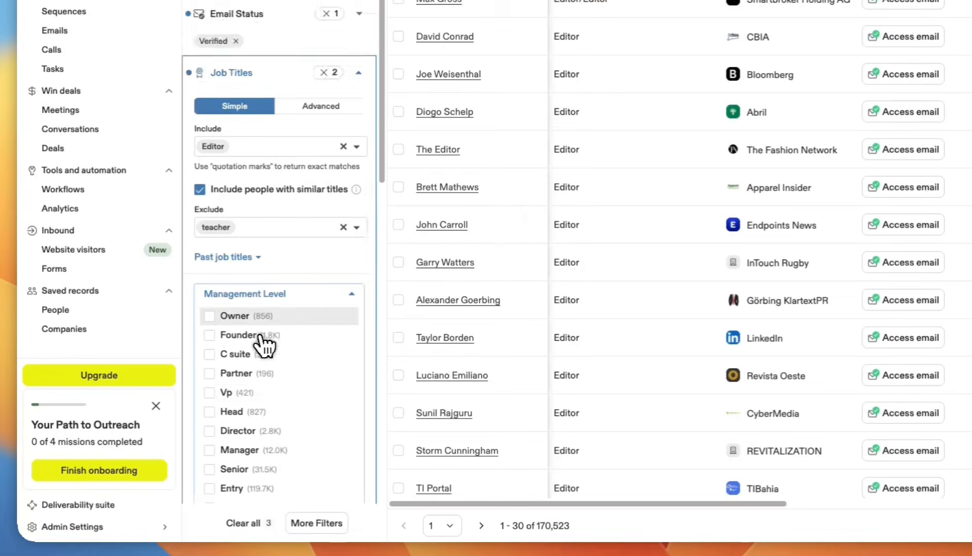
scroll(261, 337, down, 2)
click(214, 496)
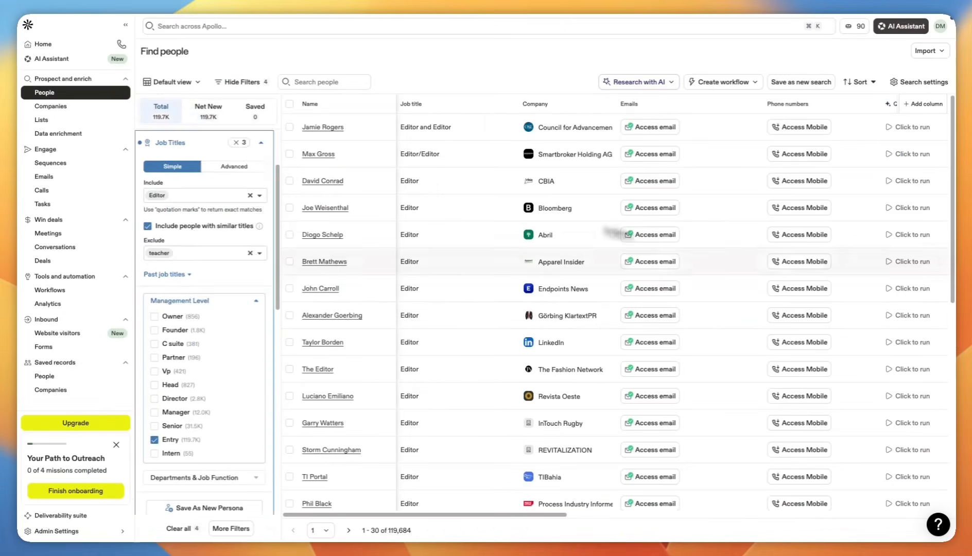
Step: Open the departments and job function filter and set the contact location to United States
click(195, 477)
scroll(205, 390, down, 4)
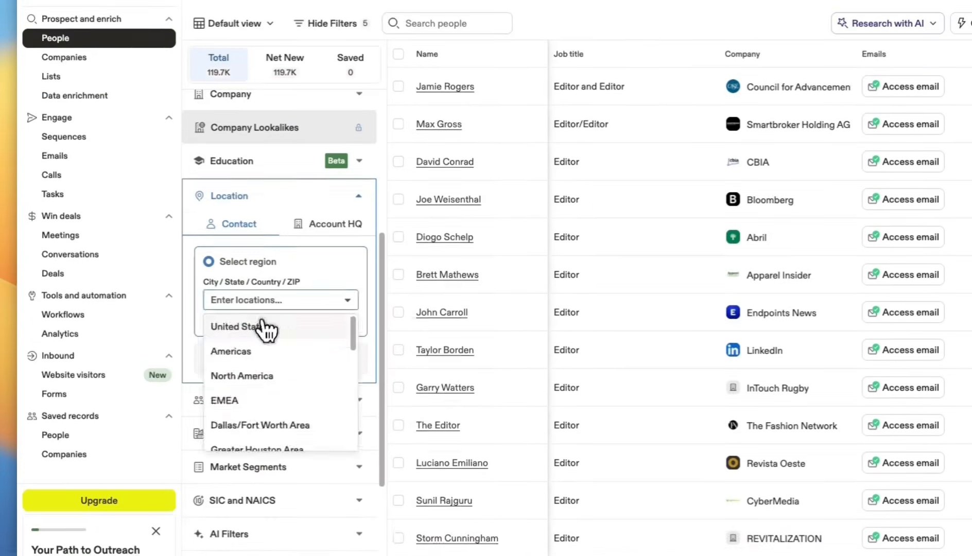
click(242, 326)
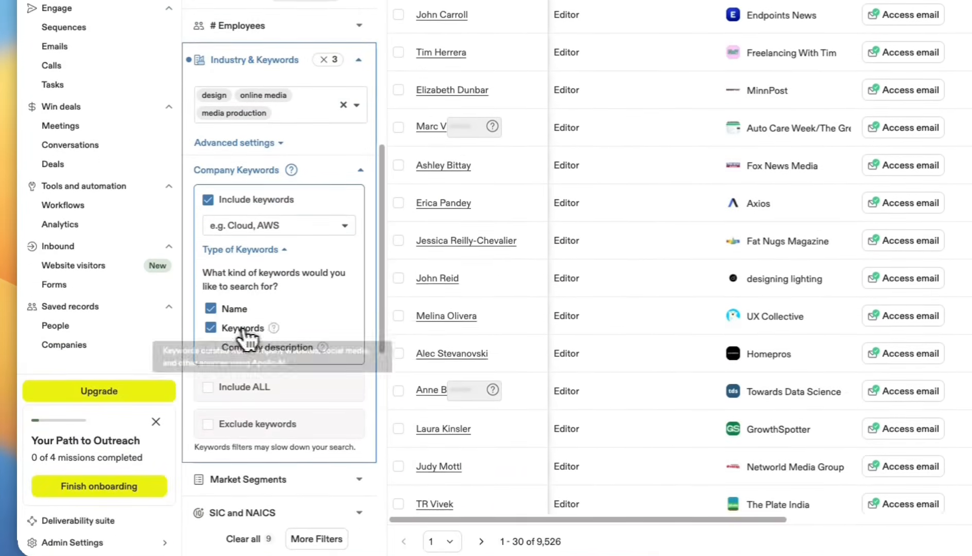
Step: Examine the remaining people filters, including Owner, Signals and Email Opened
mouse_move(237, 398)
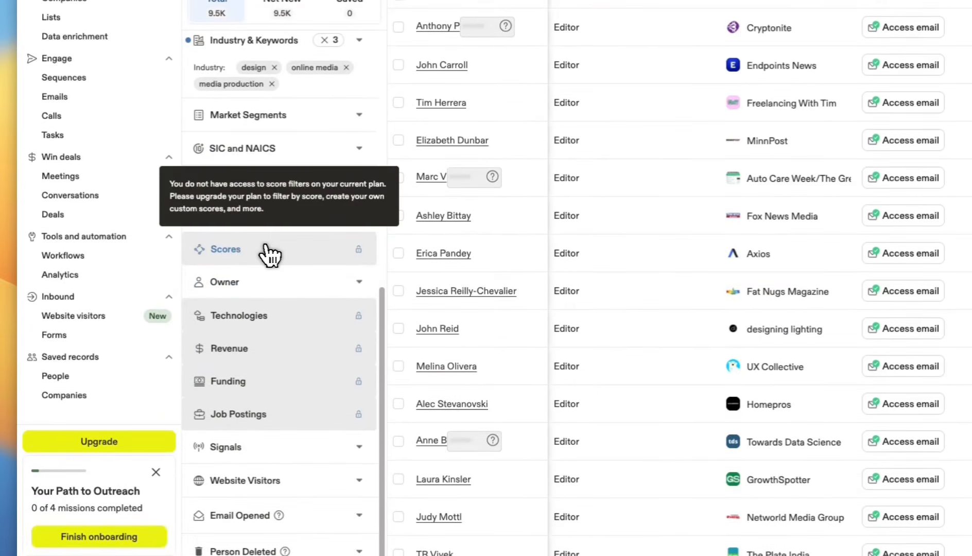
click(273, 282)
scroll(288, 282, down, 3)
click(303, 172)
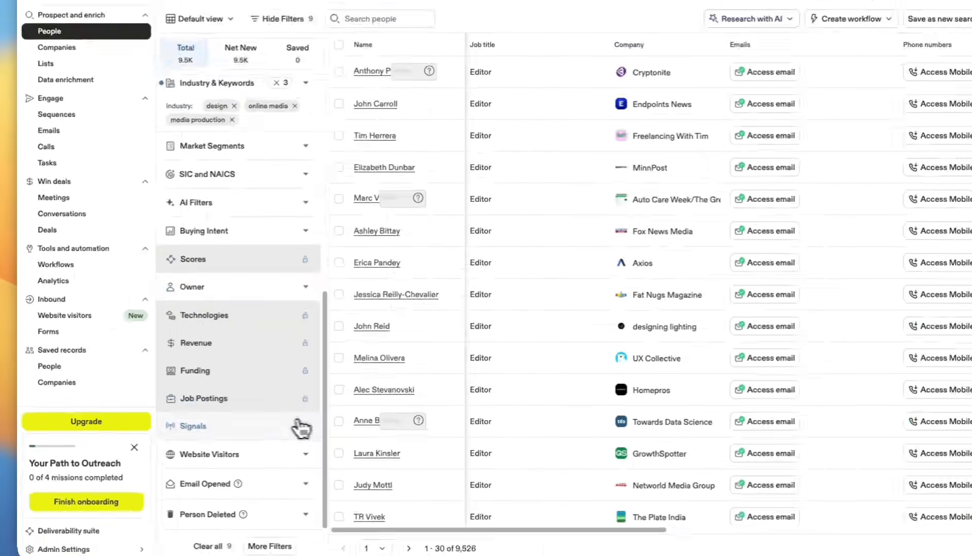
click(350, 447)
scroll(309, 412, down, 5)
click(244, 415)
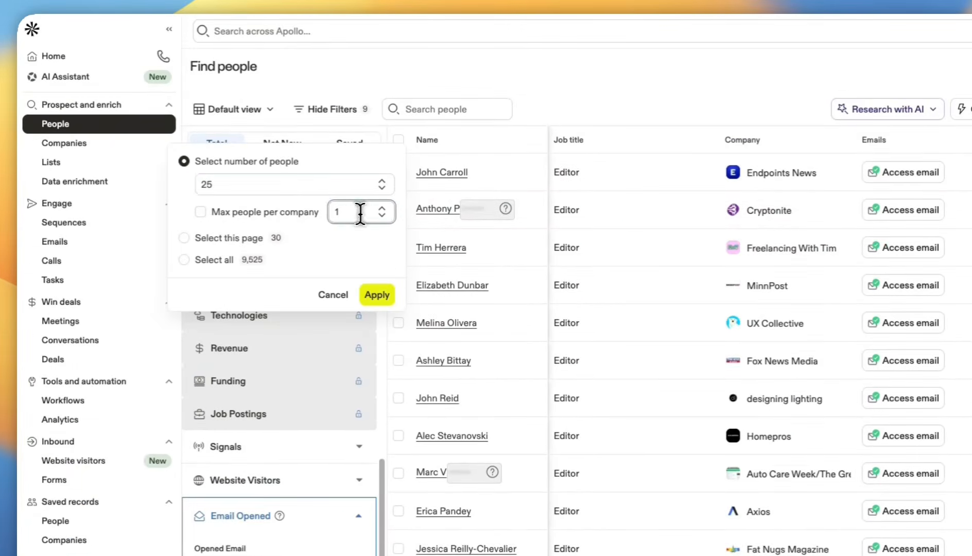
Step: Try to select 25 people from the search results, and dismiss the upgrade dialog
click(377, 290)
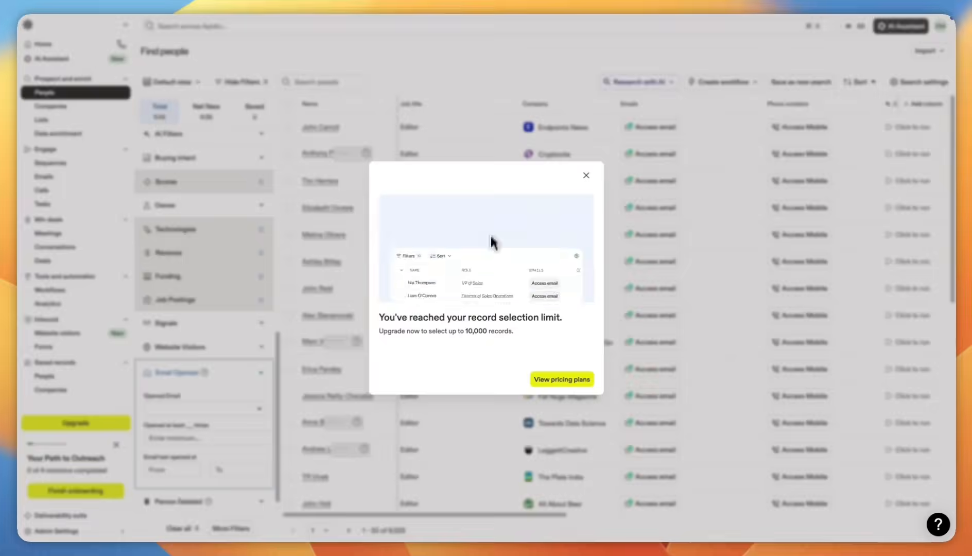
key(Escape)
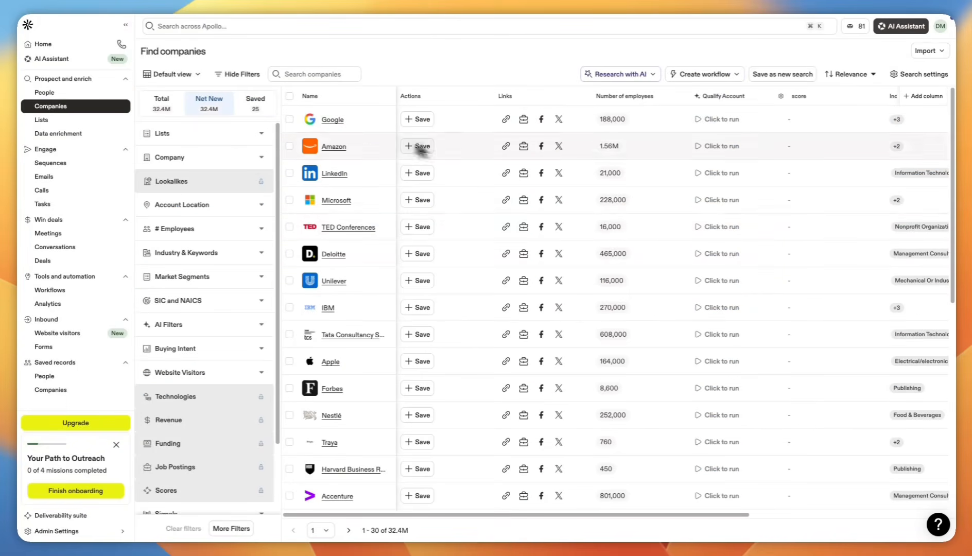
scroll(412, 257, down, 10)
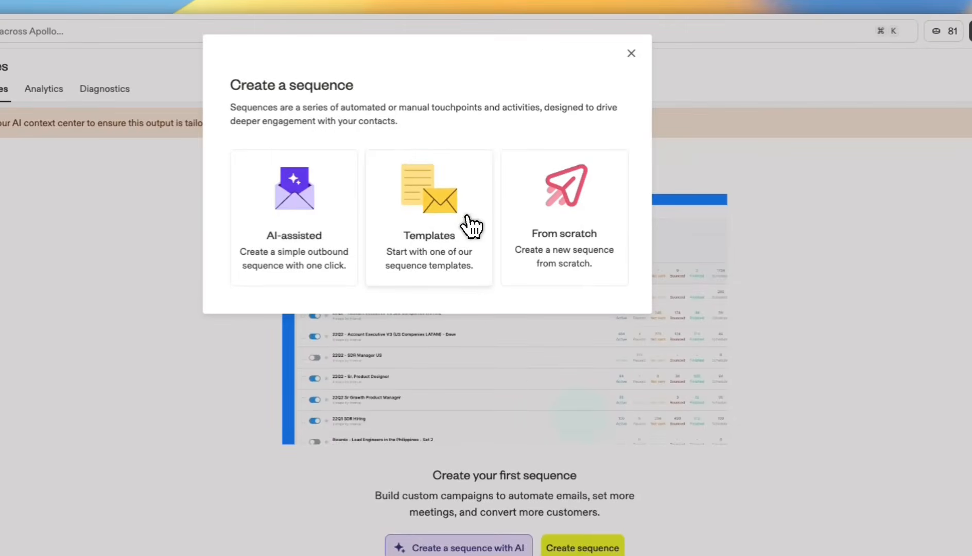
Step: Create a sequence from the templates and open the choice of step types after the last email in the Job postings sequence
click(520, 169)
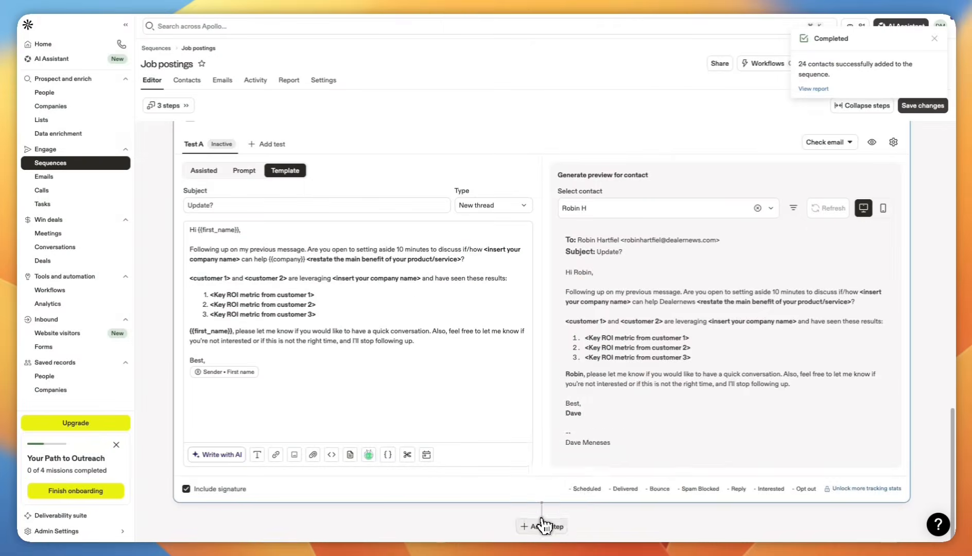
click(541, 528)
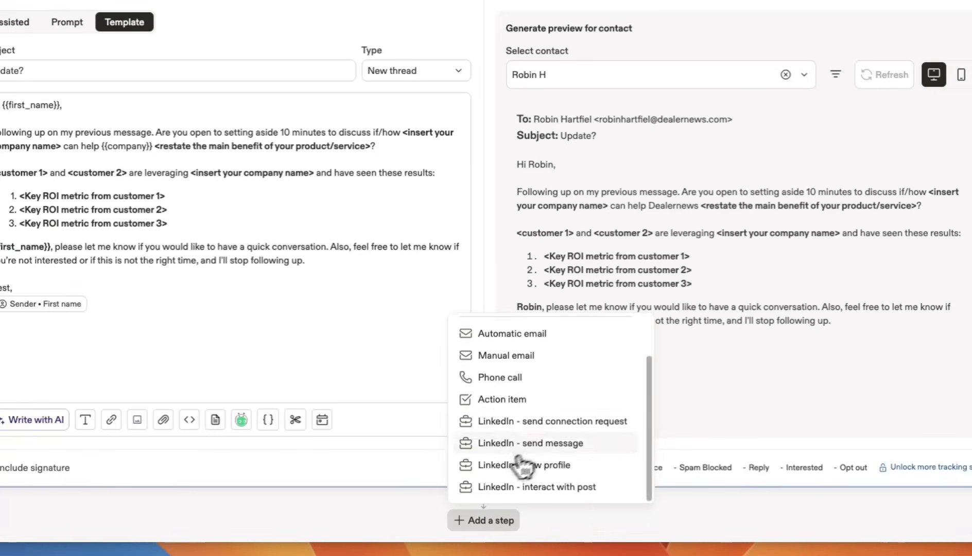
Step: Open the Emails page and list the sequences available for the include filter
click(128, 243)
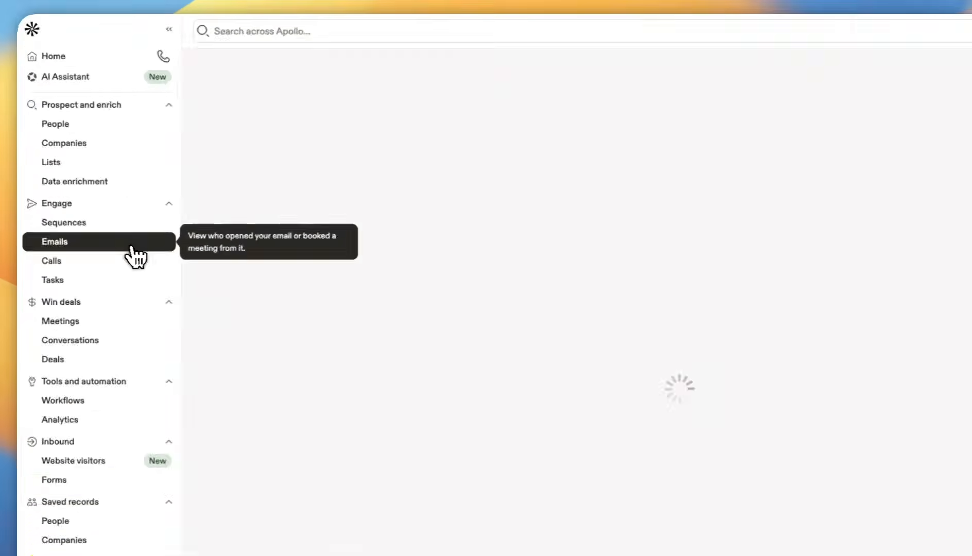
click(170, 89)
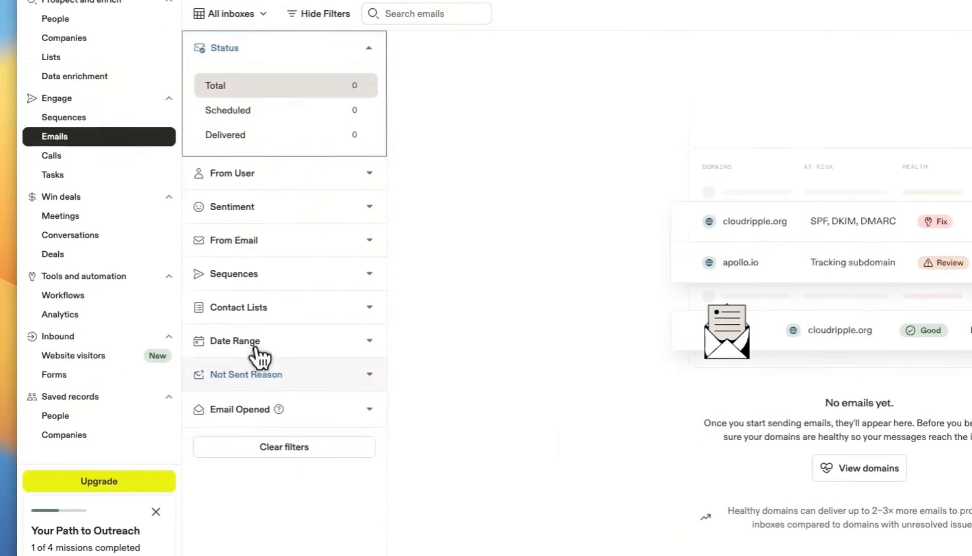
click(256, 274)
click(292, 284)
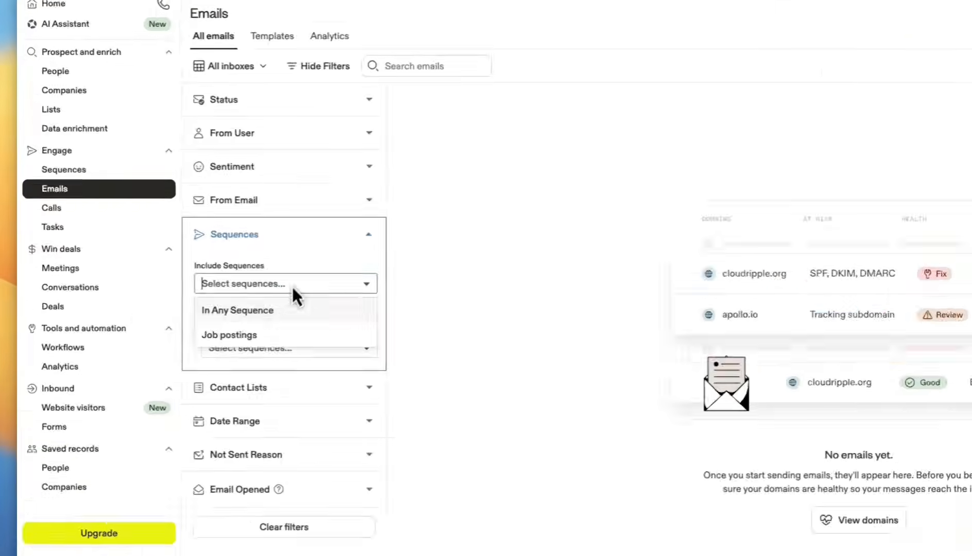